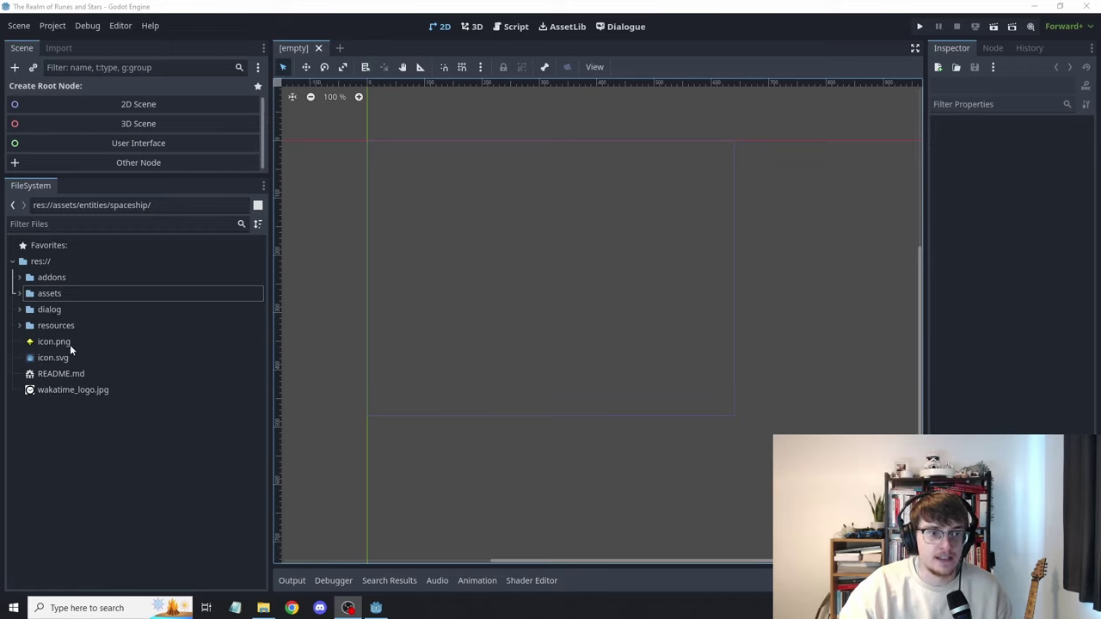
Expand assets > singletons in the FileSystem dock to list config.gd, global.gd, logger.gd and state.gd
click(19, 327)
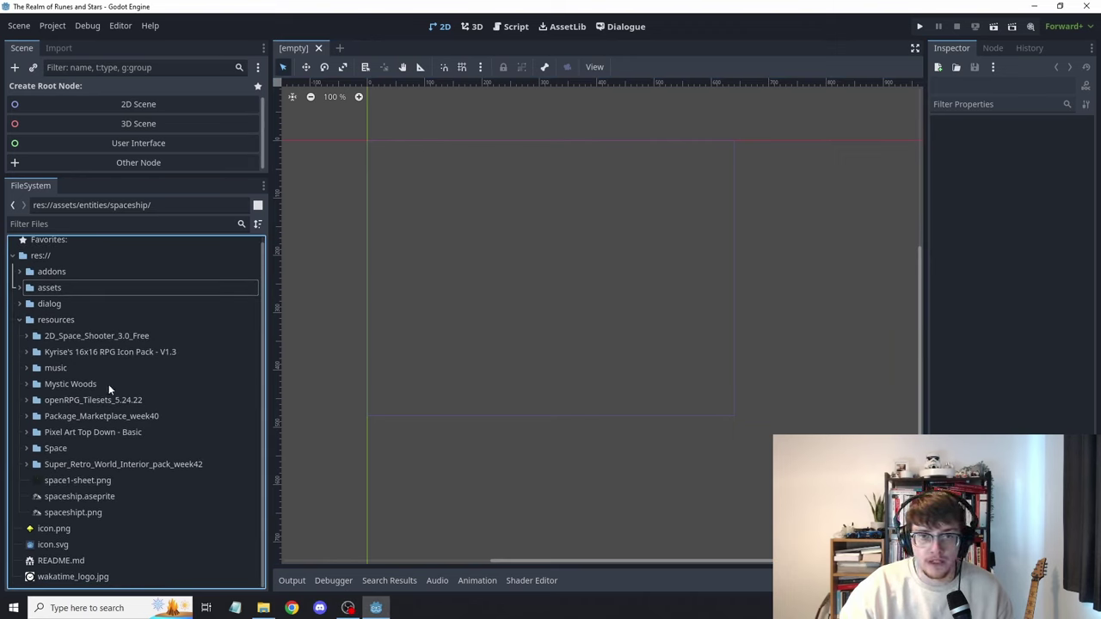
click(21, 324)
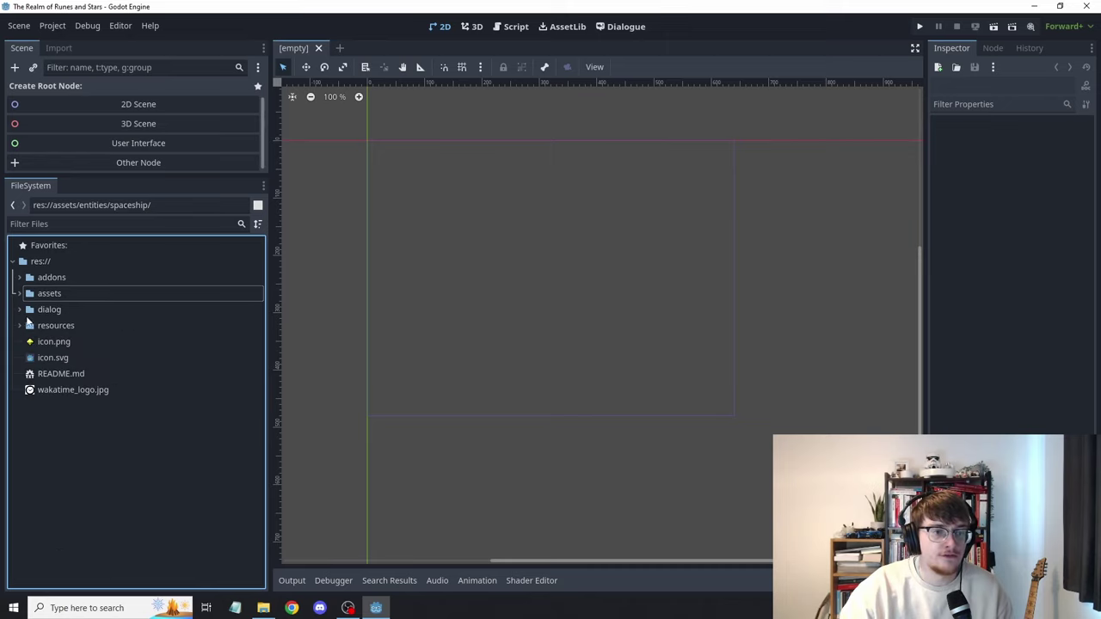
click(39, 294)
click(20, 294)
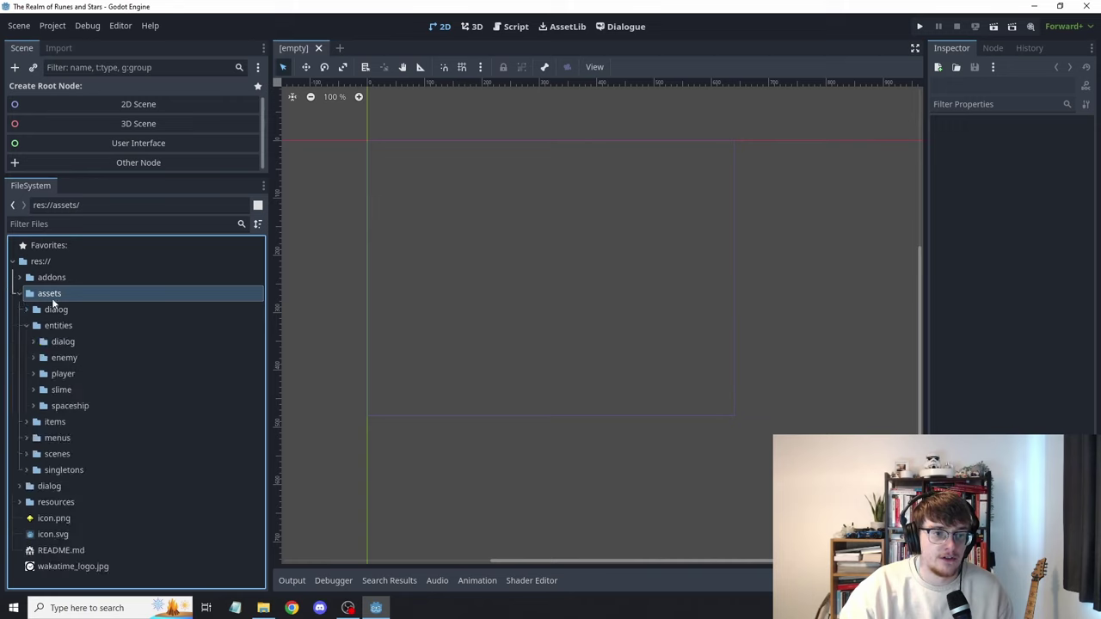
click(31, 328)
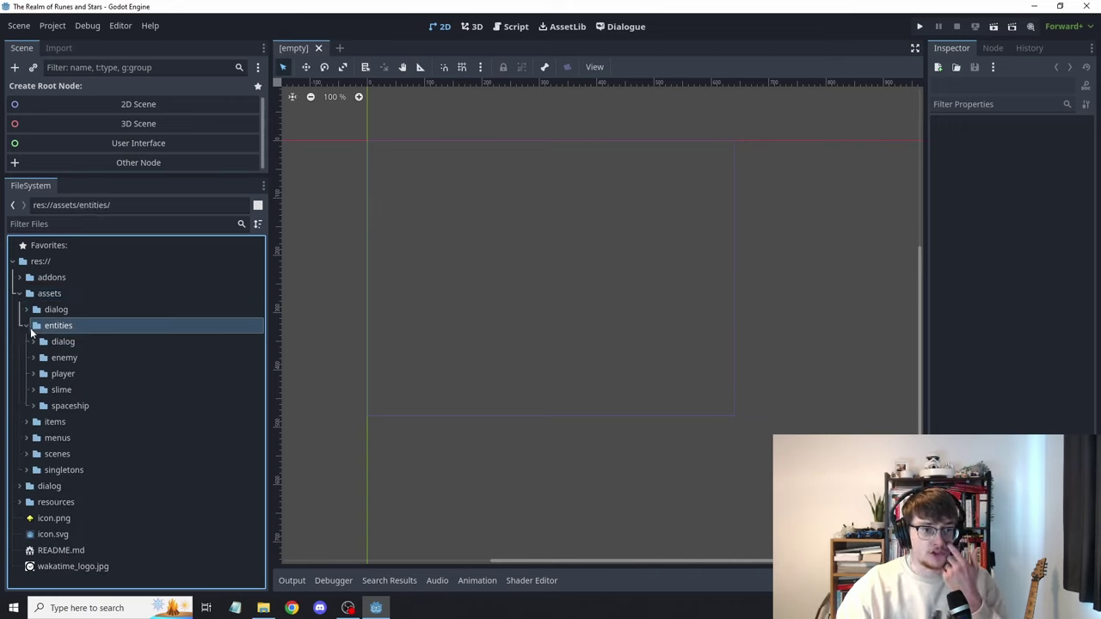
click(27, 326)
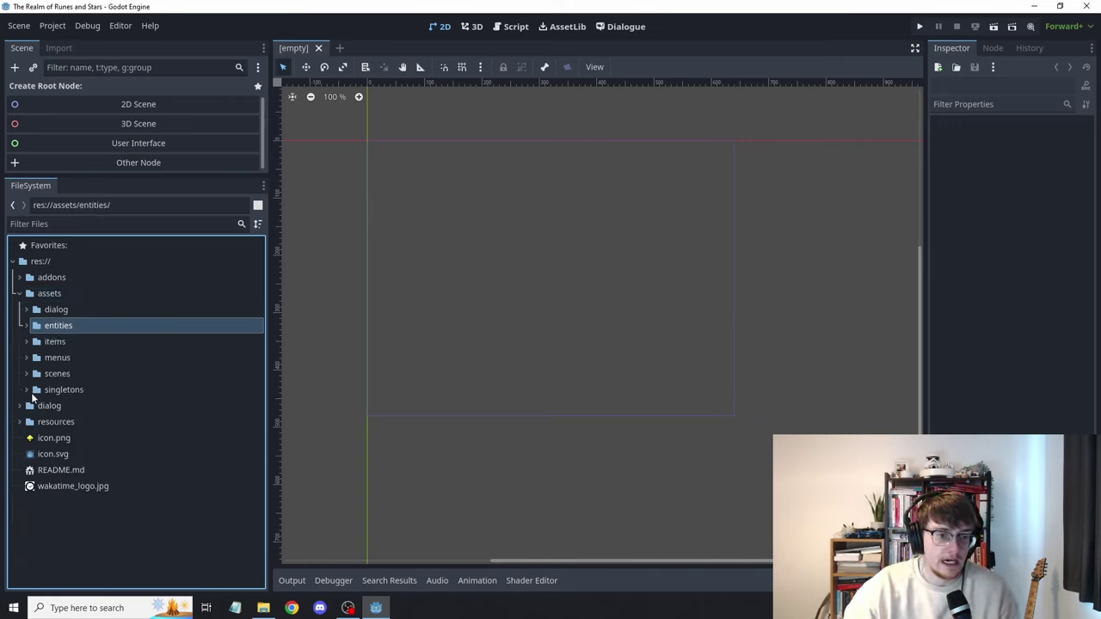
click(27, 390)
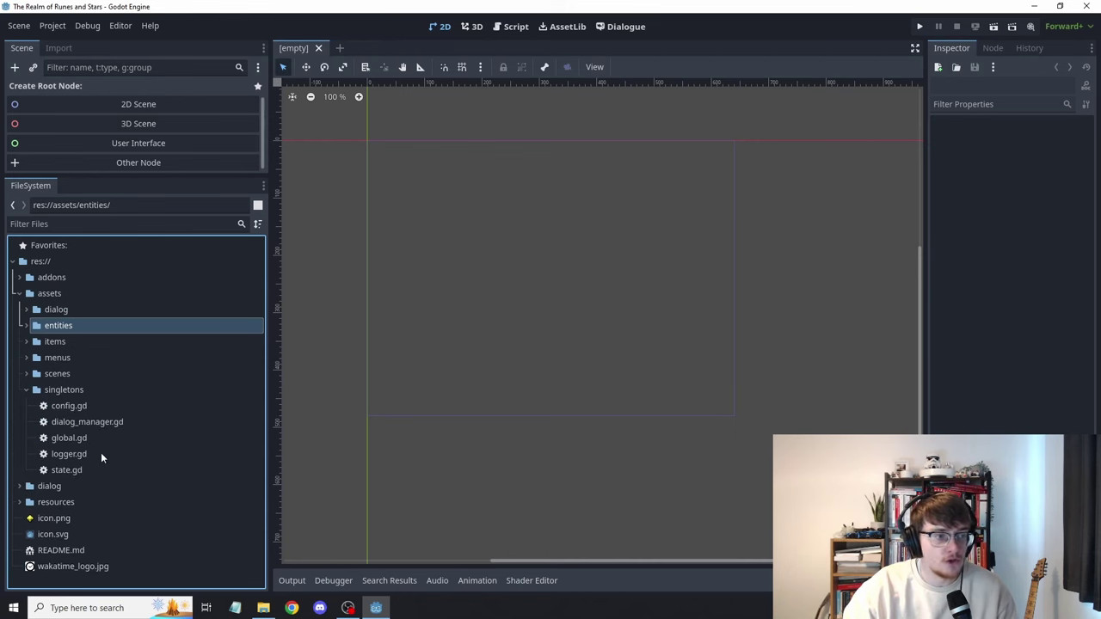
Open config.gd, global.gd and logger.gd in the Script editor
double_click(80, 407)
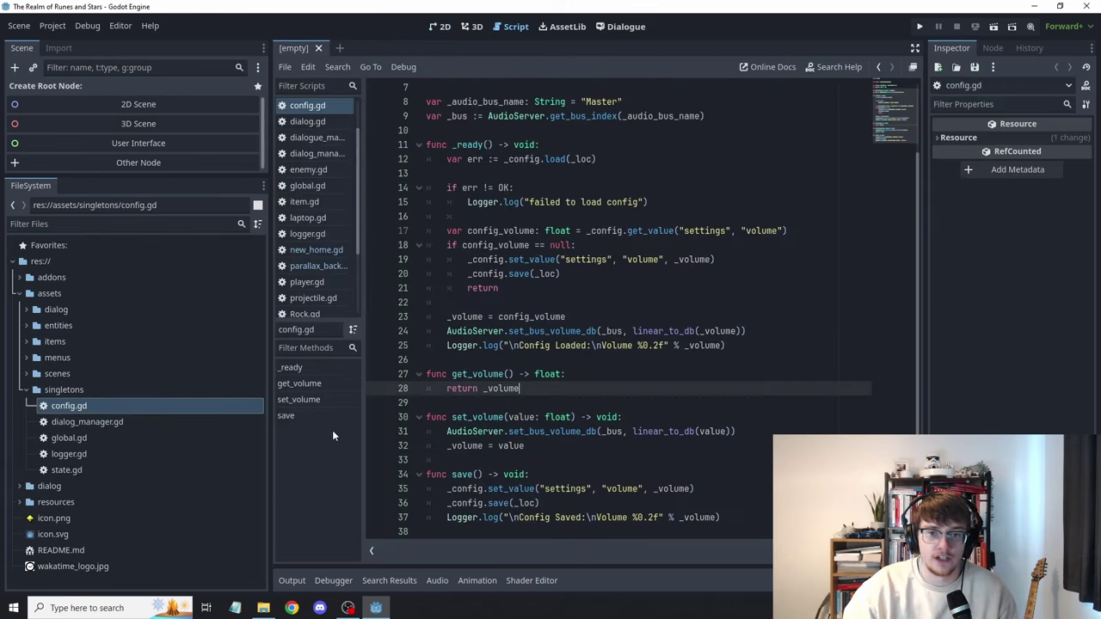
scroll(522, 397, down, 1)
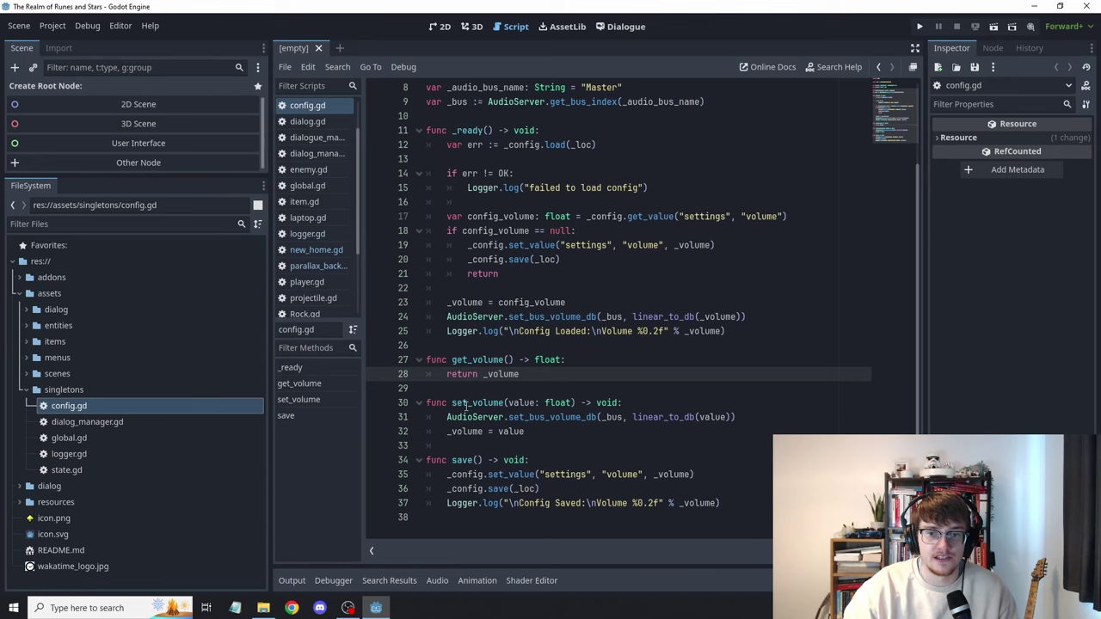
double_click(71, 437)
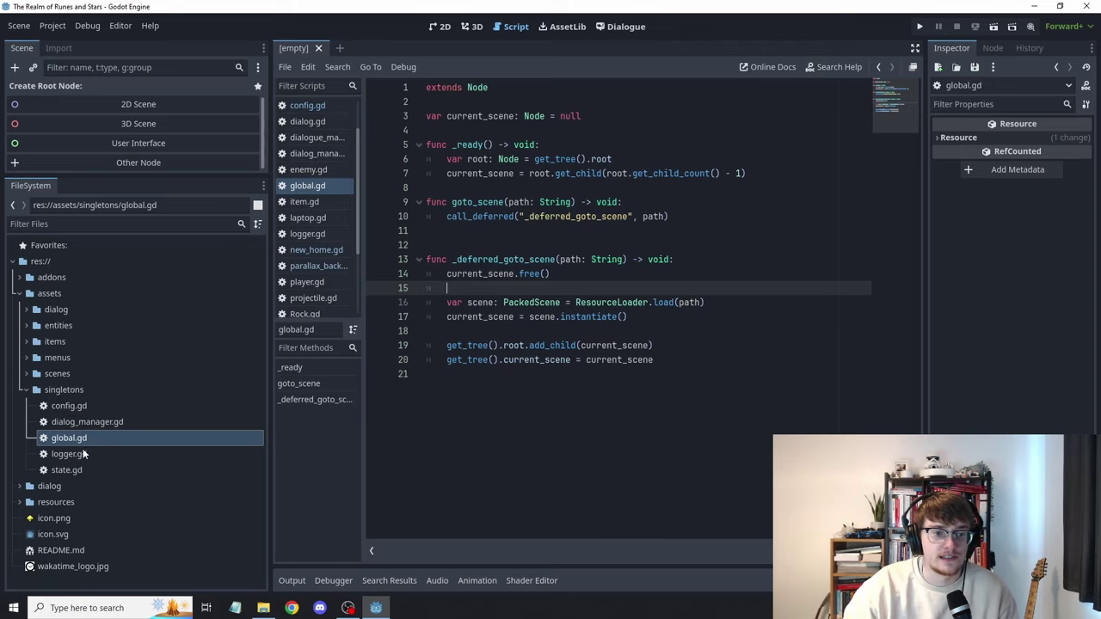
double_click(81, 453)
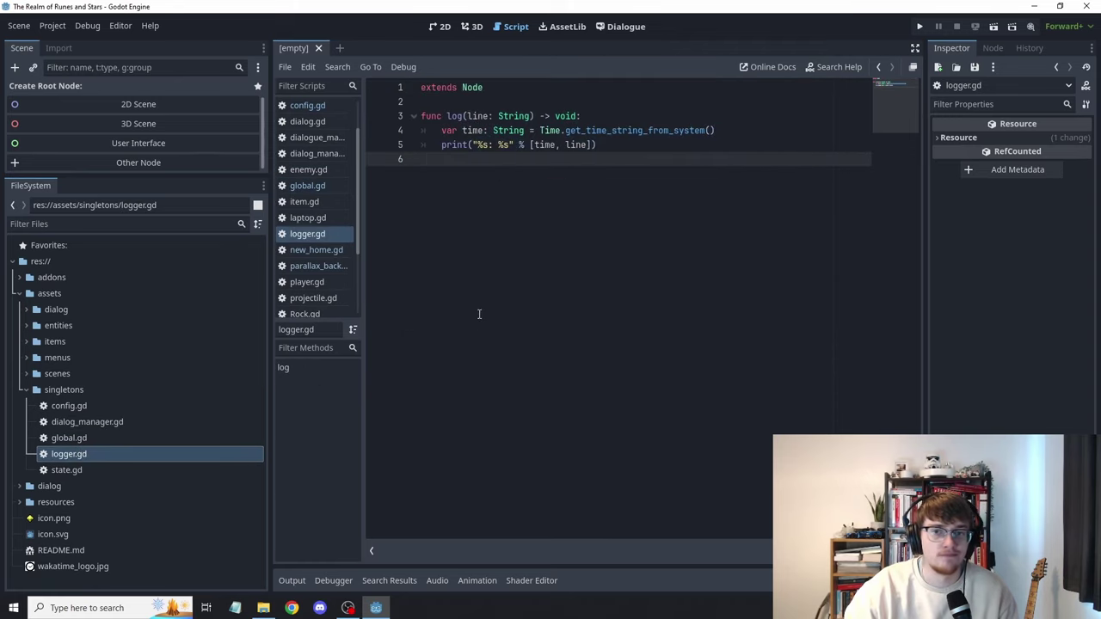
Open state.gd and select its code showing new_home_visited and player_name
double_click(66, 469)
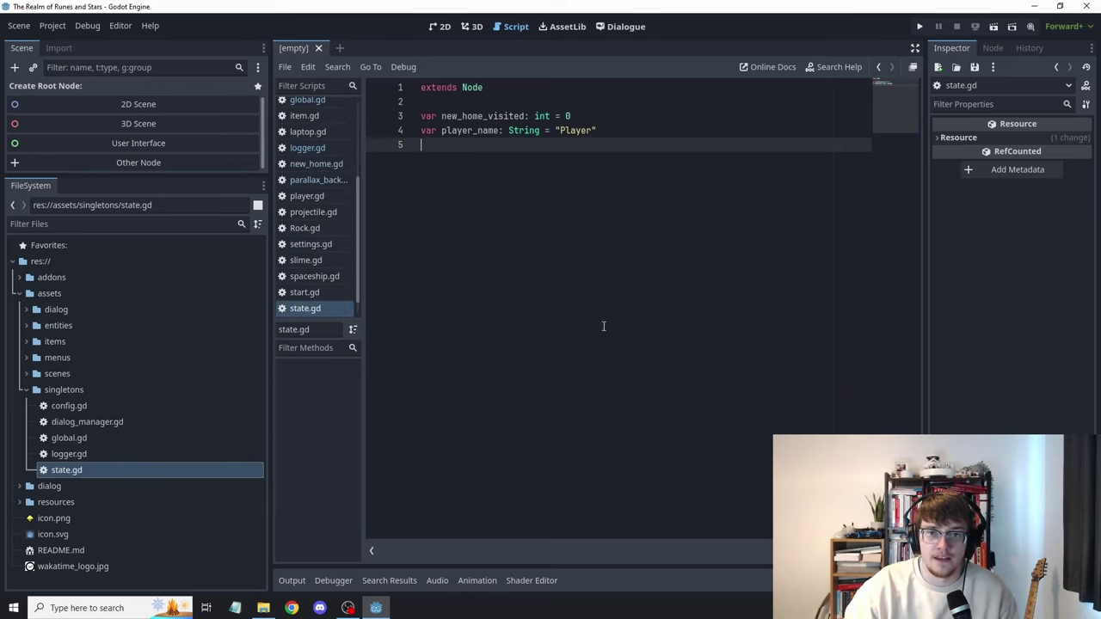
key(ctrl+a)
click(590, 290)
drag(603, 204, 363, 26)
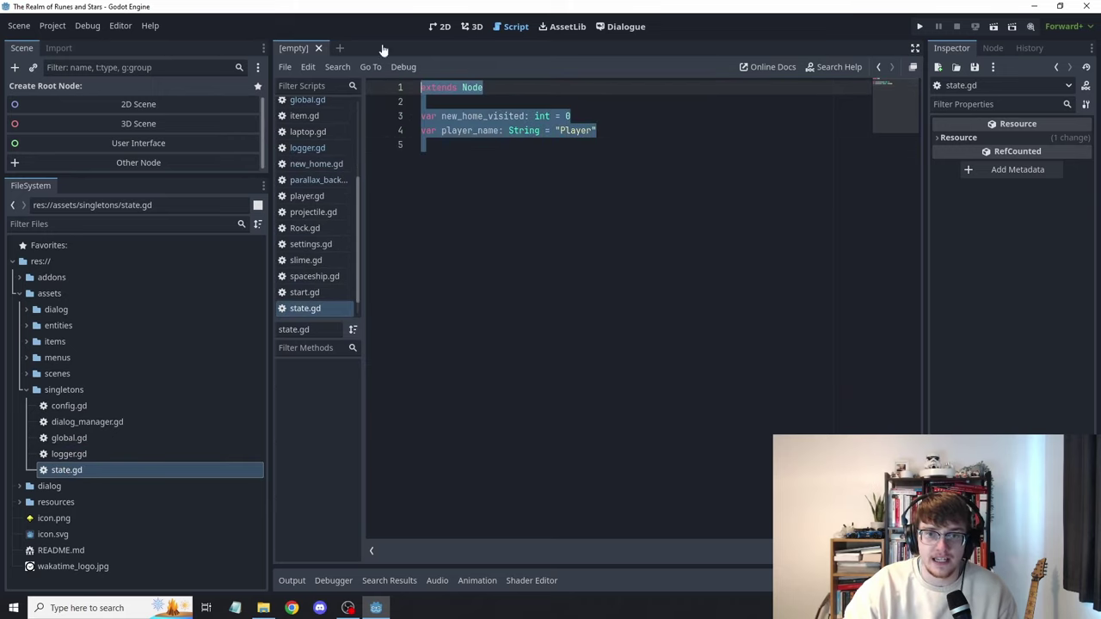
click(507, 174)
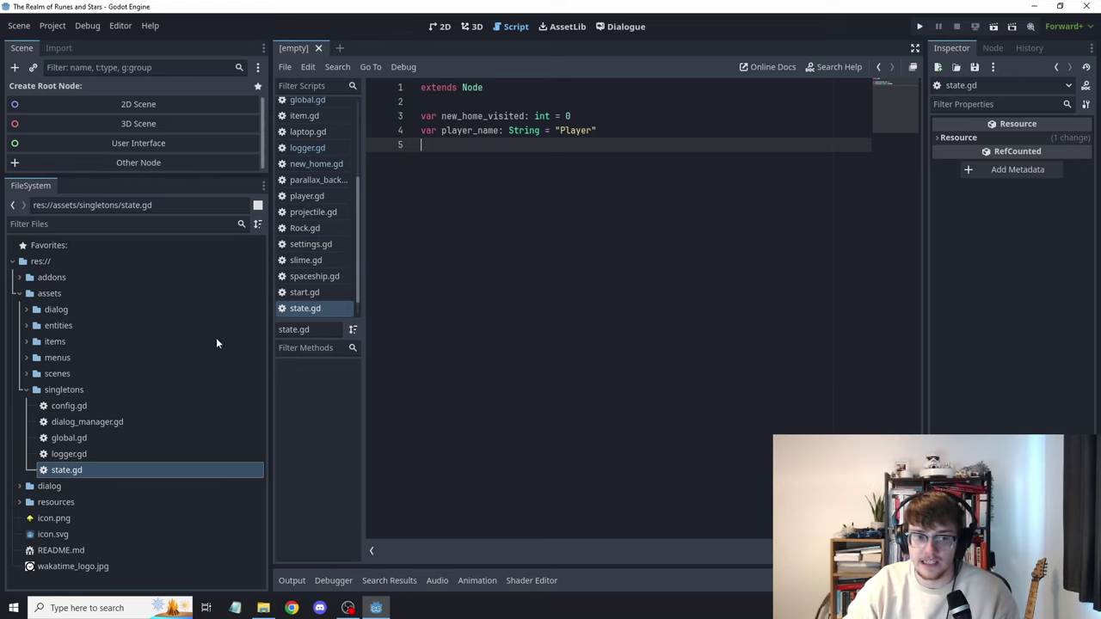
Open the new_home scene and pan around its village map in 2D
click(26, 389)
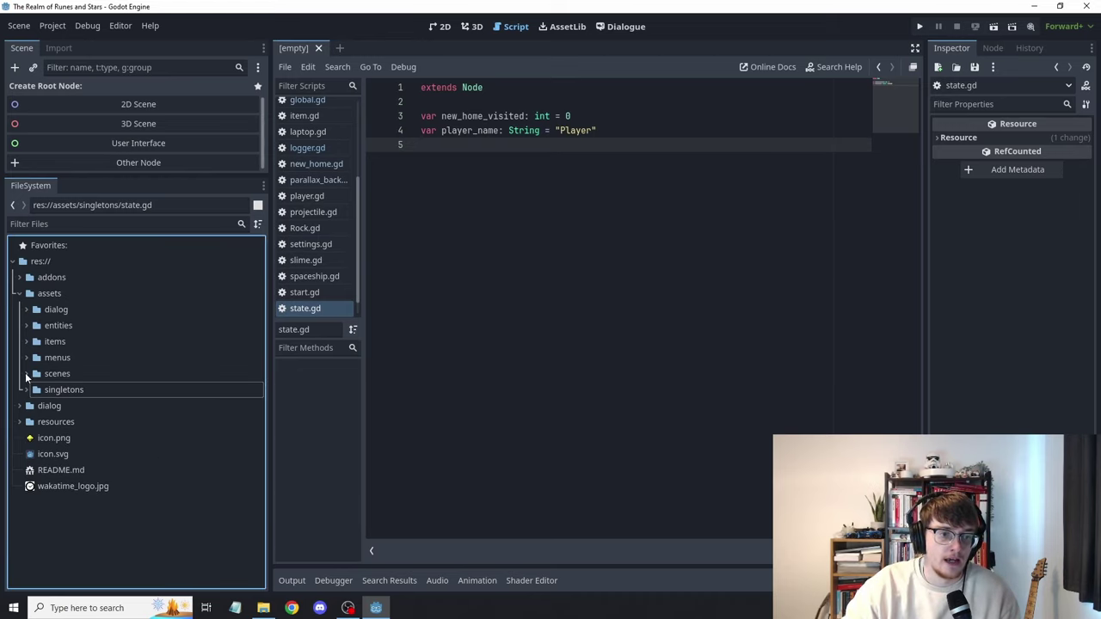
click(26, 373)
click(32, 401)
click(33, 433)
double_click(78, 464)
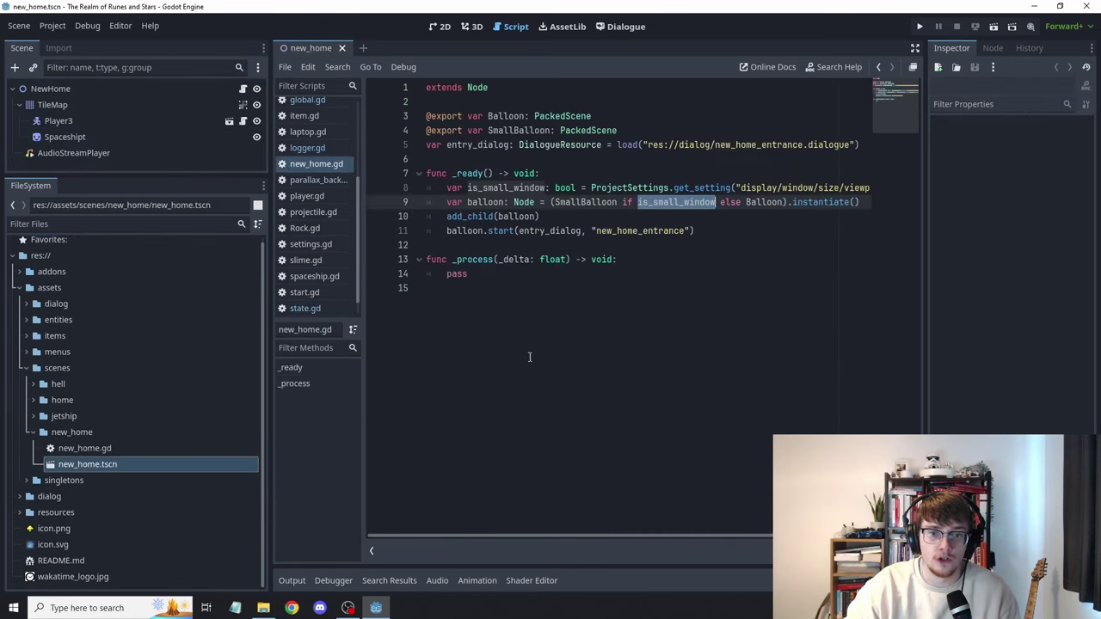
click(441, 27)
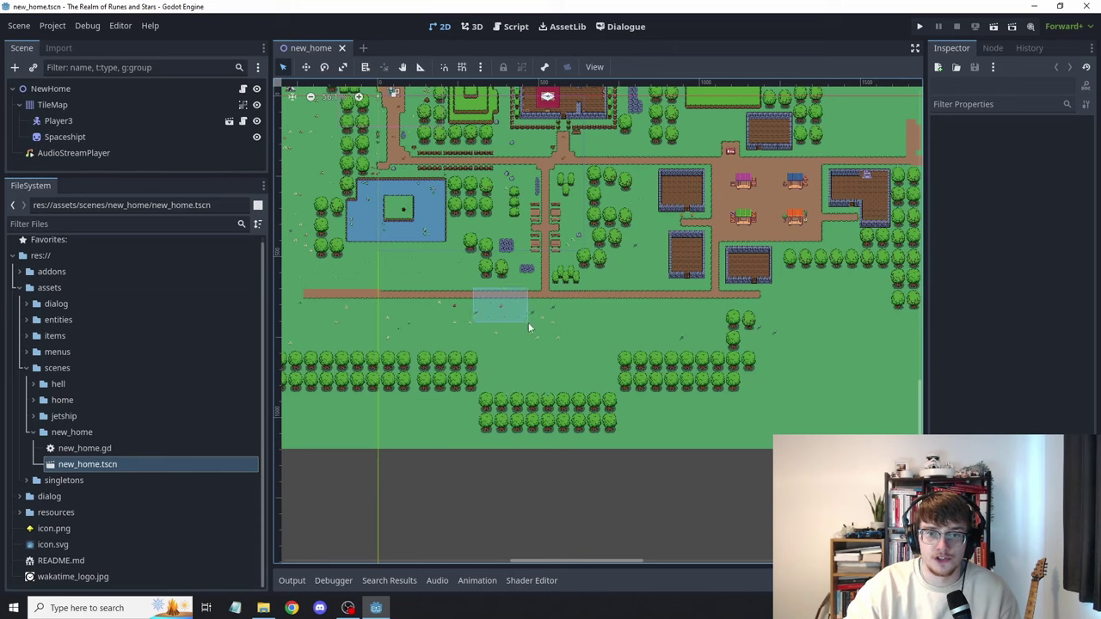
middle_drag(529, 327, 549, 382)
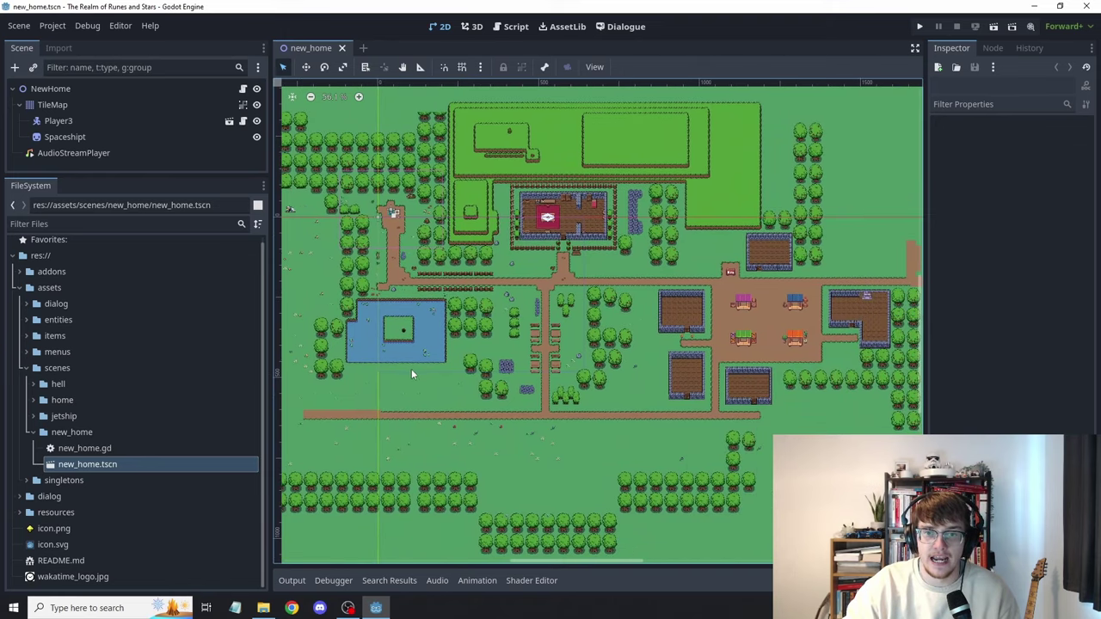
middle_drag(420, 372, 511, 344)
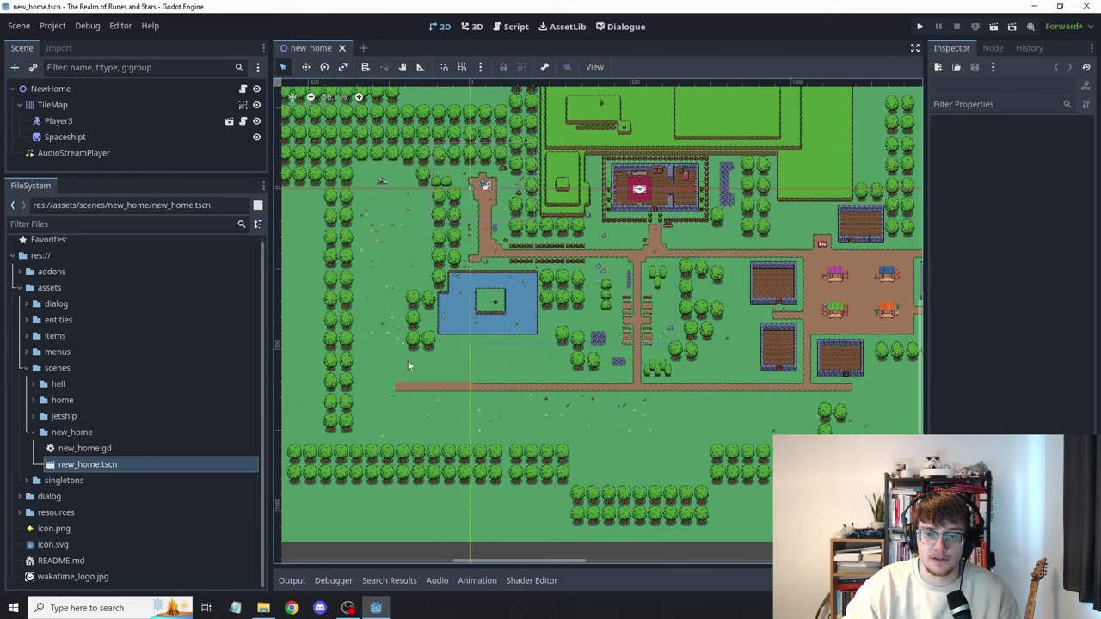
middle_drag(615, 464, 539, 490)
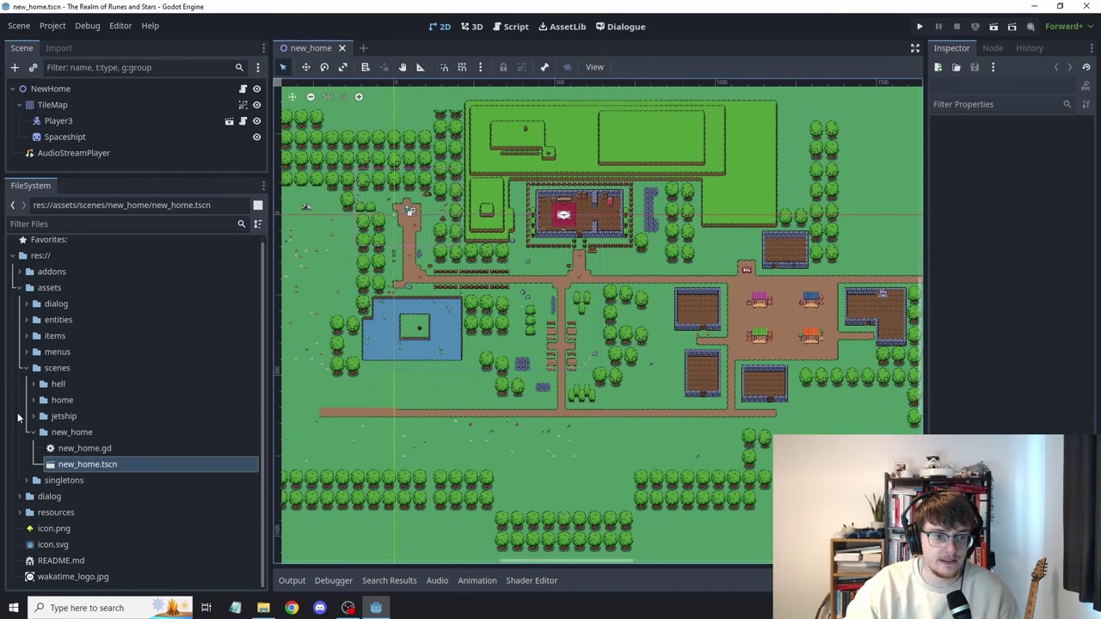
Open the jetship space scene and centre its view
click(32, 432)
click(33, 415)
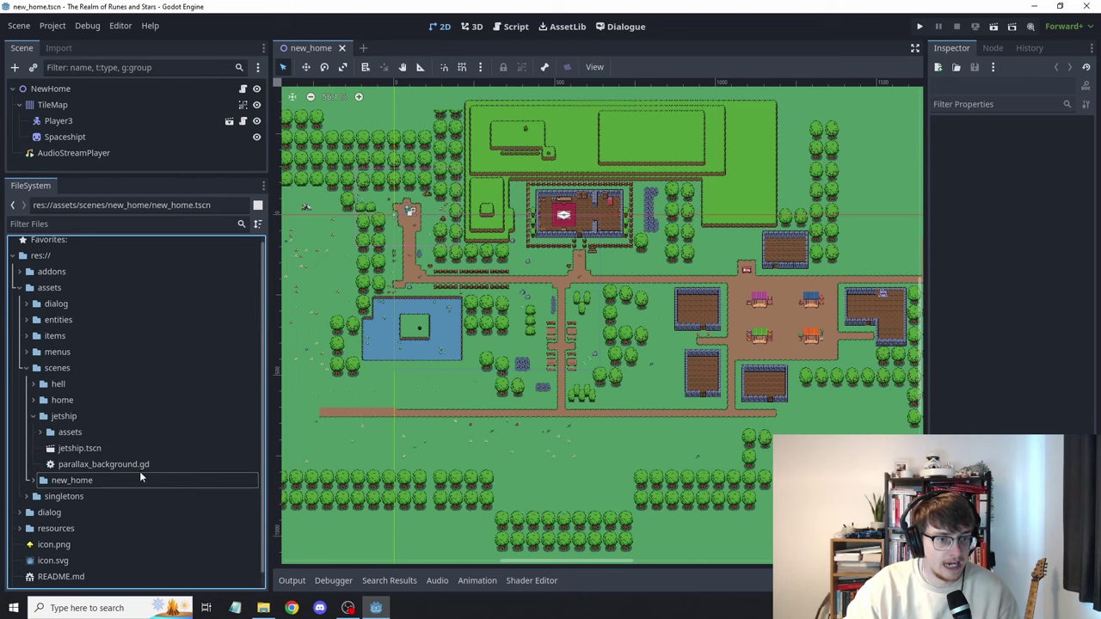
double_click(89, 449)
scroll(516, 418, up, 2)
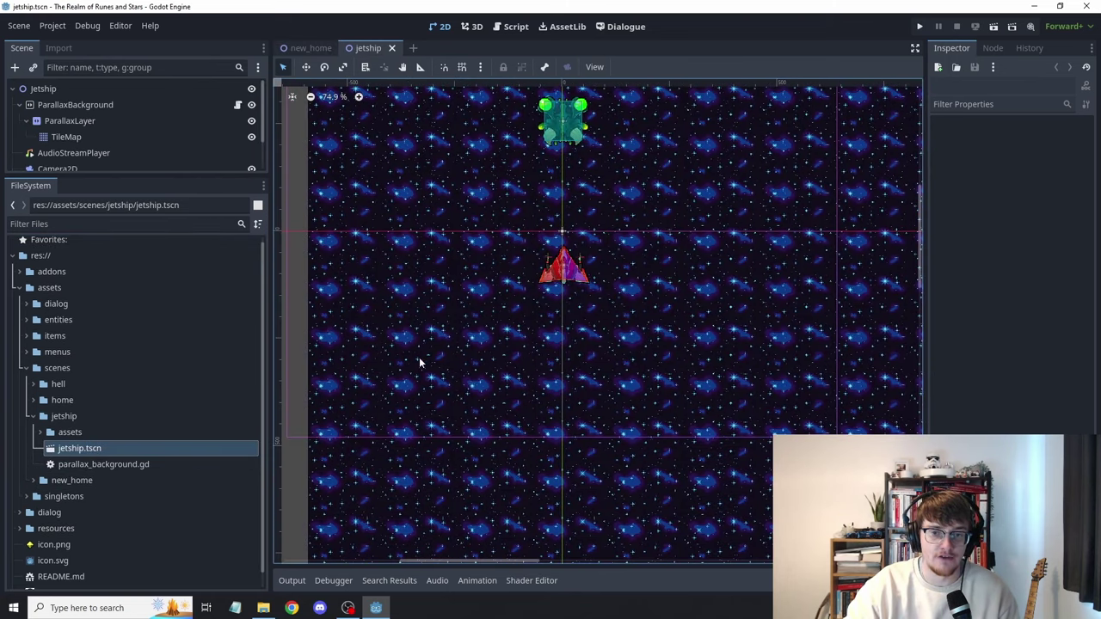
middle_drag(425, 343, 471, 398)
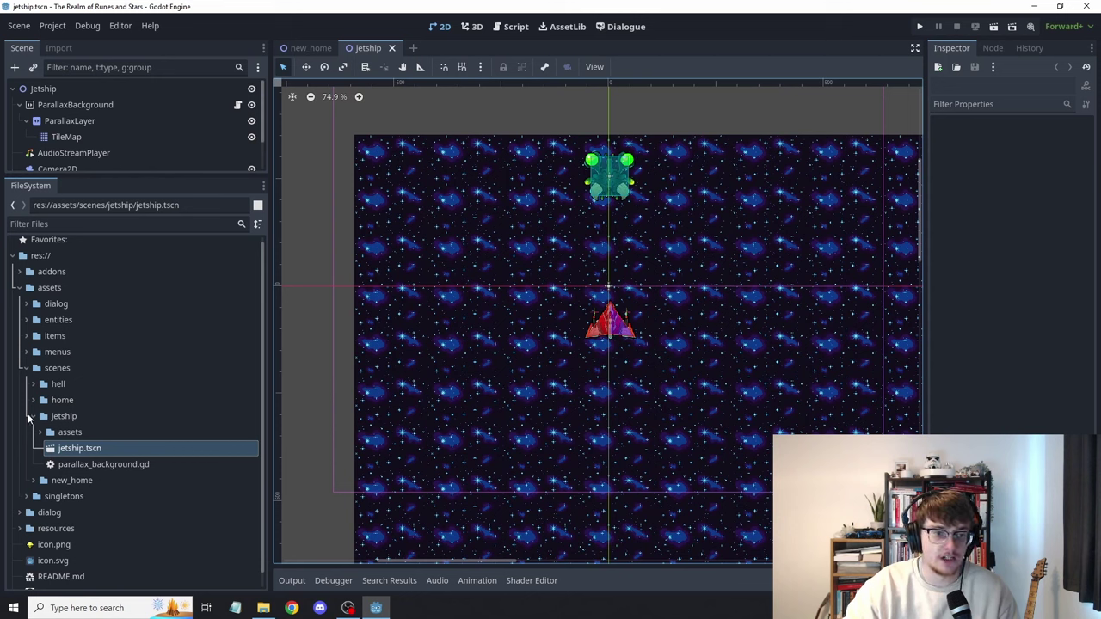
Open the home scene and pan its map to the right
click(38, 416)
click(32, 416)
click(33, 400)
double_click(77, 432)
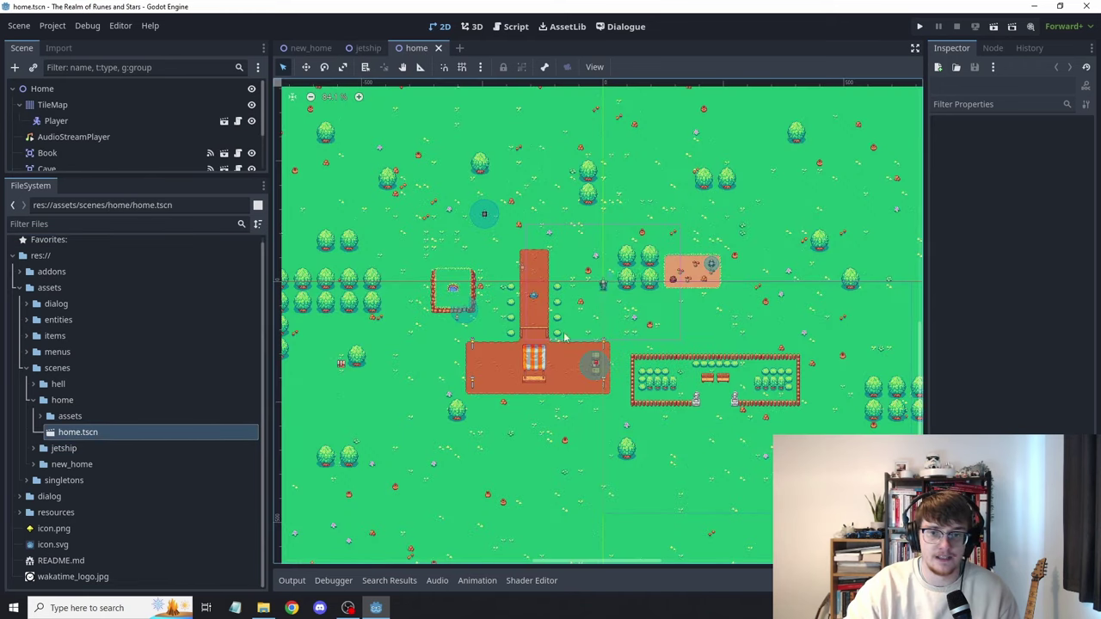
middle_drag(589, 384, 661, 381)
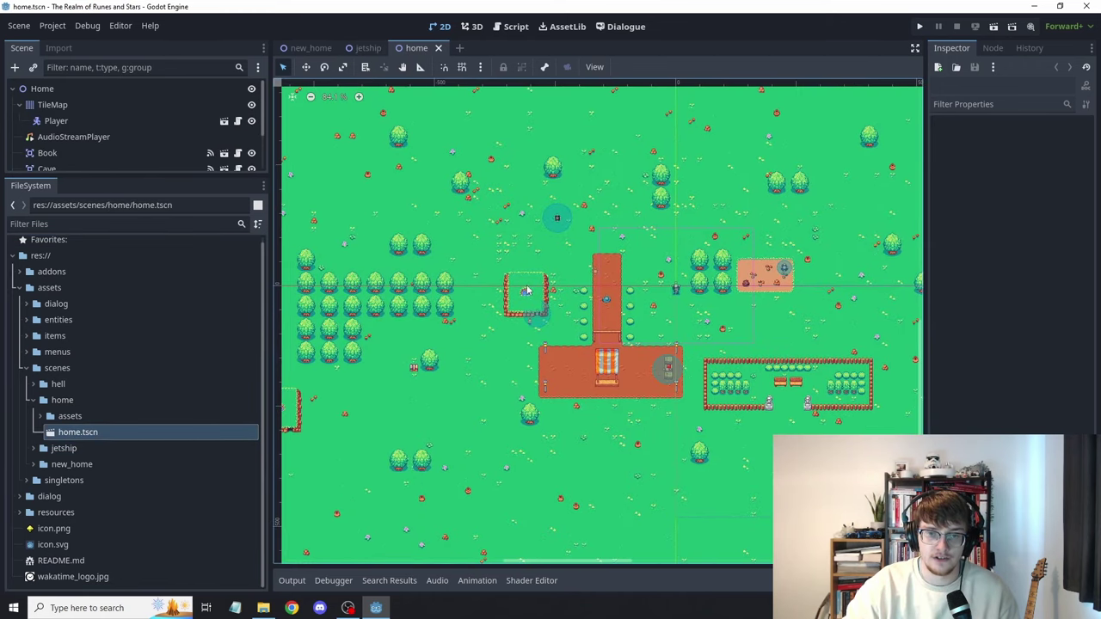
middle_drag(824, 338, 803, 310)
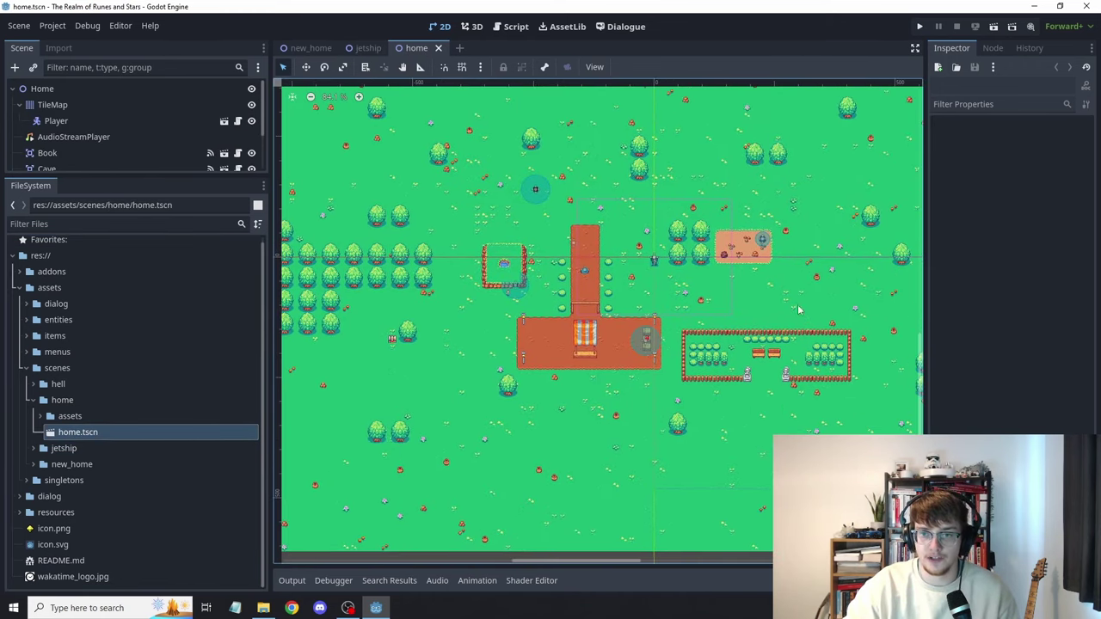
Open hell.tscn from the hell folder
click(33, 400)
click(33, 390)
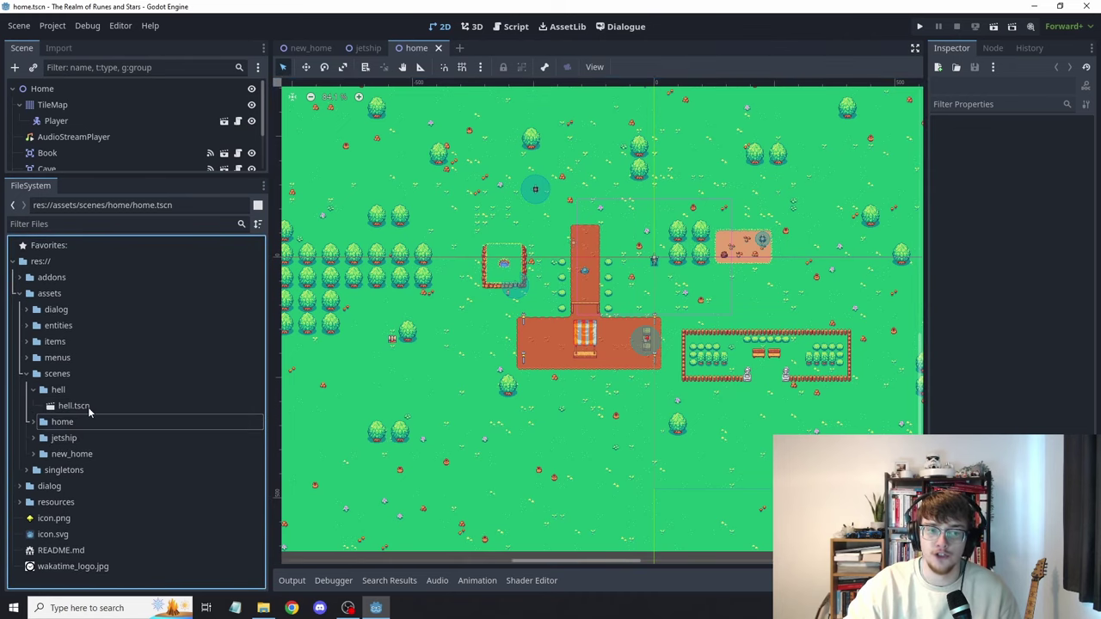
double_click(88, 406)
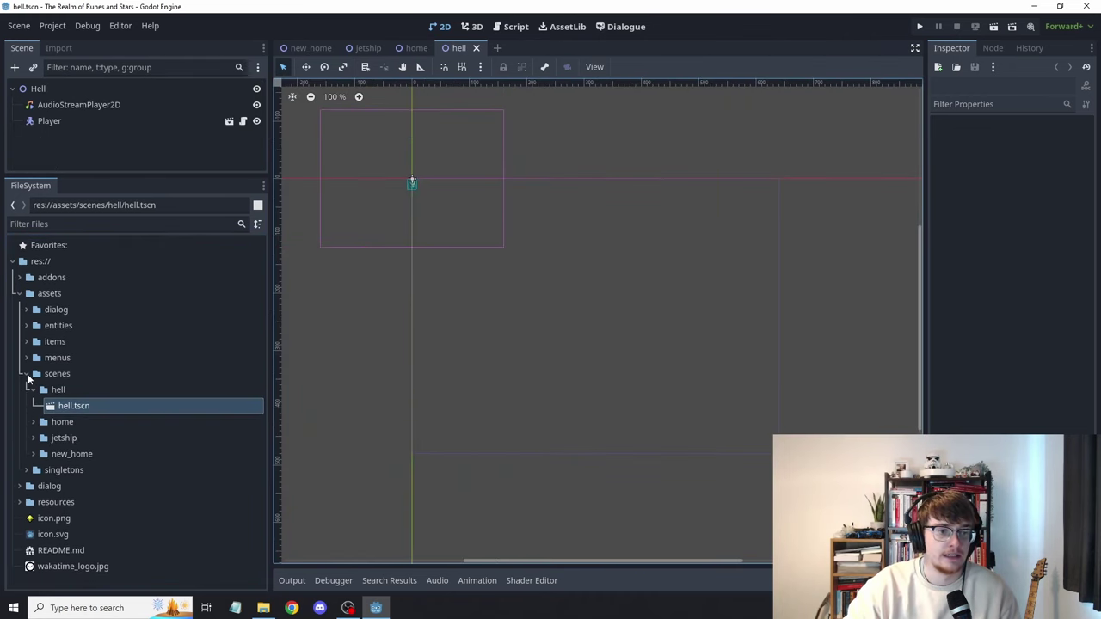
Open the start_menu and settings scenes from the menus folder
click(26, 374)
click(26, 358)
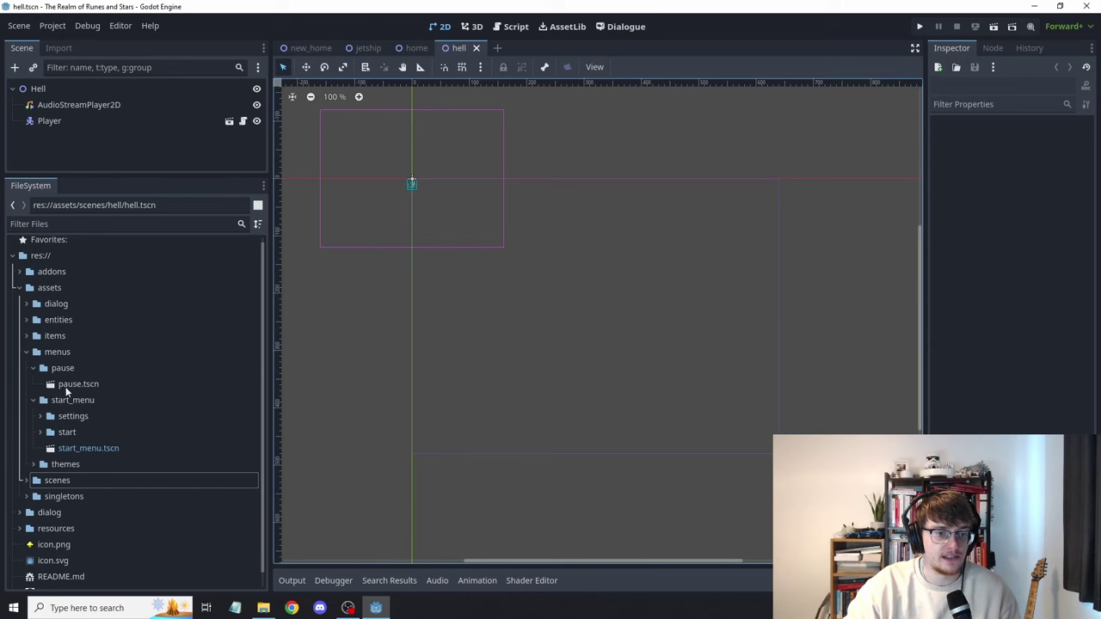
double_click(86, 448)
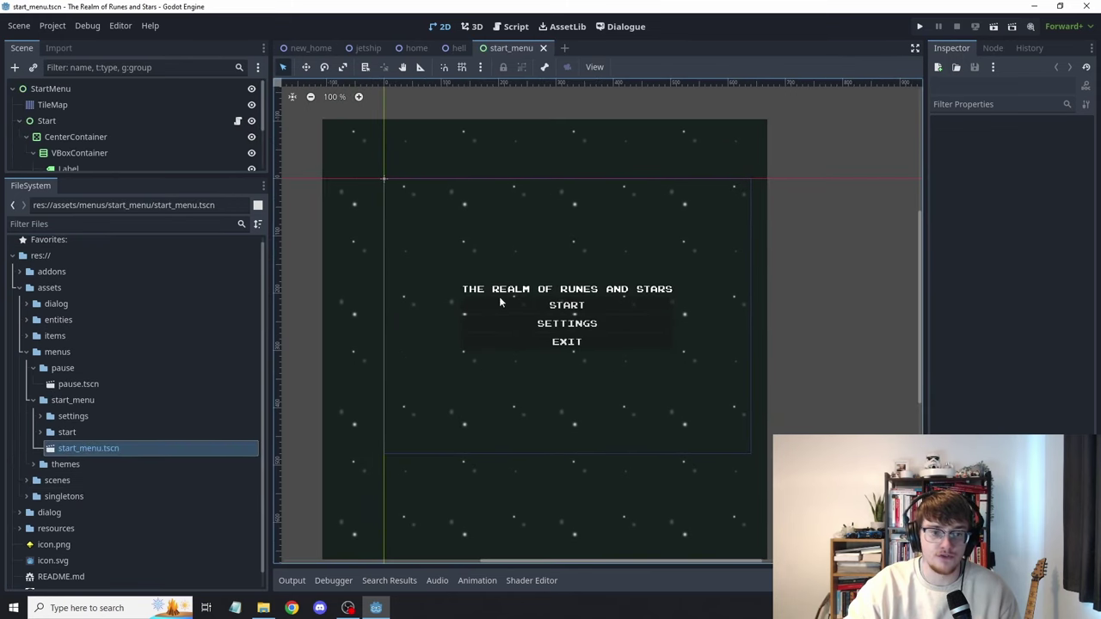
click(51, 431)
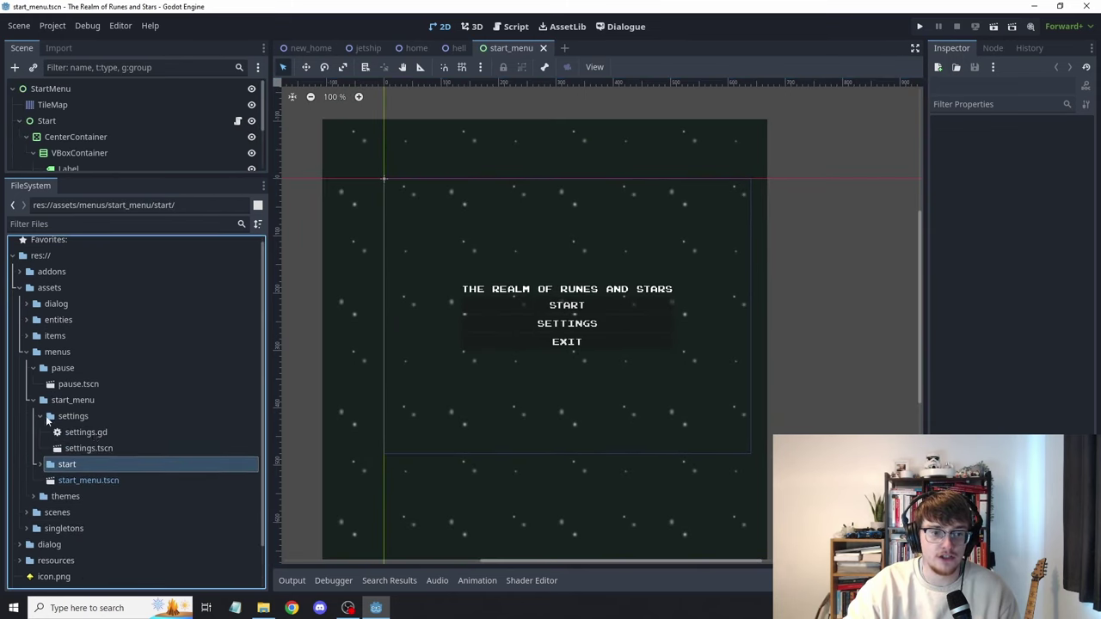
double_click(89, 447)
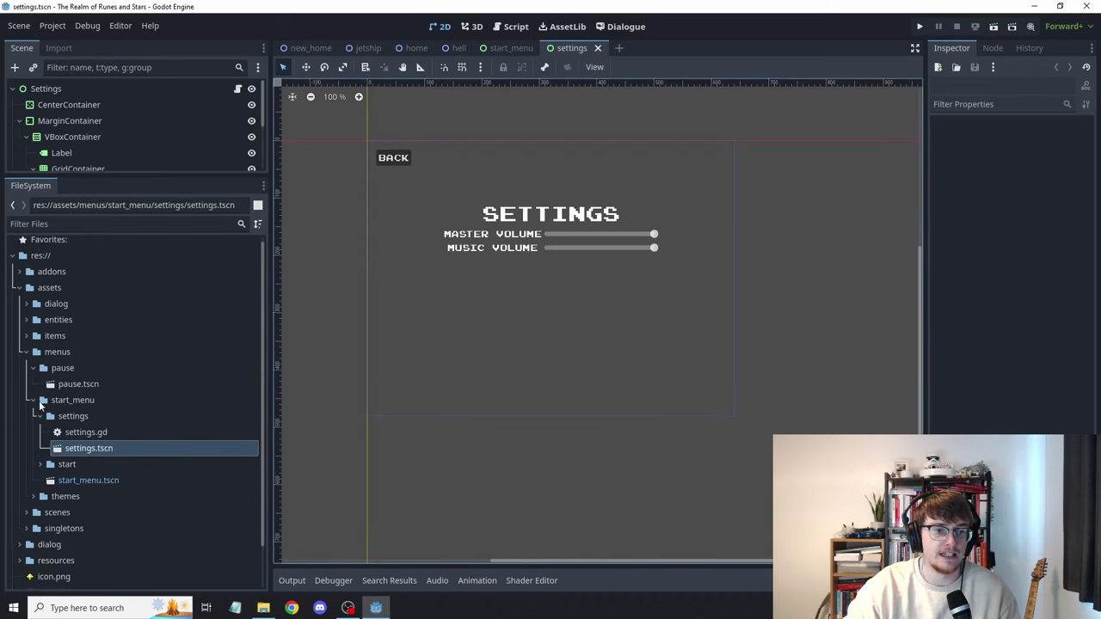
Collapse the menus folders and inspect item.gd in the items folder
click(37, 405)
click(32, 373)
click(26, 357)
click(24, 342)
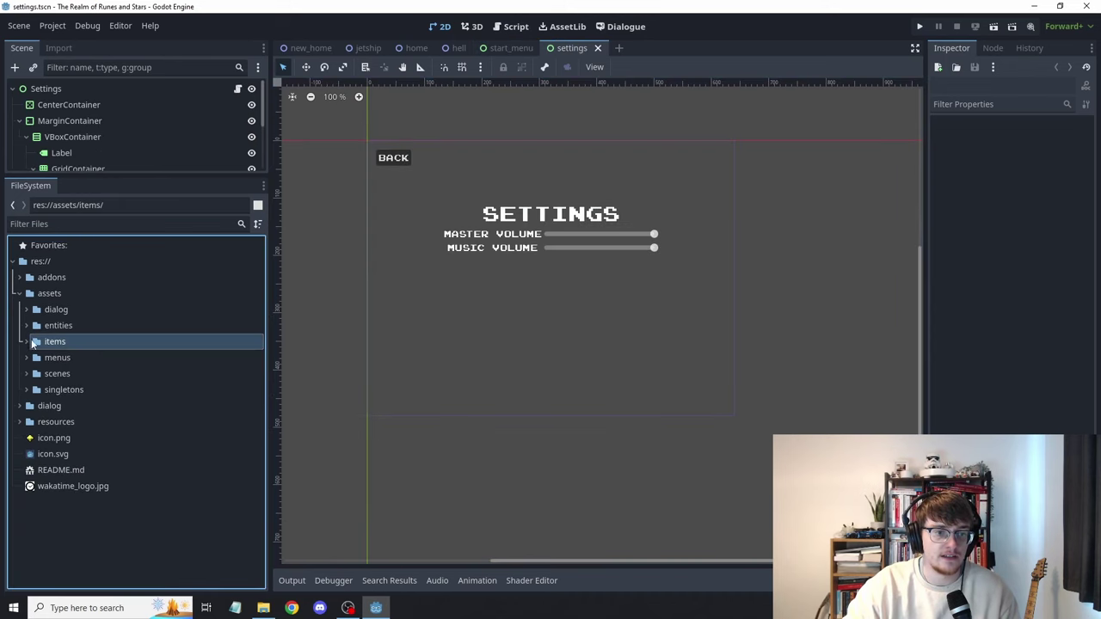
click(29, 342)
click(76, 434)
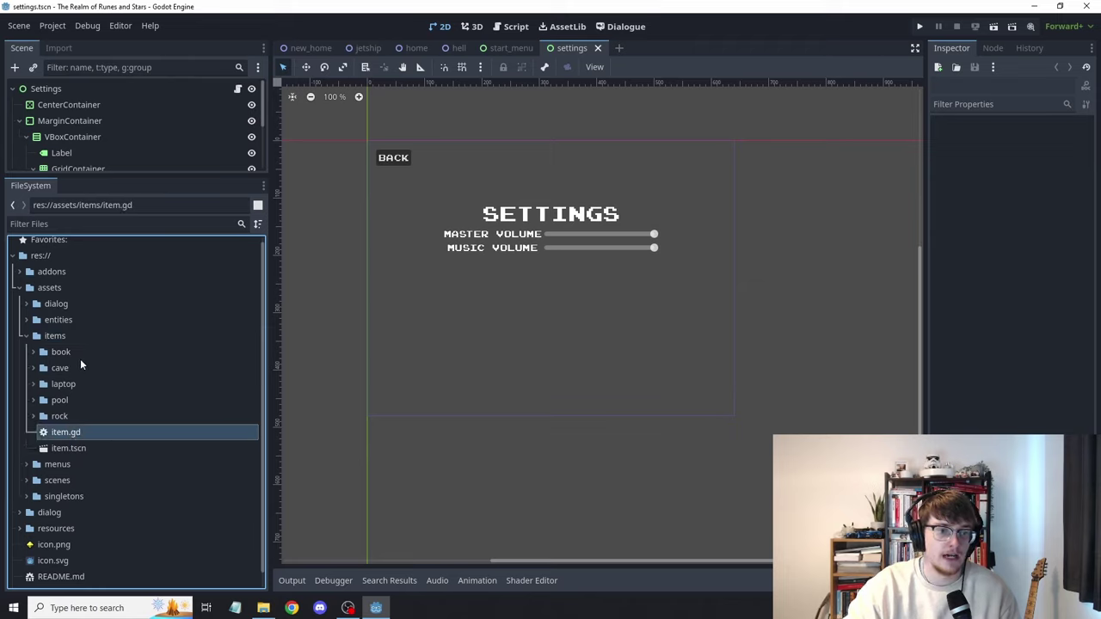
click(25, 336)
Open player.gd and player.tscn, showing the player scene centred in the 2D editor
click(25, 325)
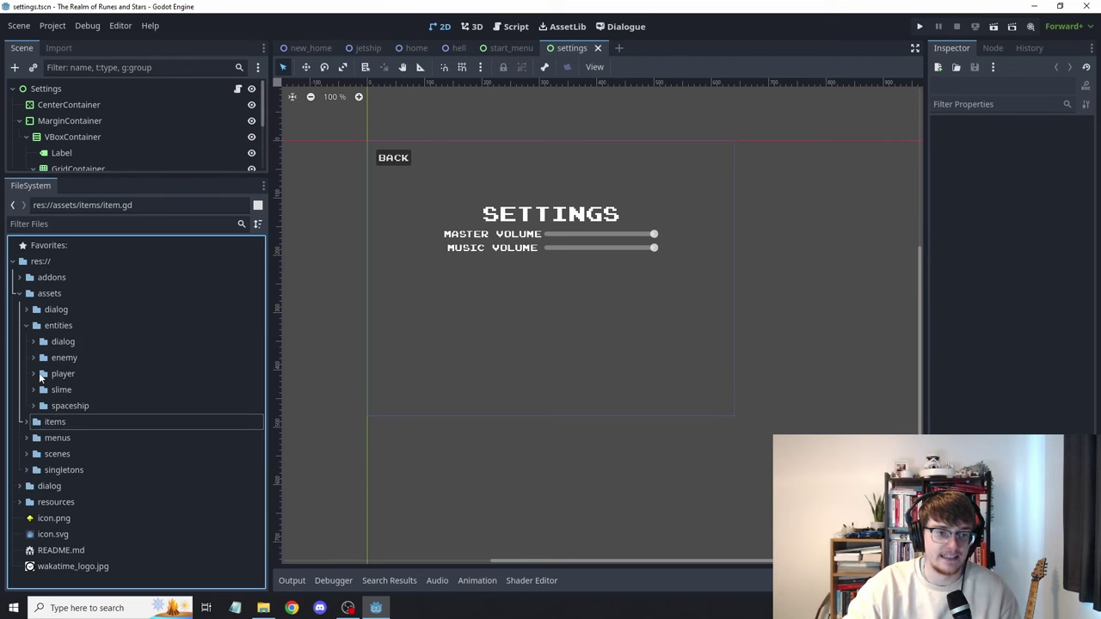
click(39, 375)
double_click(86, 400)
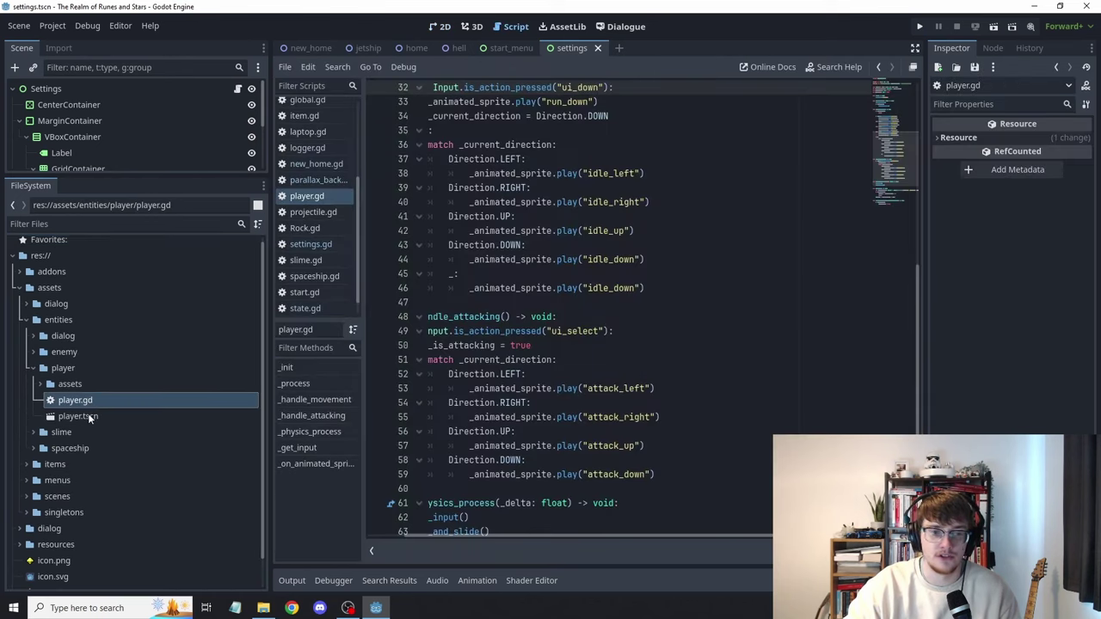
double_click(88, 416)
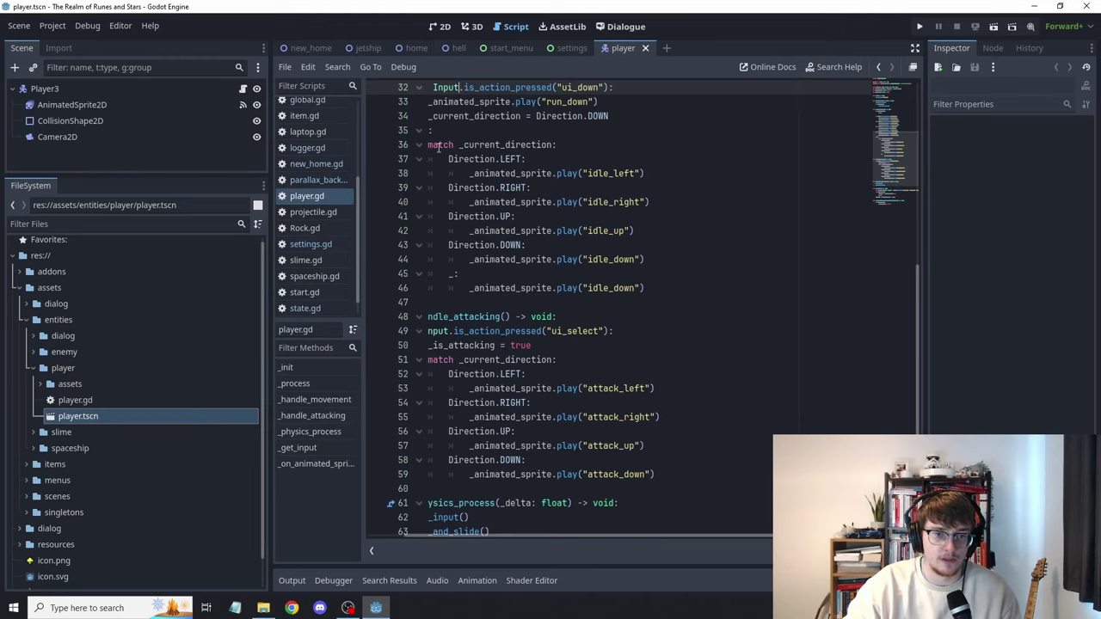
click(445, 29)
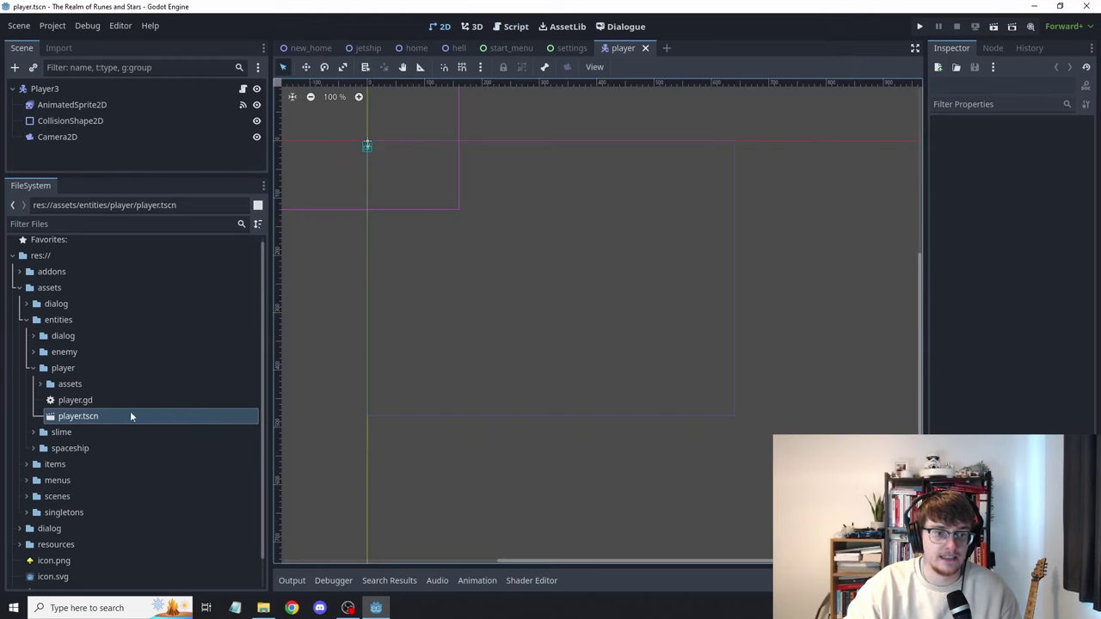
middle_drag(370, 316, 429, 364)
click(40, 369)
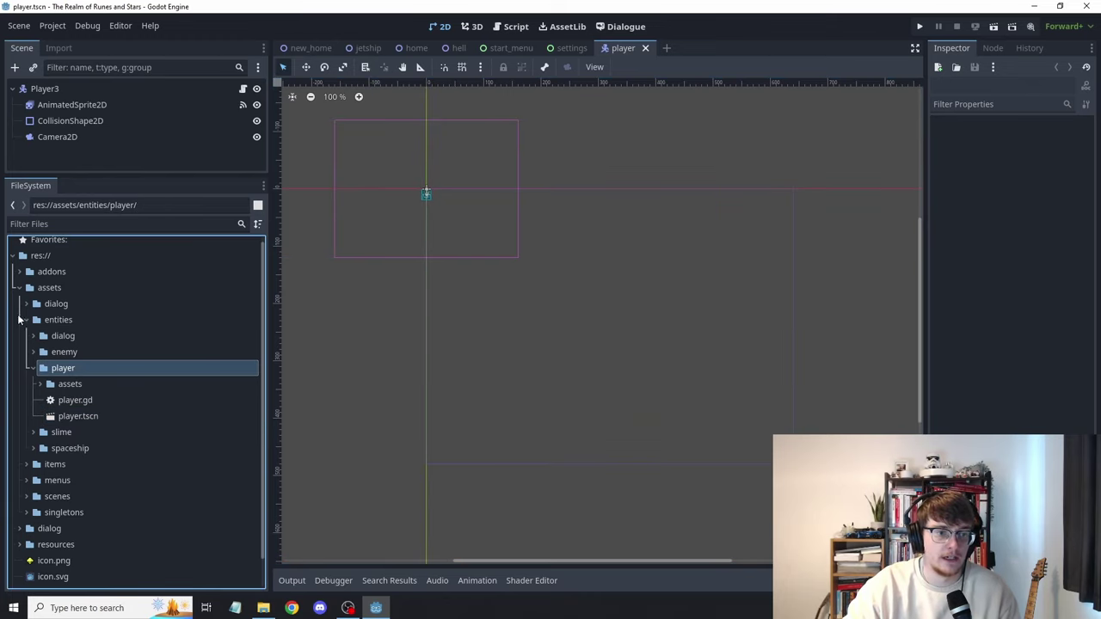
click(26, 319)
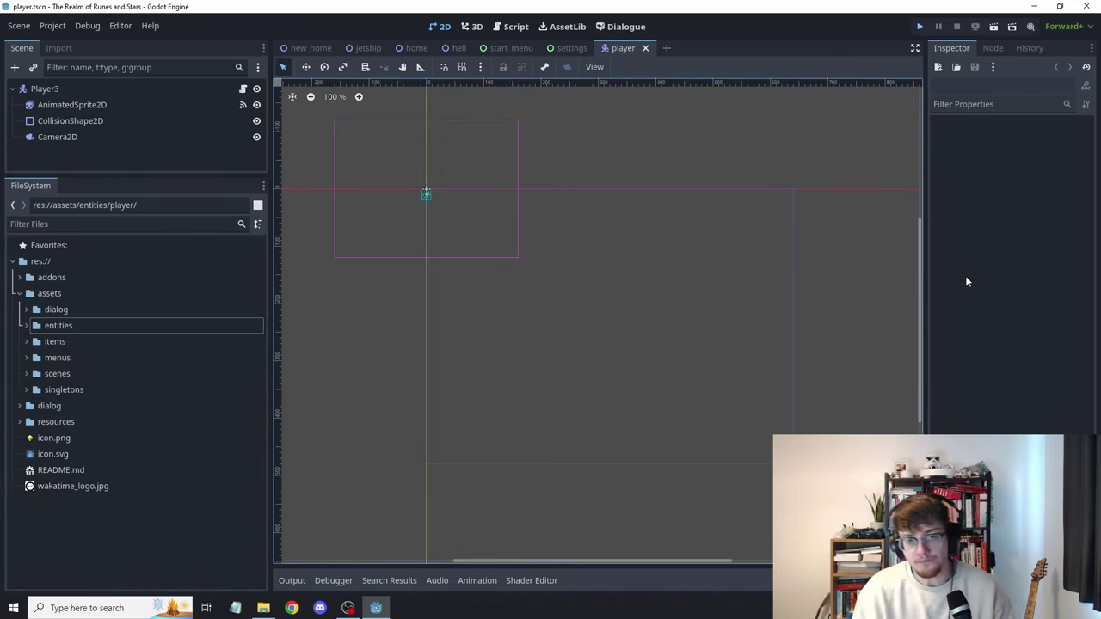
Run the game with F5, check its SETTINGS screen, start the level and dismiss the WHERE AM I? dialogue
key(F5)
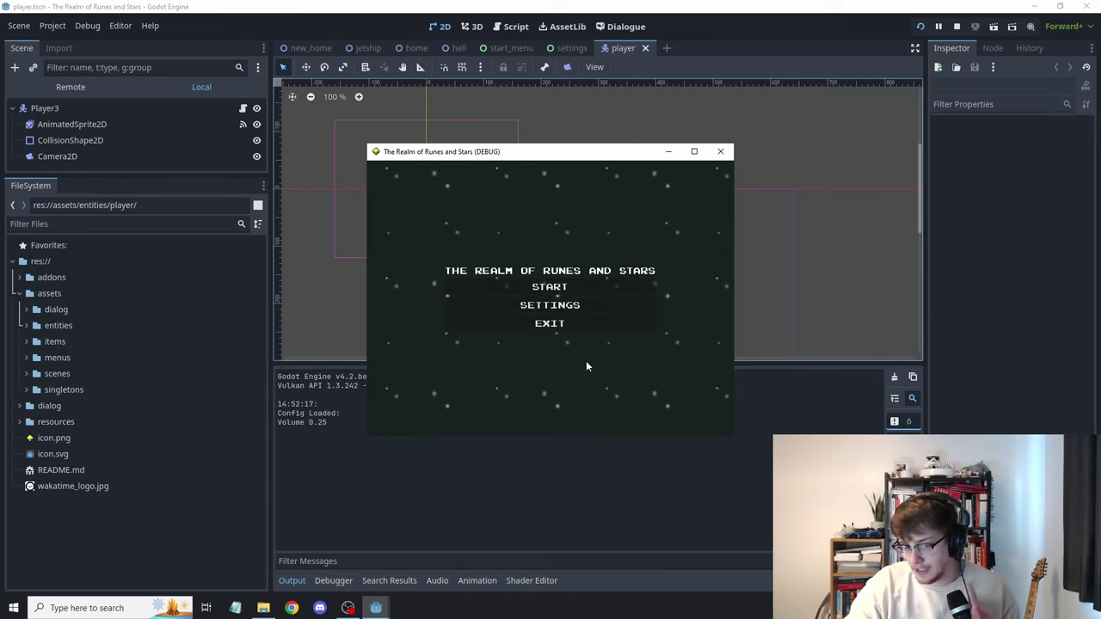
click(571, 306)
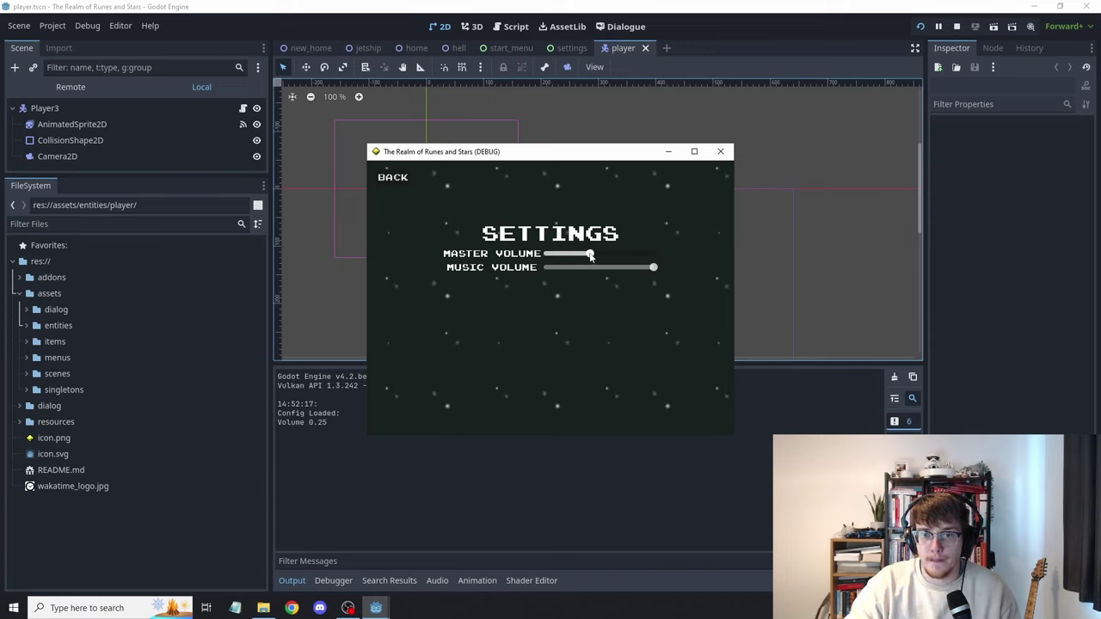
click(389, 178)
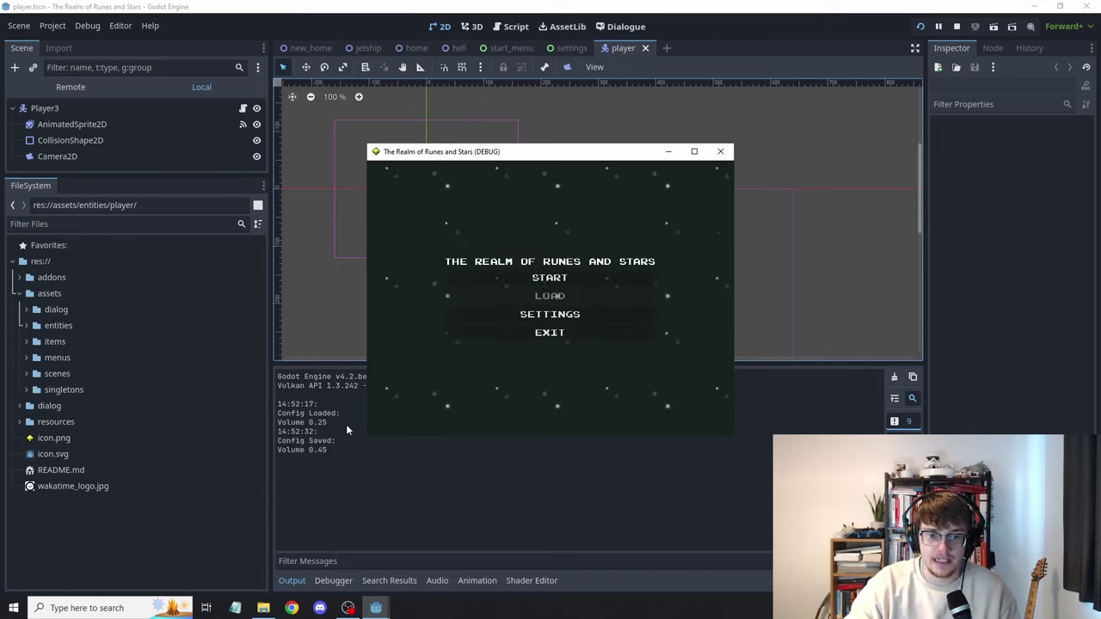
click(563, 316)
click(392, 177)
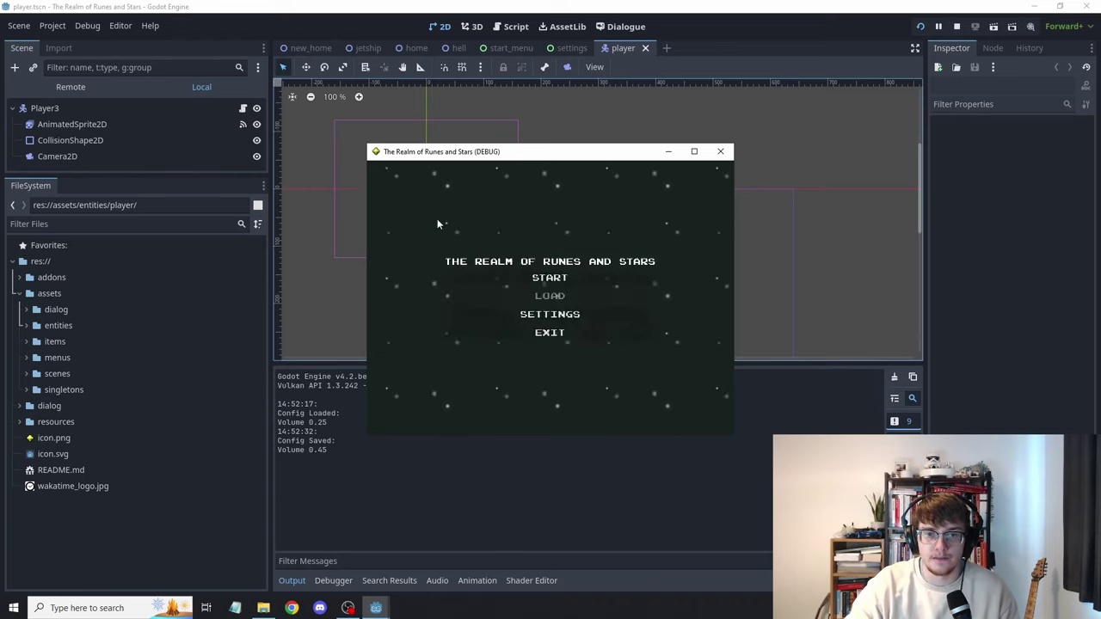
click(551, 278)
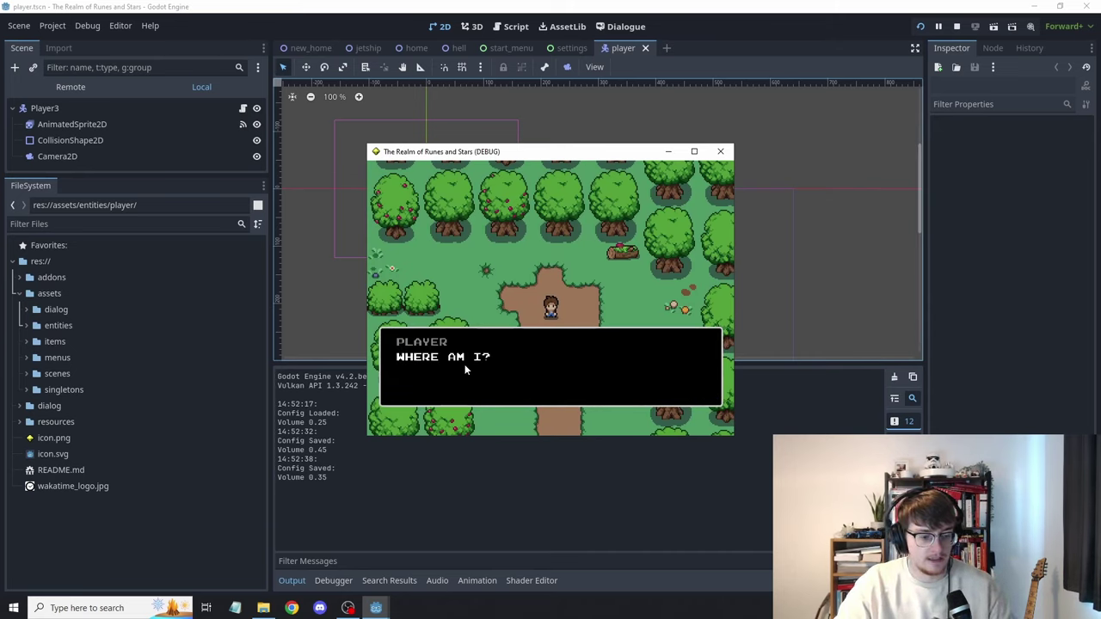
click(464, 366)
Walk the character past the pond into the stone house and along the fenced paths
key(Left)
key(Up)
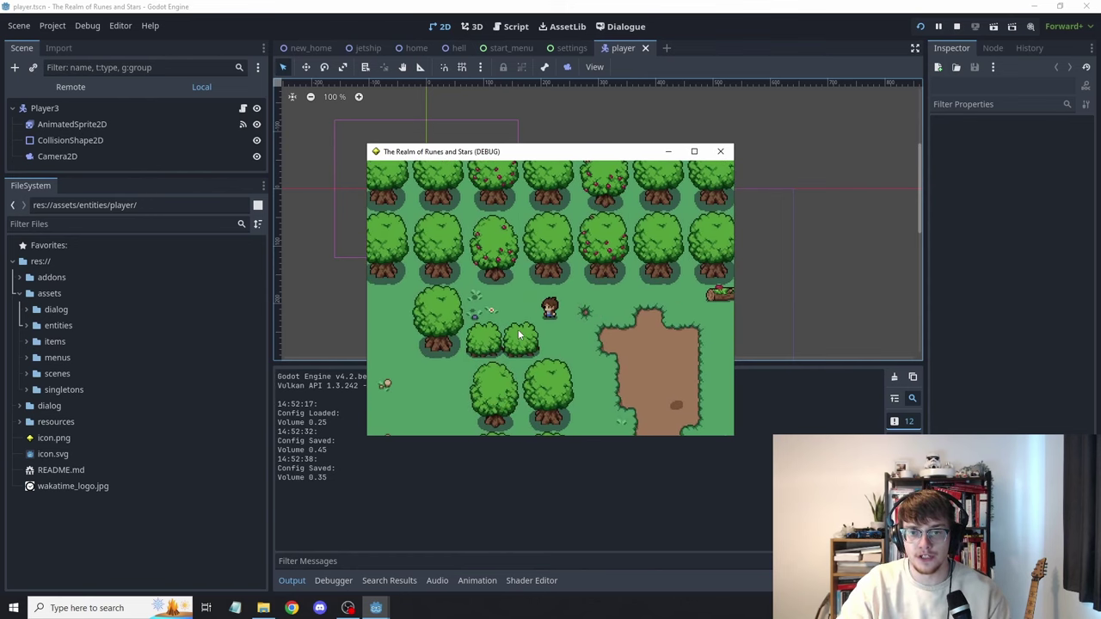
key(Down)
key(Right)
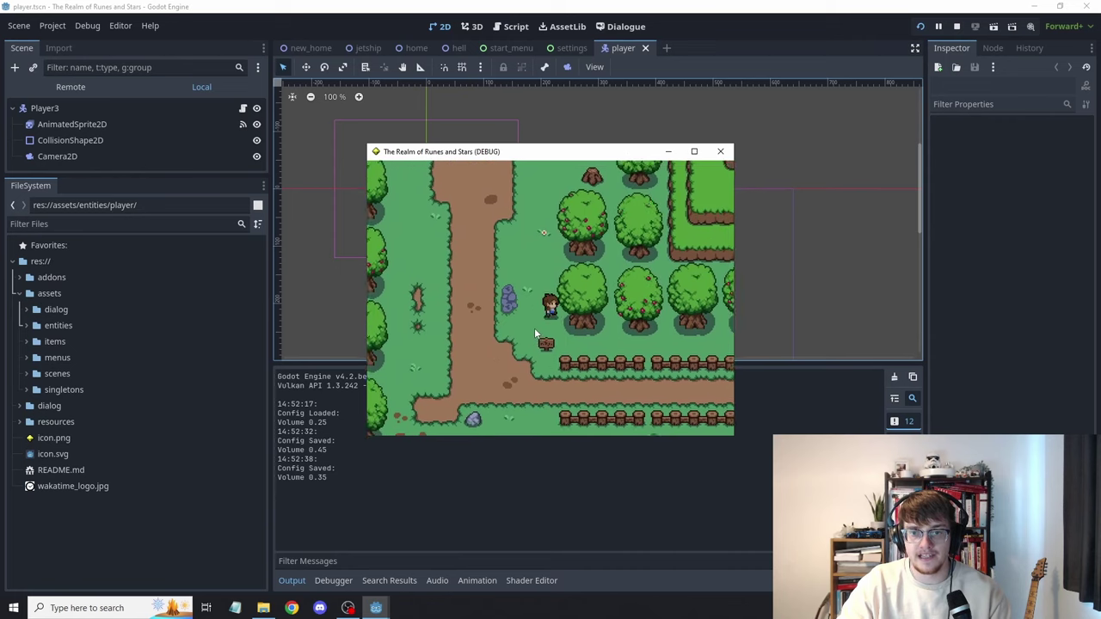
key(Right)
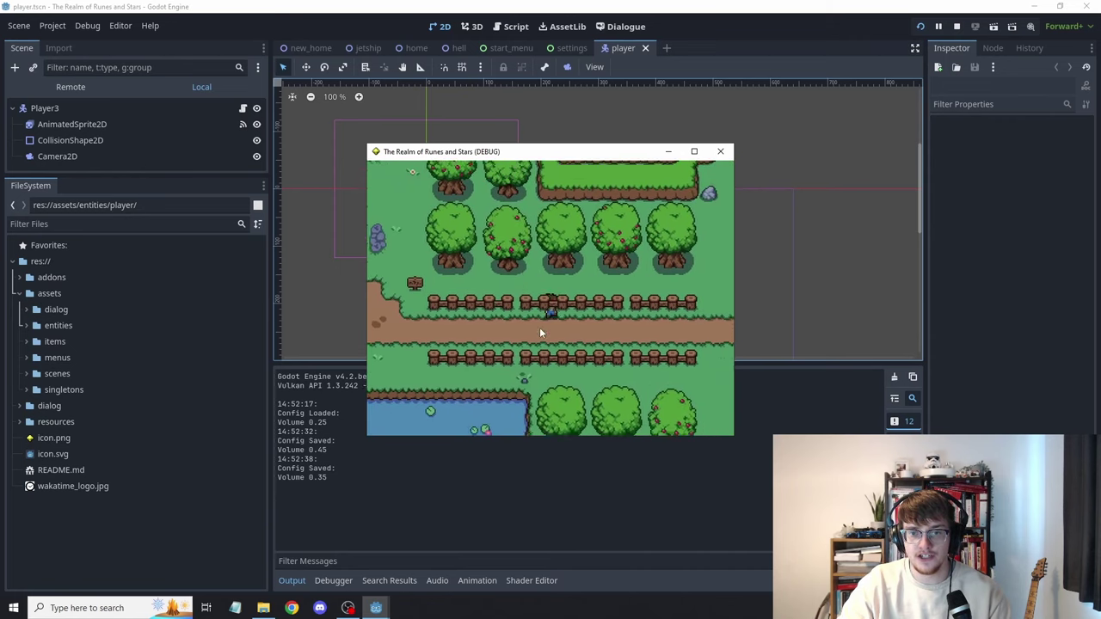
key(Right)
key(Up)
key(Up)
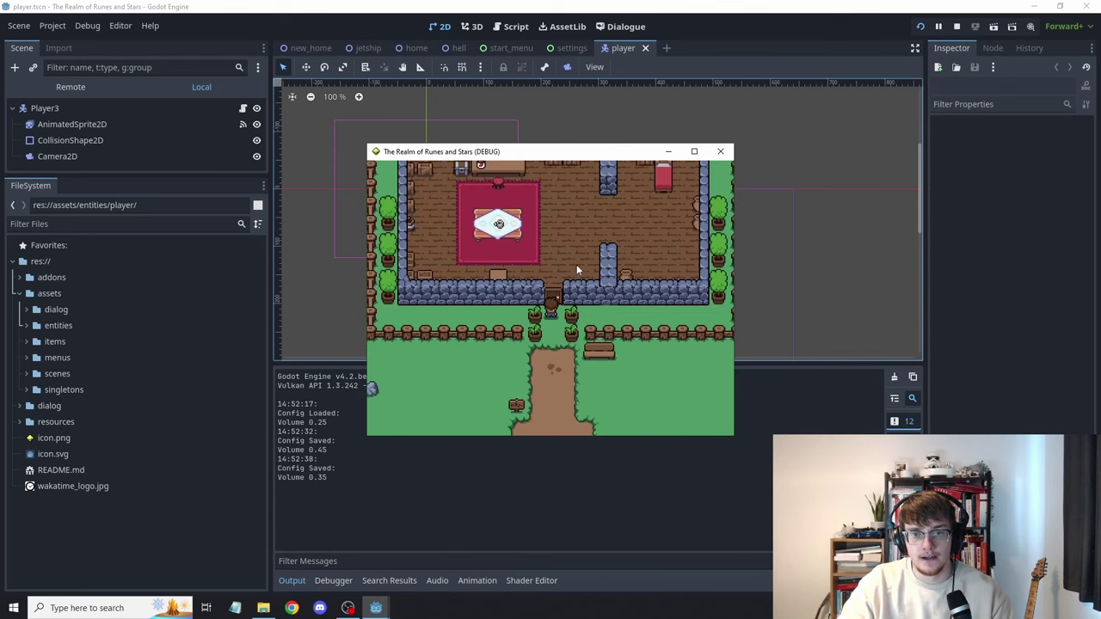
key(Down)
key(Left)
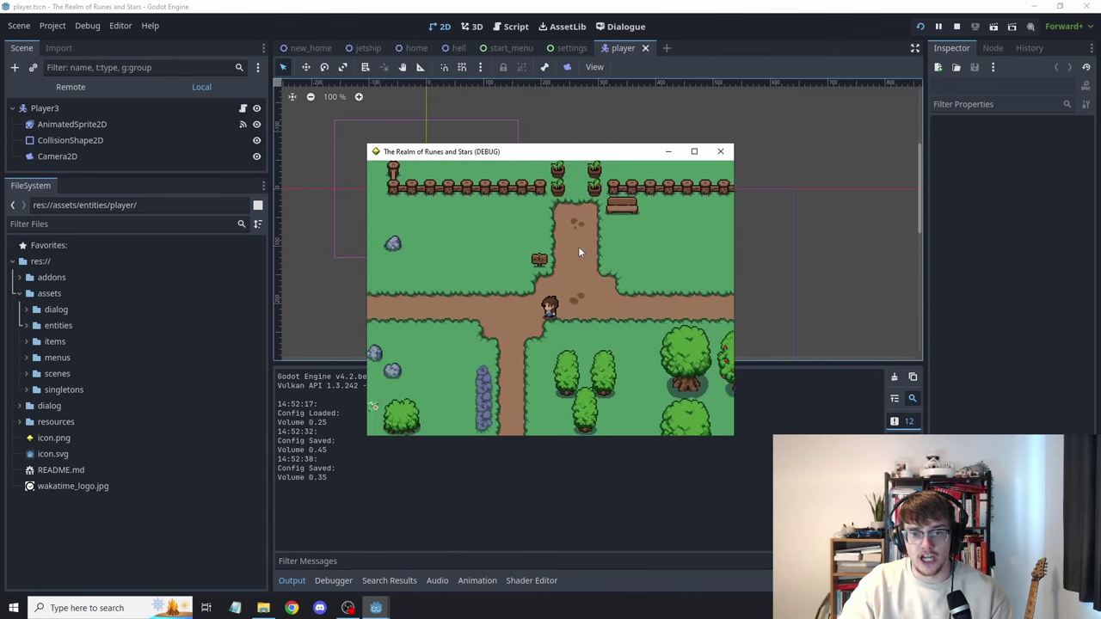
key(Down)
key(Right)
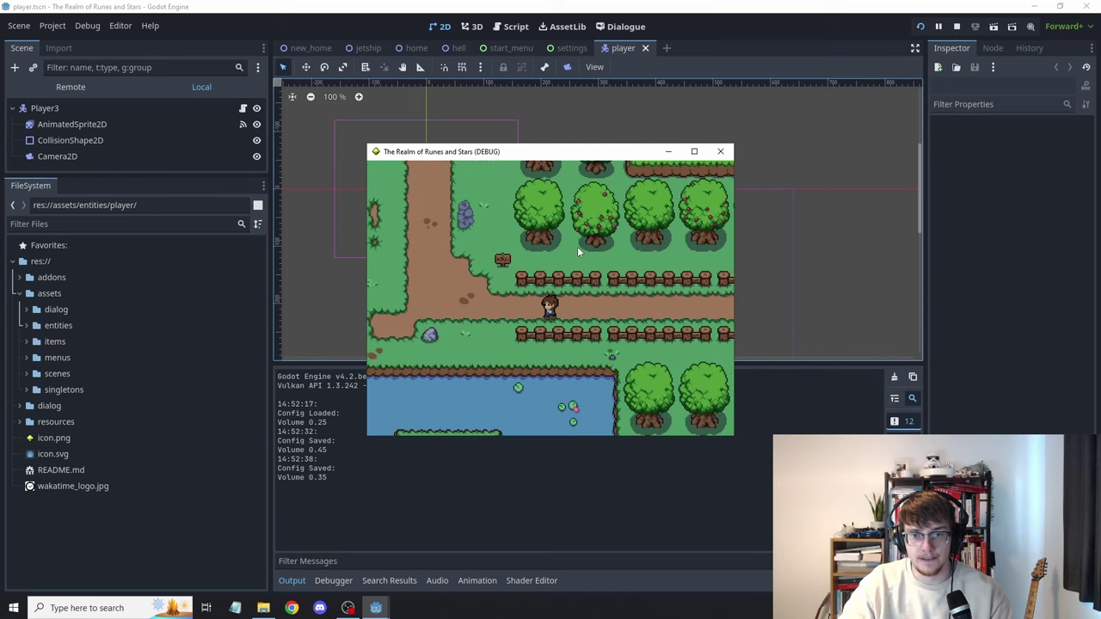
key(Left)
key(Up)
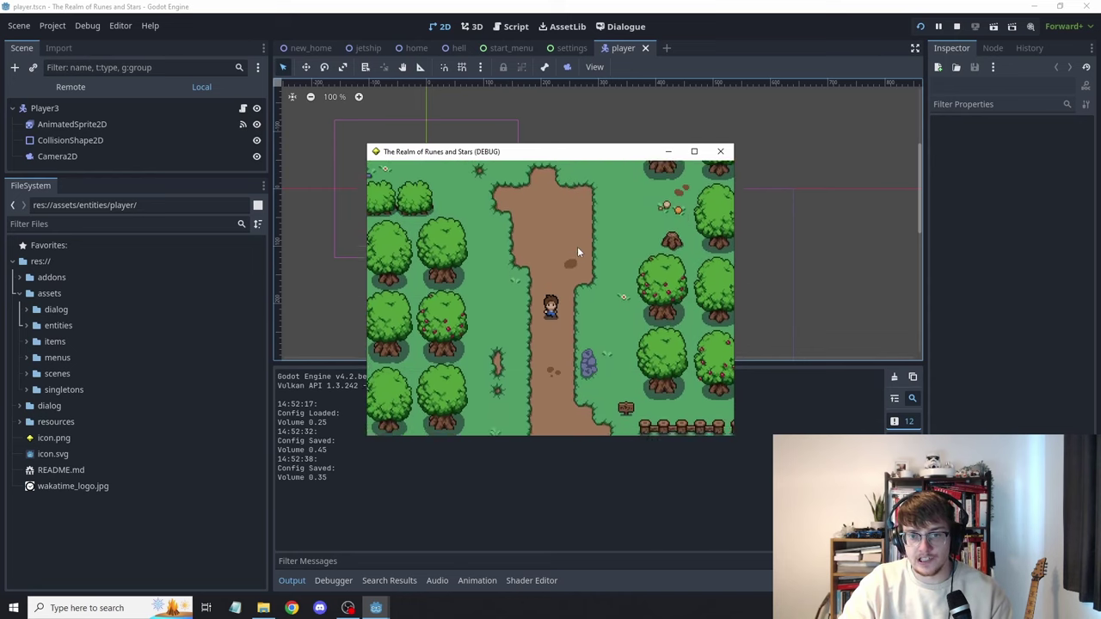
key(Down)
key(Right)
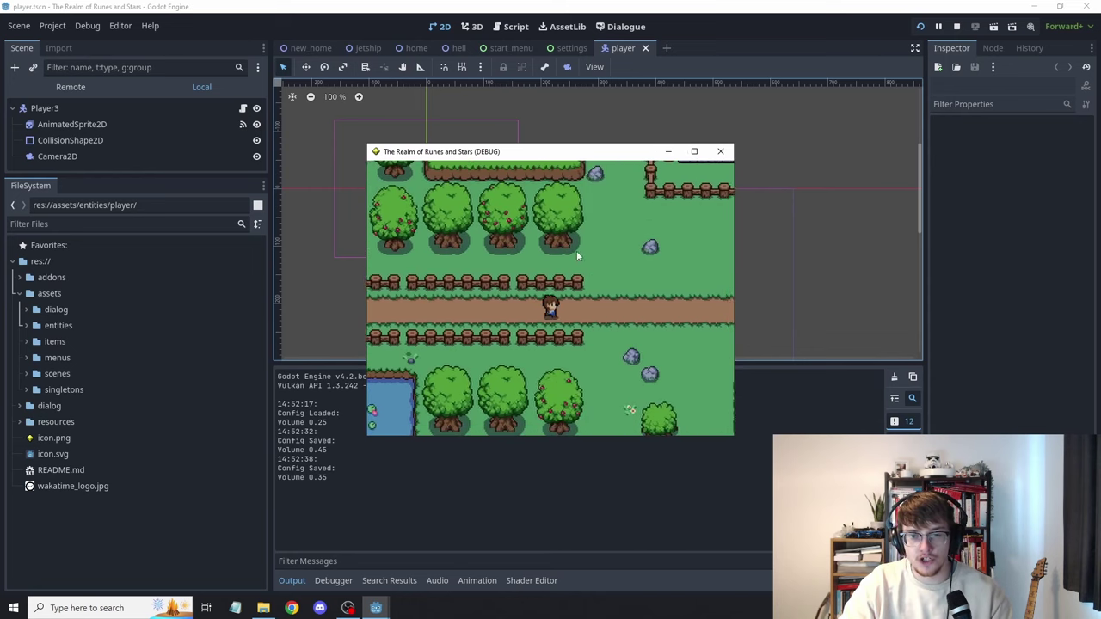
key(Right)
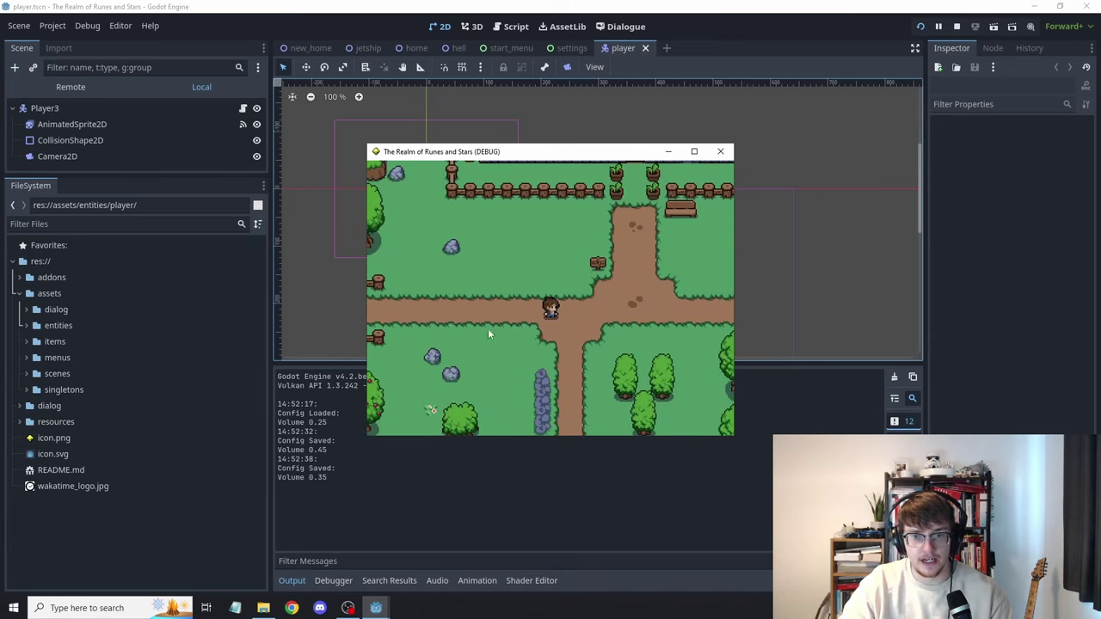
key(Right)
key(Up)
key(Down)
key(Up)
key(Up)
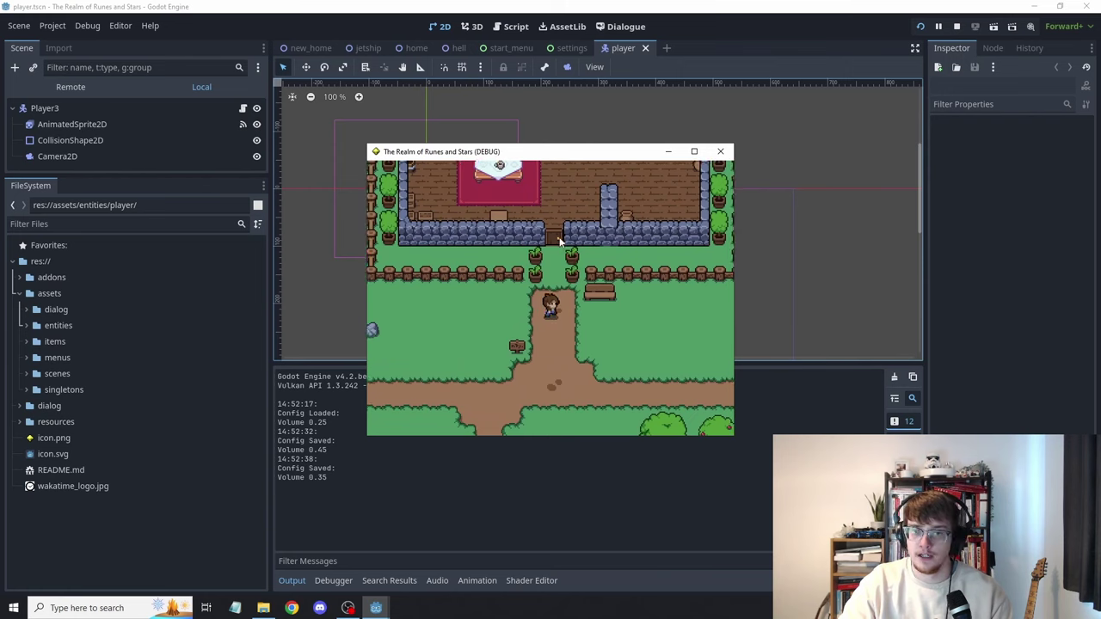
key(Down)
Walk the character through the market square, to the pond and among the trees
key(Down)
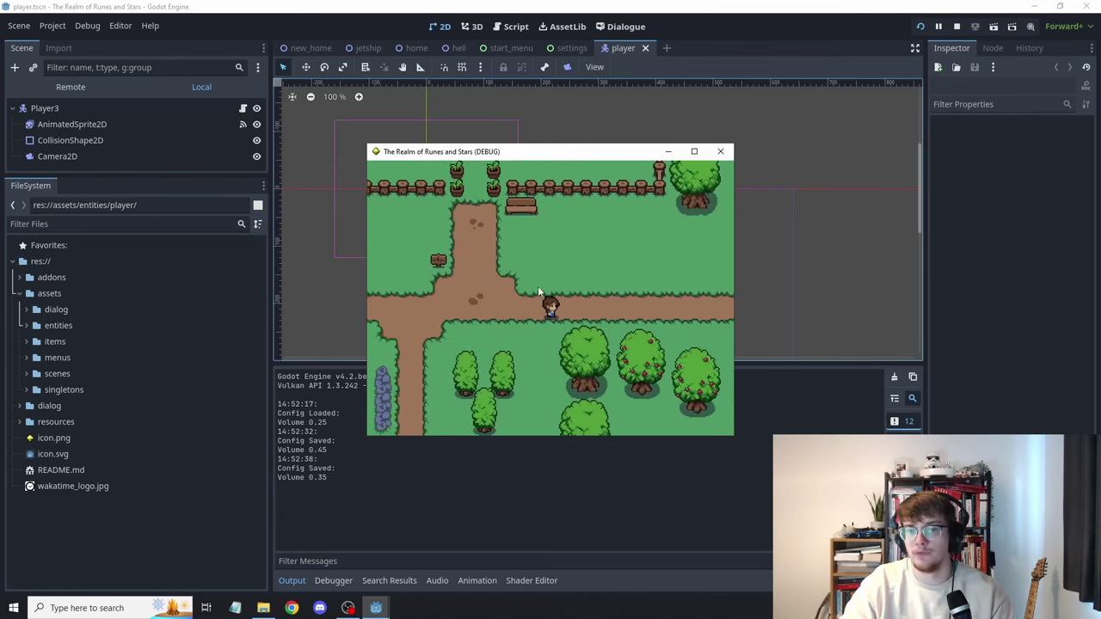
key(Right)
key(Down)
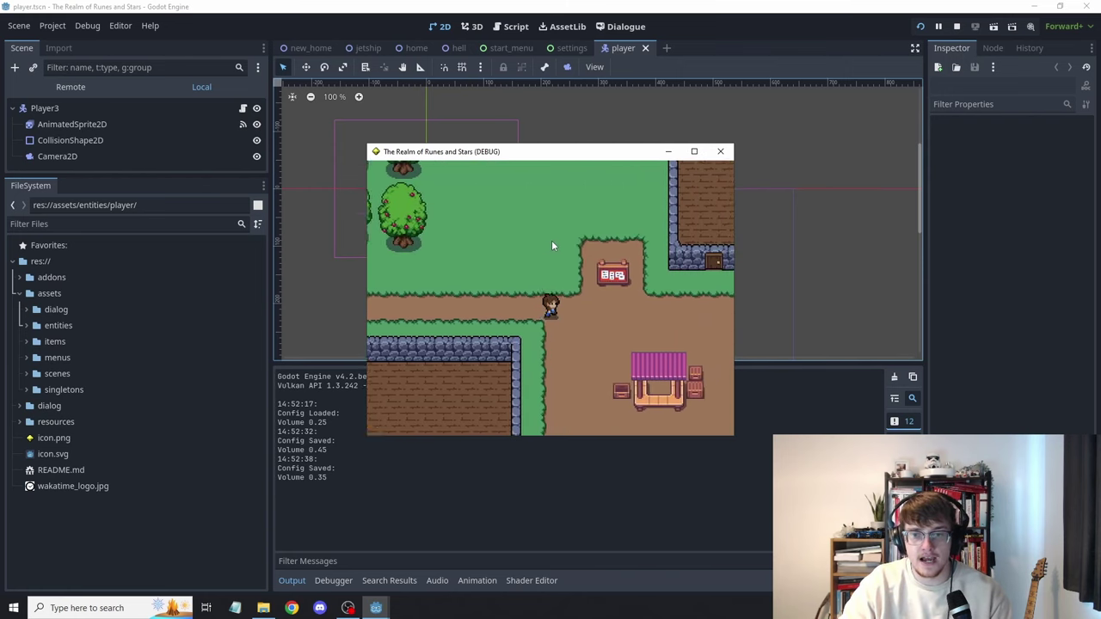
key(Right)
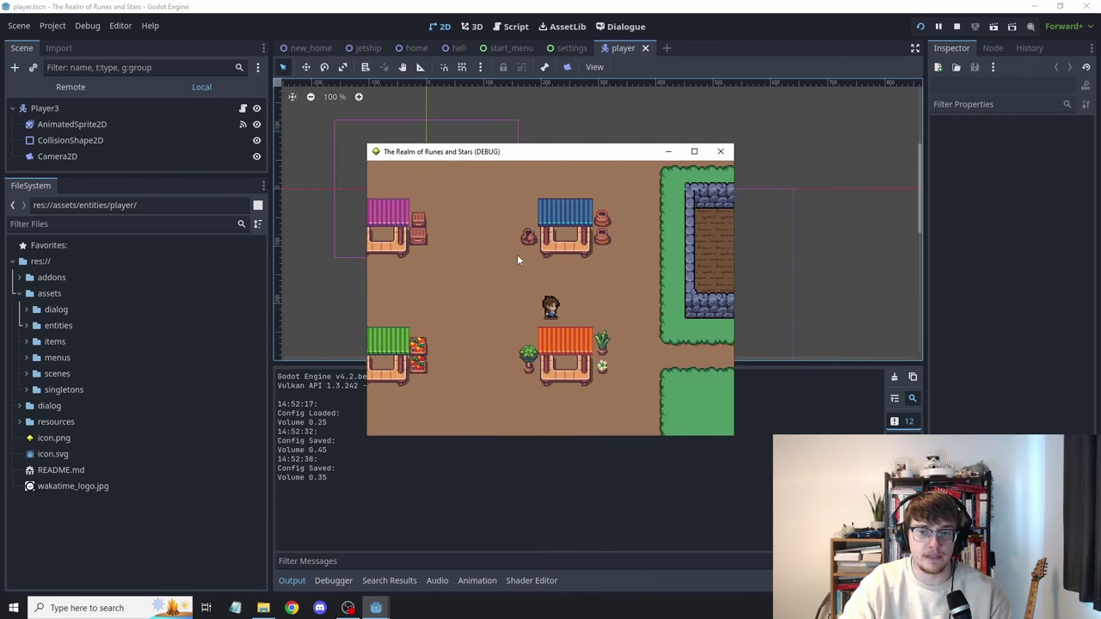
key(Up)
key(Left)
key(Left)
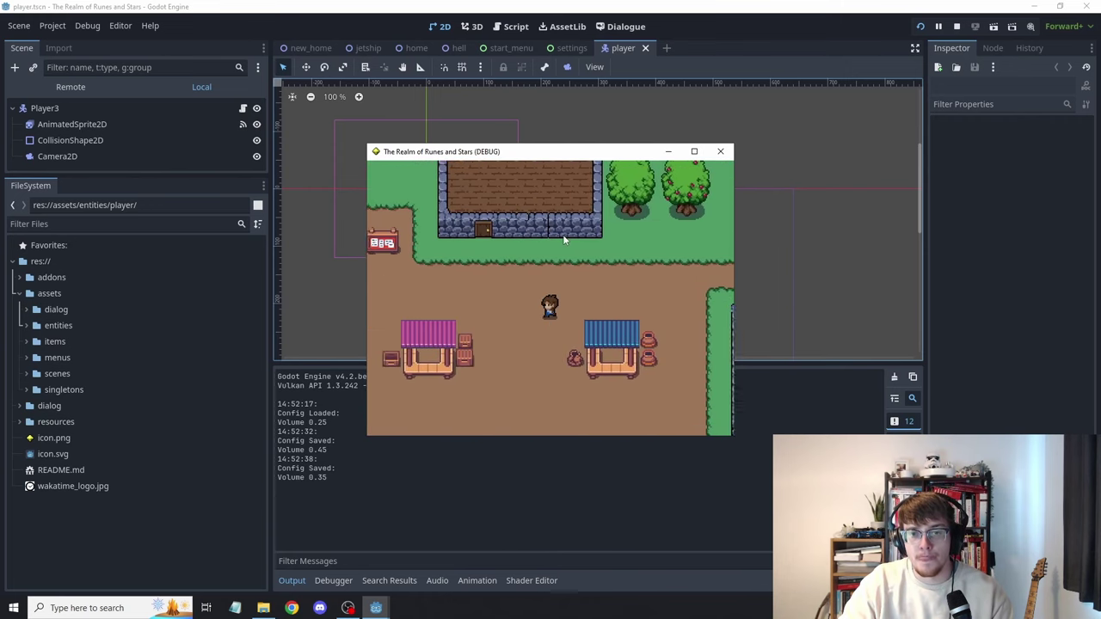
key(Up)
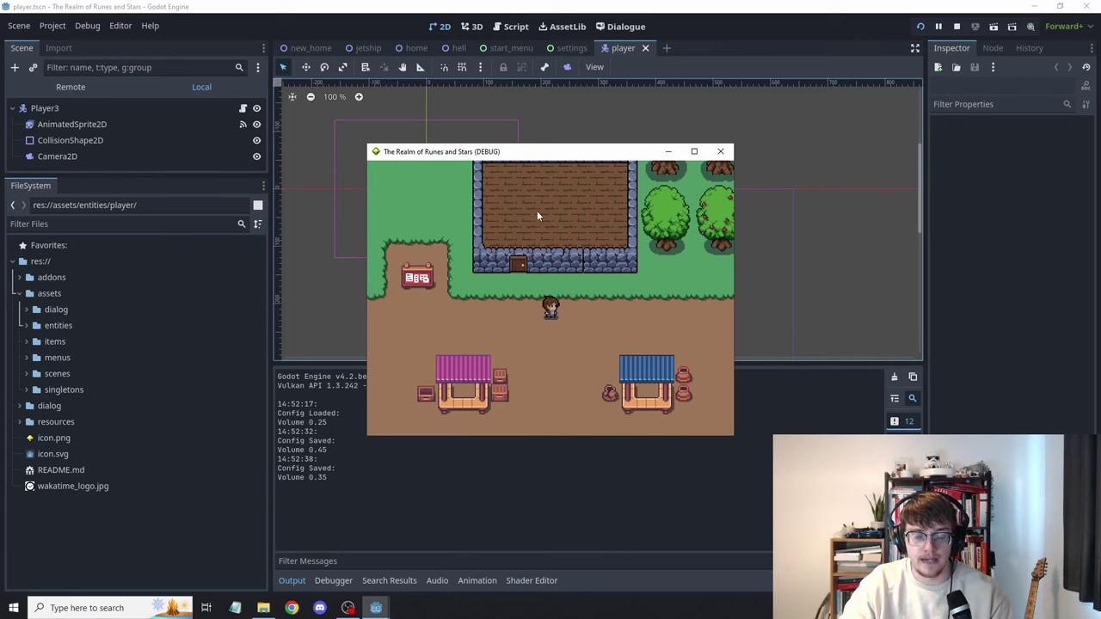
key(Down)
key(Right)
key(Right)
key(Down)
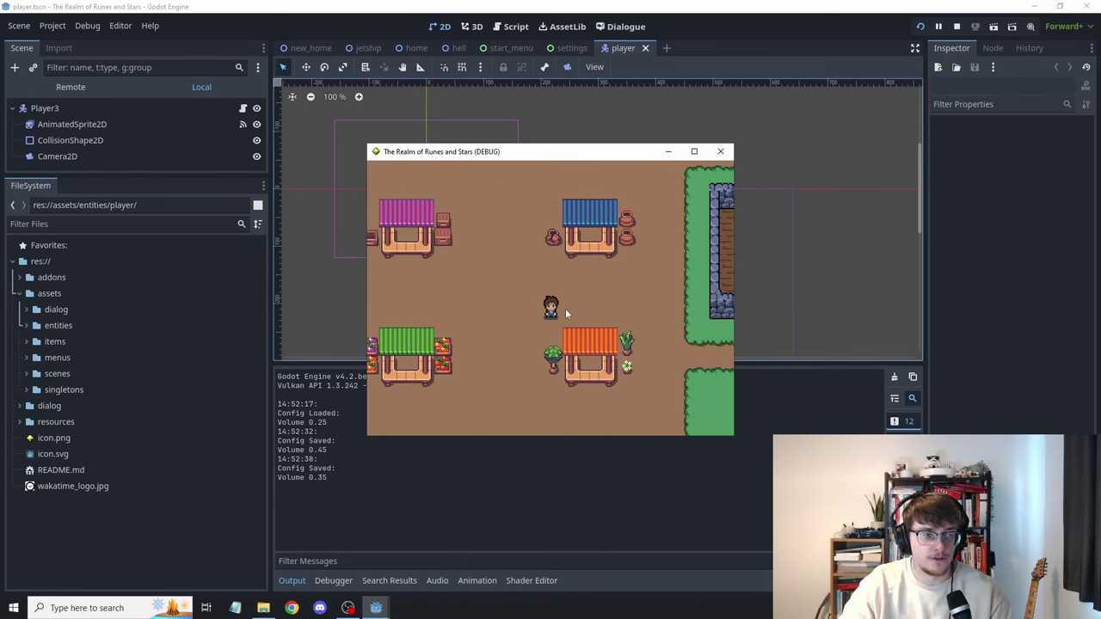
key(Left)
key(Down)
key(Down)
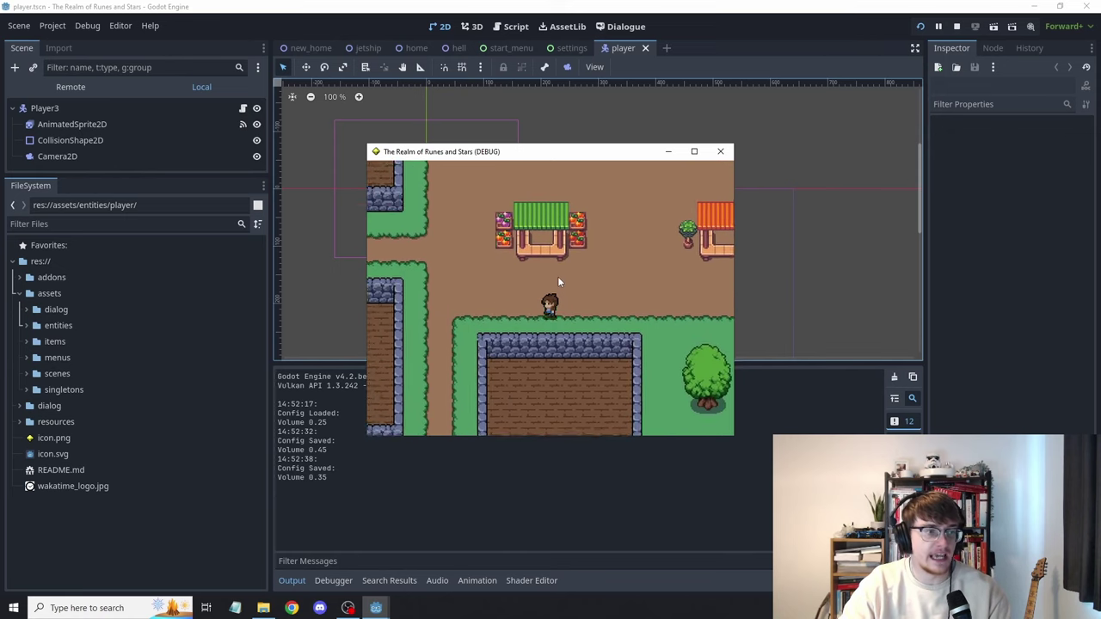
key(Right)
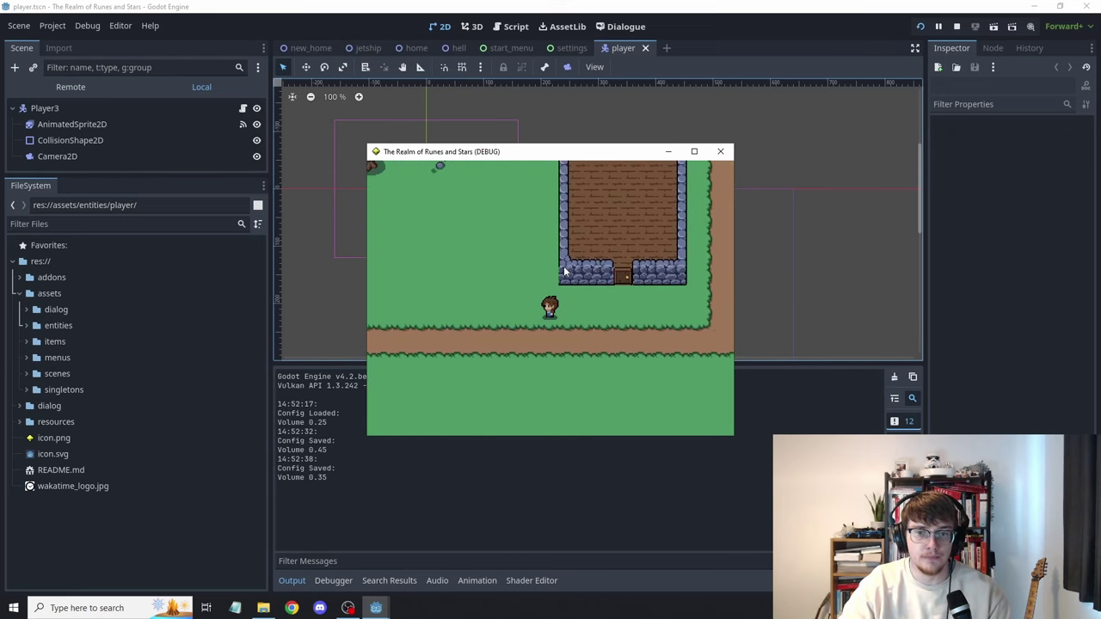
key(Left)
key(Up)
key(Up)
key(Left)
key(Right)
key(Down)
key(Left)
key(Up)
key(Up)
key(Left)
key(Right)
key(Up)
key(Left)
key(Right)
key(Up)
key(Down)
key(Right)
key(Down)
key(Right)
key(Down)
key(Right)
key(Right)
key(Up)
key(Right)
key(Up)
key(Up)
key(Right)
key(Right)
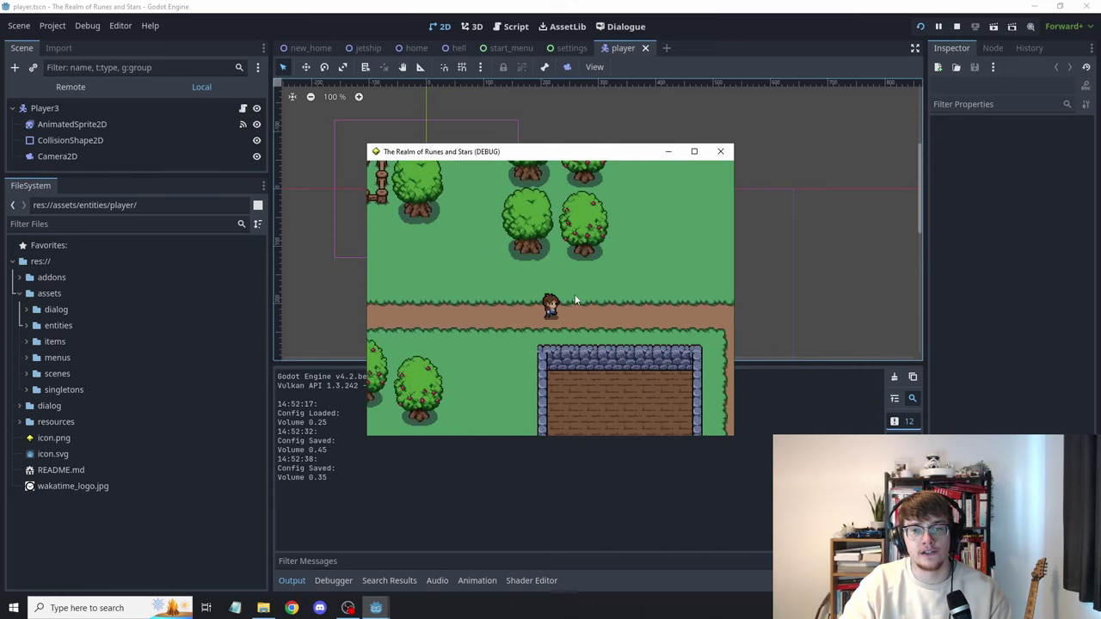
key(Down)
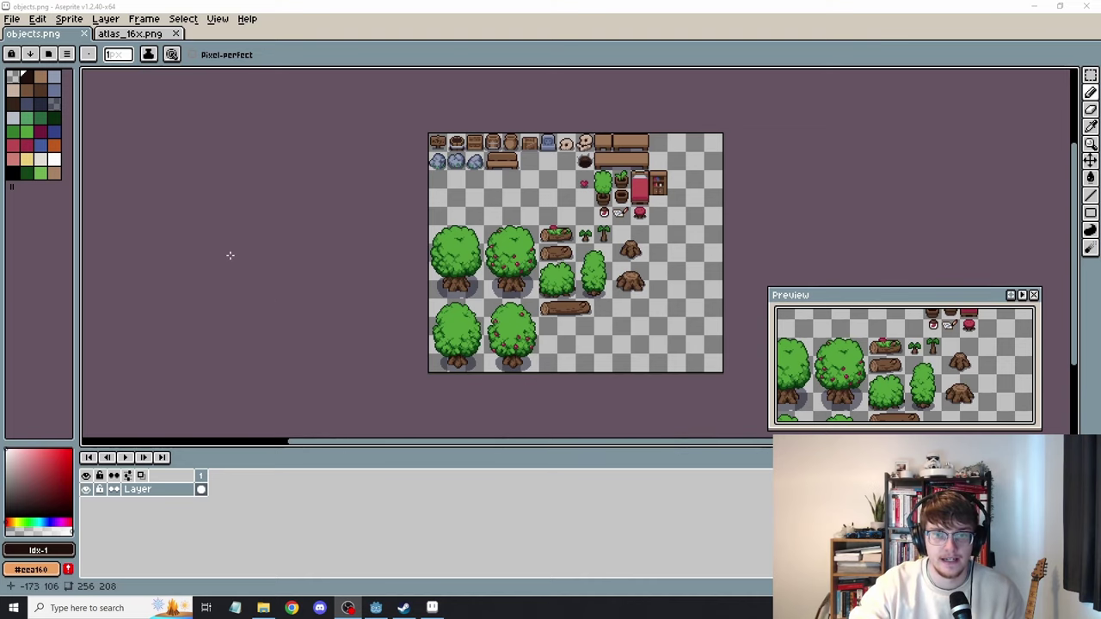
Browse the atlas_16x.png sheet and close its floating preview
click(127, 34)
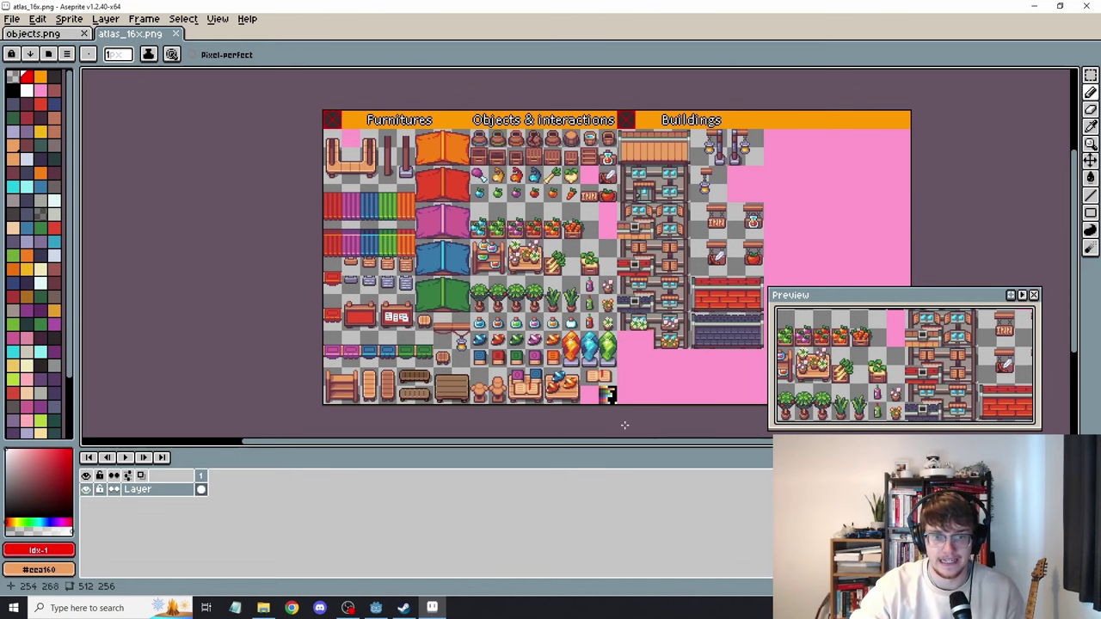
scroll(265, 359, down, 1)
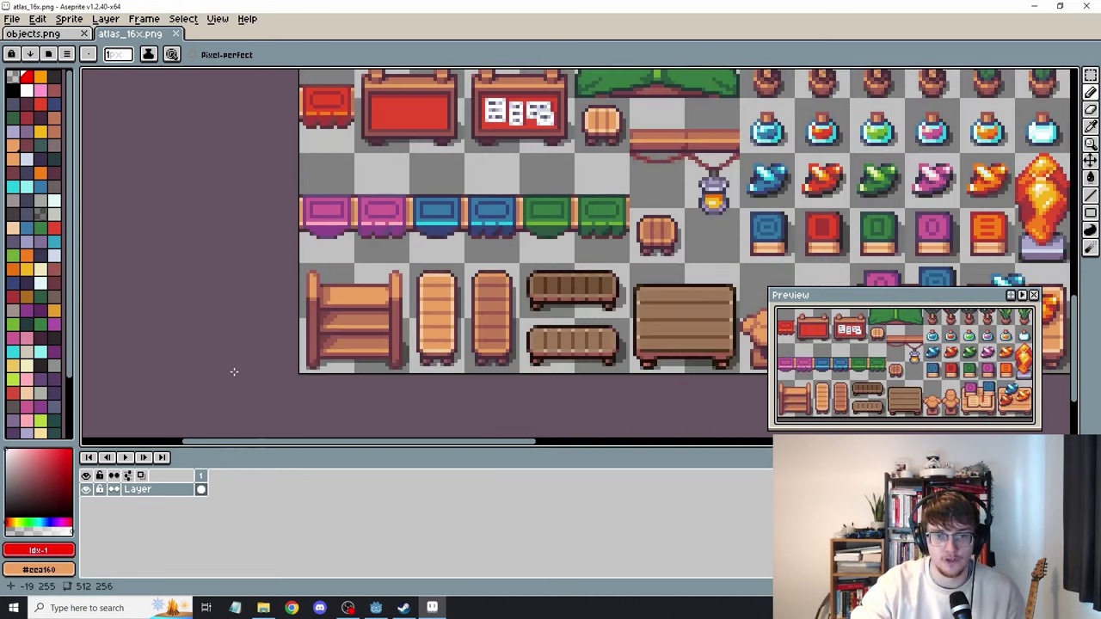
scroll(542, 408, right, 2)
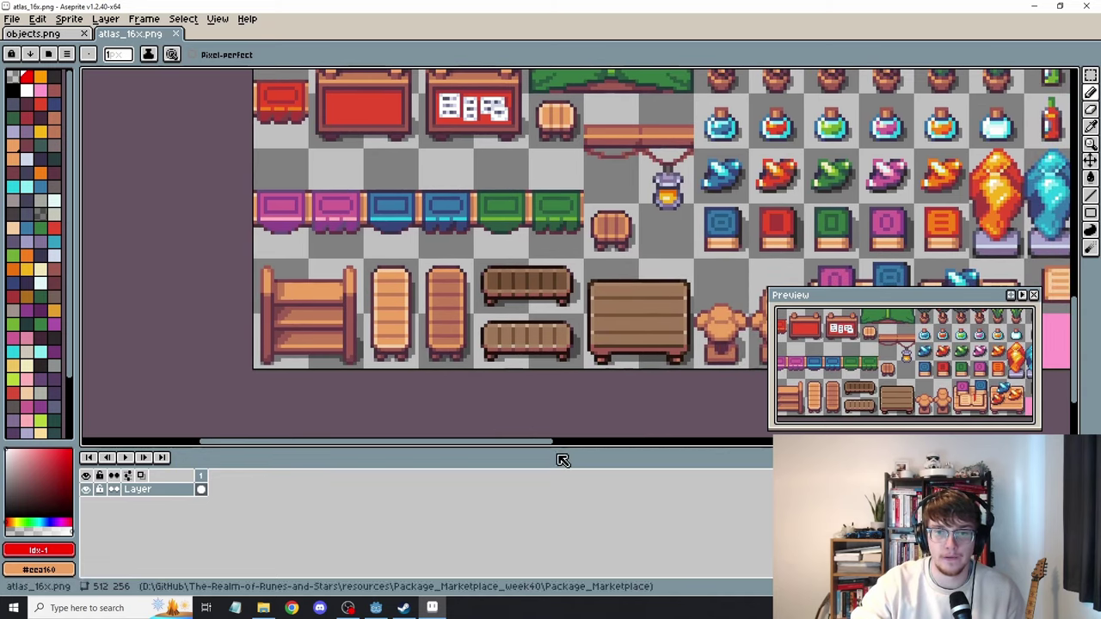
drag(984, 301, 993, 394)
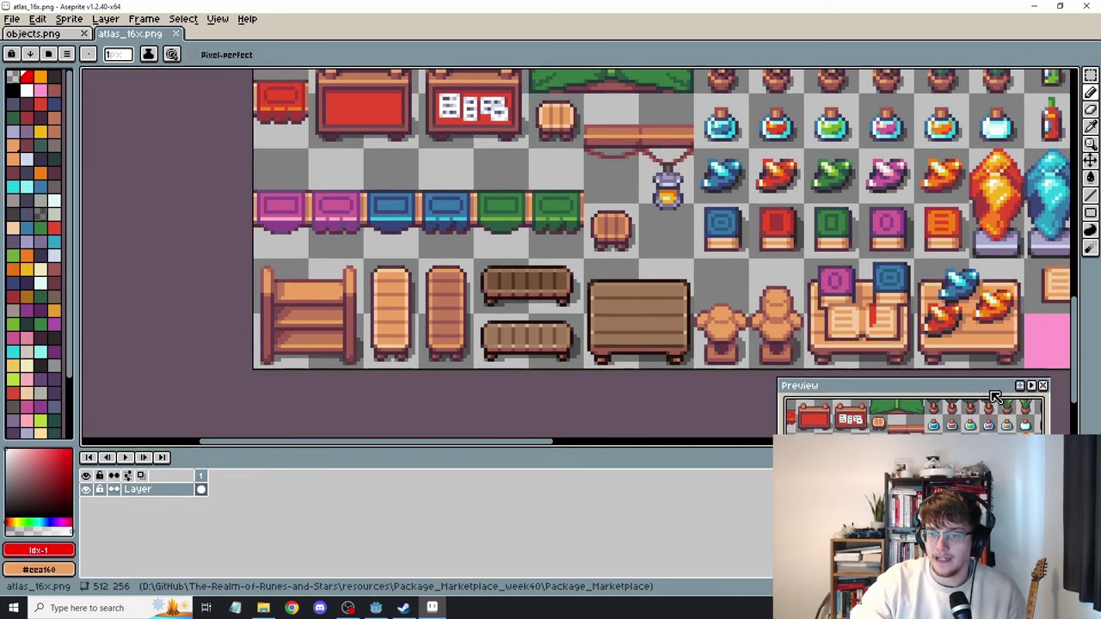
click(1042, 388)
Return to objects.png and pan across its top rows of objects and tree sprites
key(ctrl+Tab)
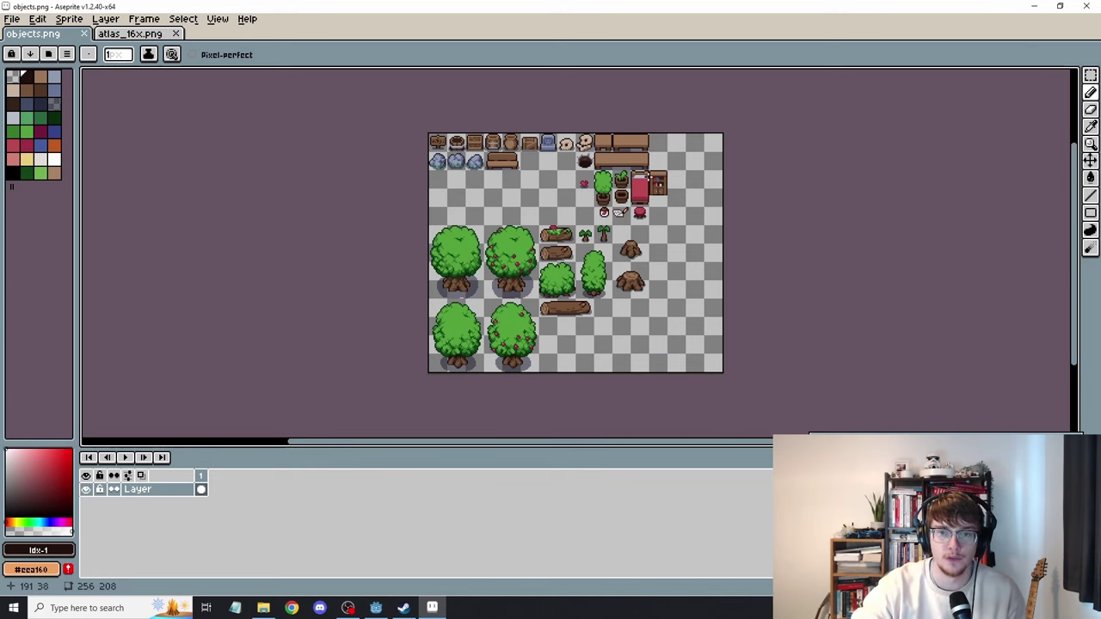
scroll(593, 245, up, 2)
middle_drag(488, 167, 479, 271)
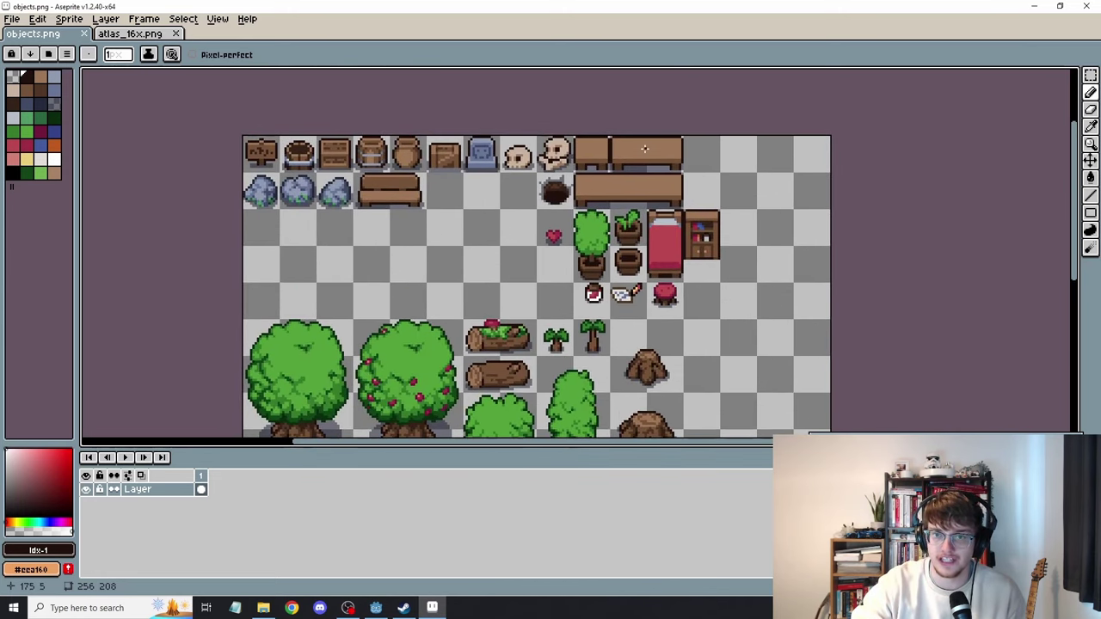
scroll(628, 174, up, 2)
middle_drag(307, 229, 479, 228)
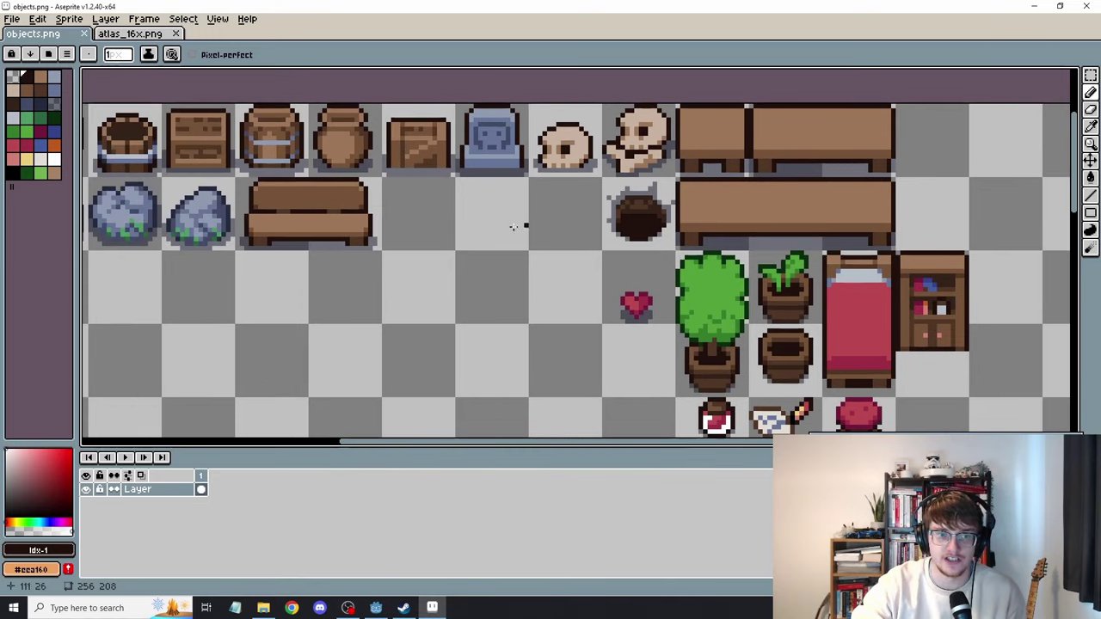
scroll(507, 258, down, 2)
middle_drag(463, 346, 484, 270)
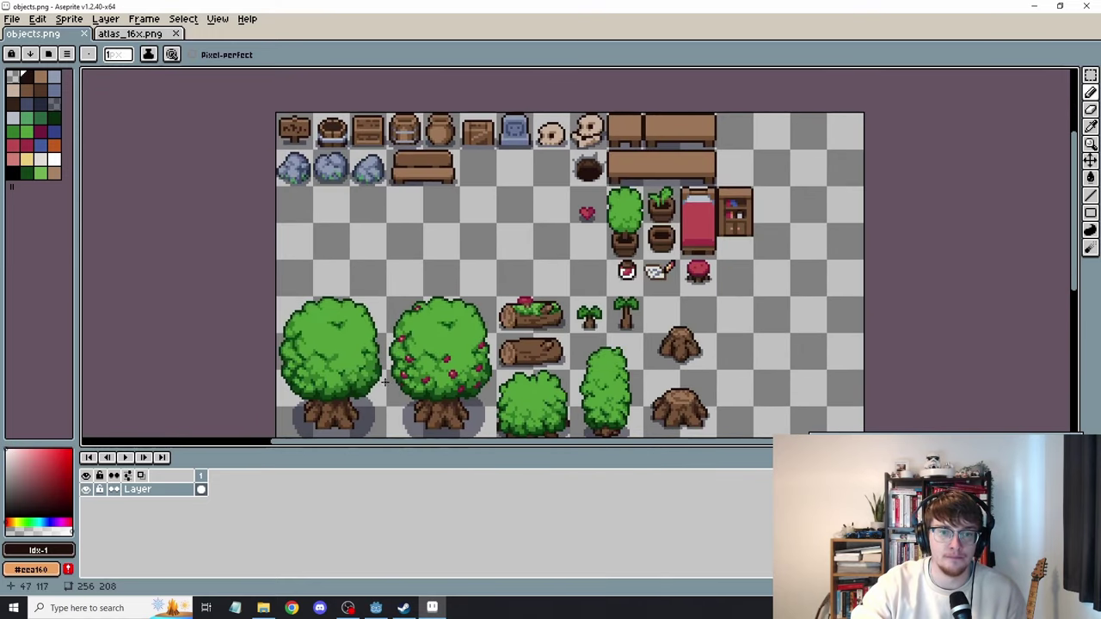
middle_drag(513, 352, 518, 323)
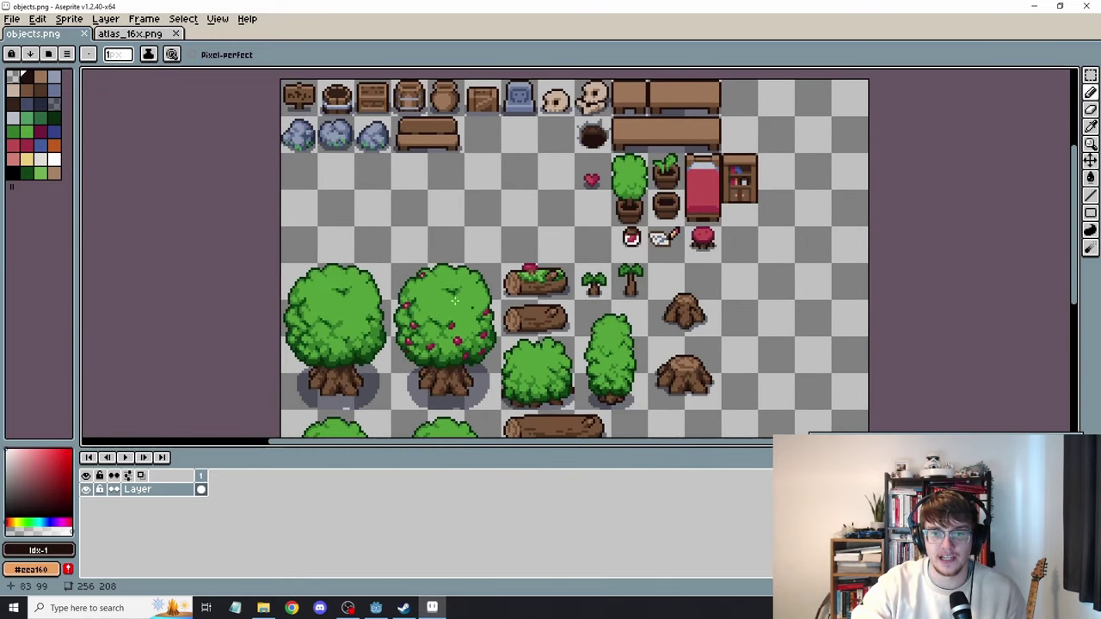
Zoom into the atlas_16x.png sheet and pan across its potions, crystals, benches and table
click(129, 34)
scroll(479, 215, down, 4)
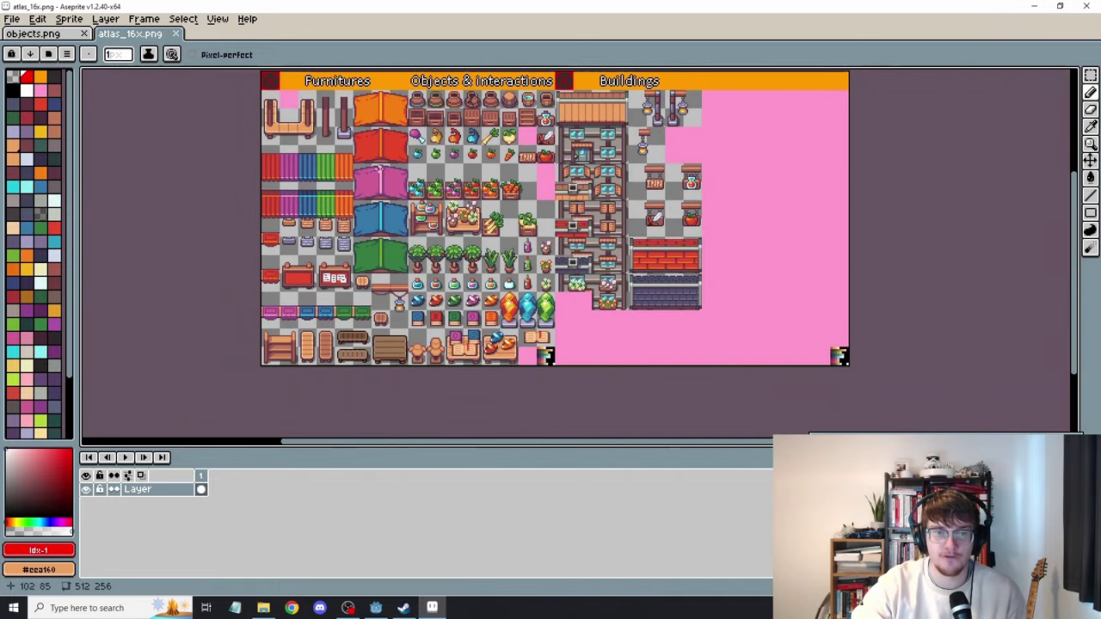
middle_drag(378, 170, 435, 224)
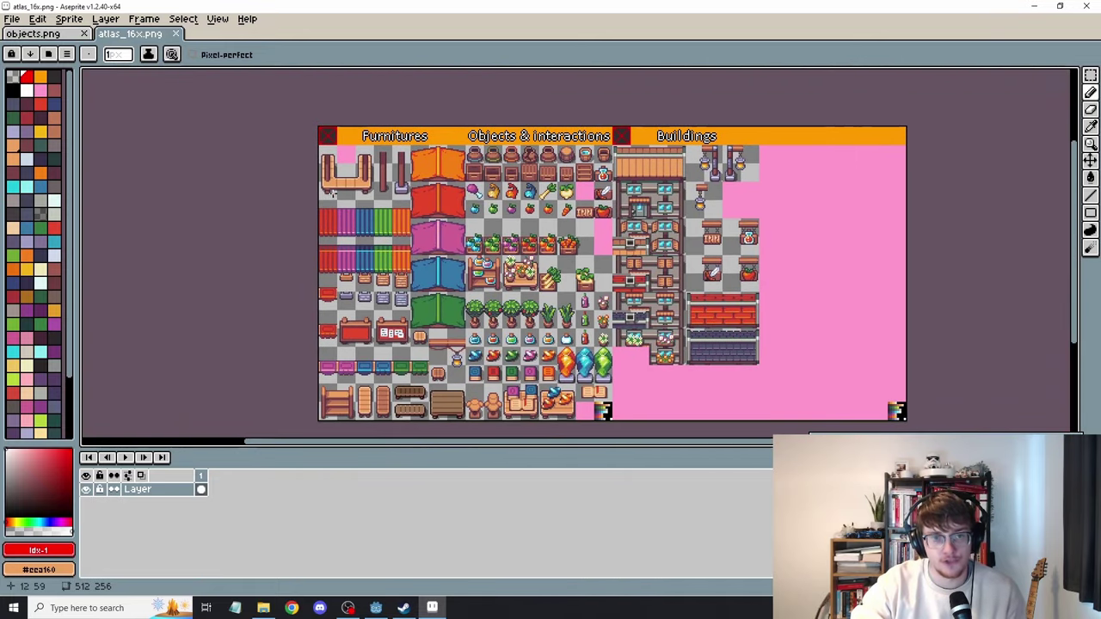
middle_drag(351, 229, 368, 210)
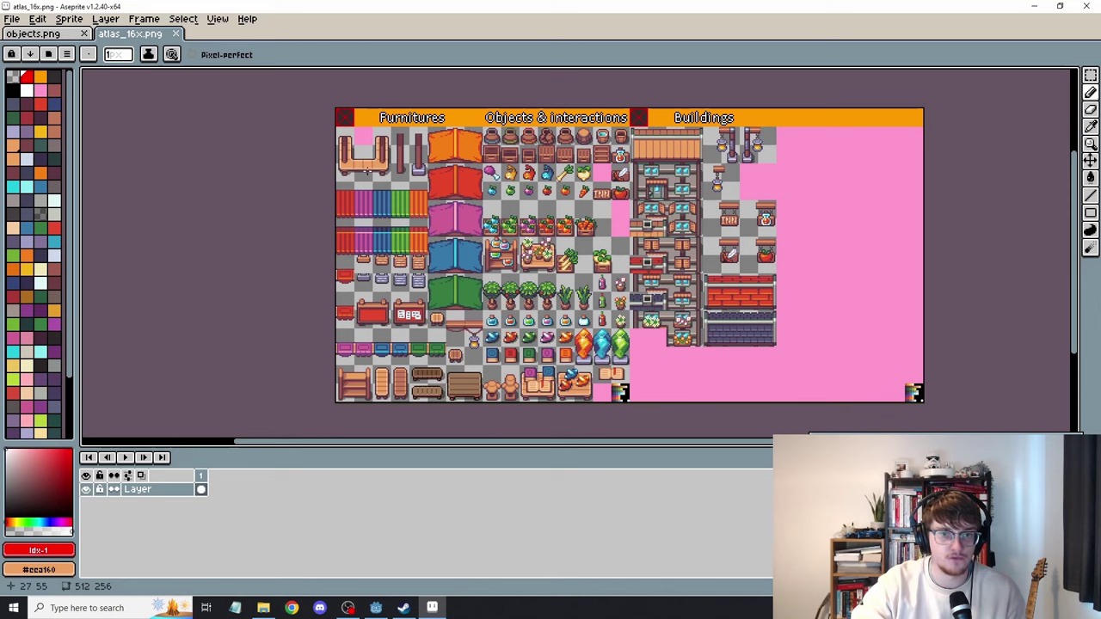
scroll(565, 292, up, 2)
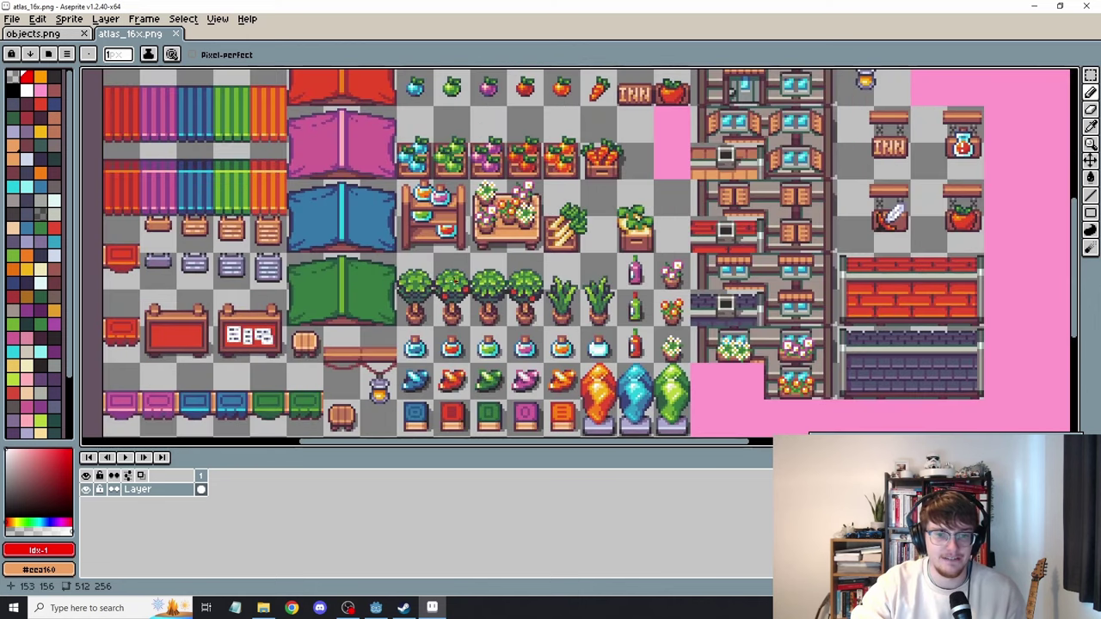
middle_drag(358, 317, 470, 180)
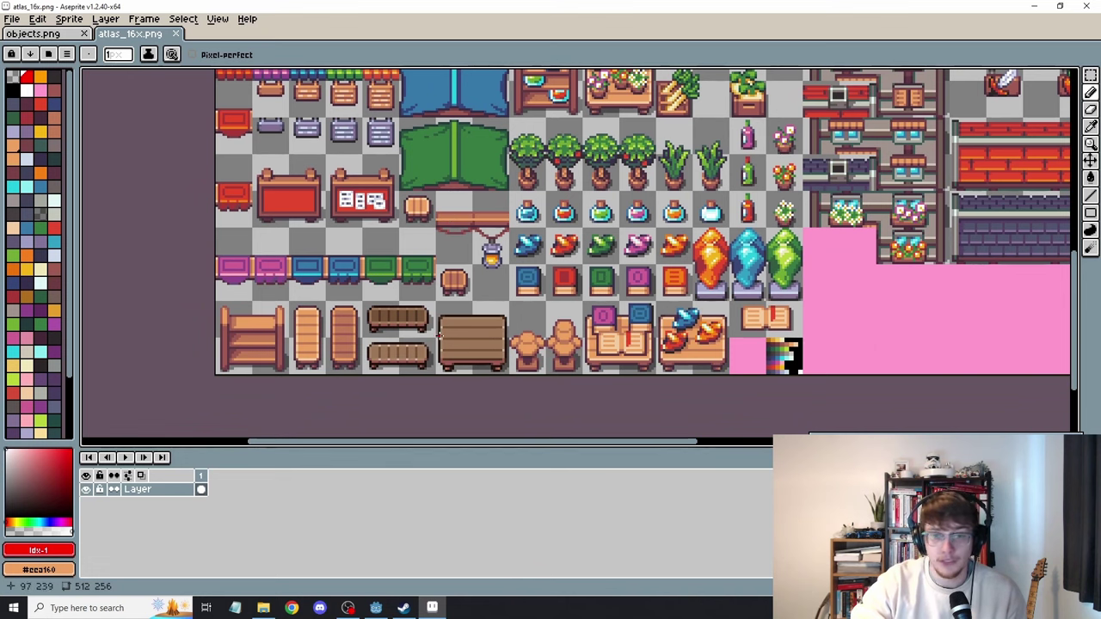
scroll(441, 335, up, 3)
middle_drag(373, 340, 467, 289)
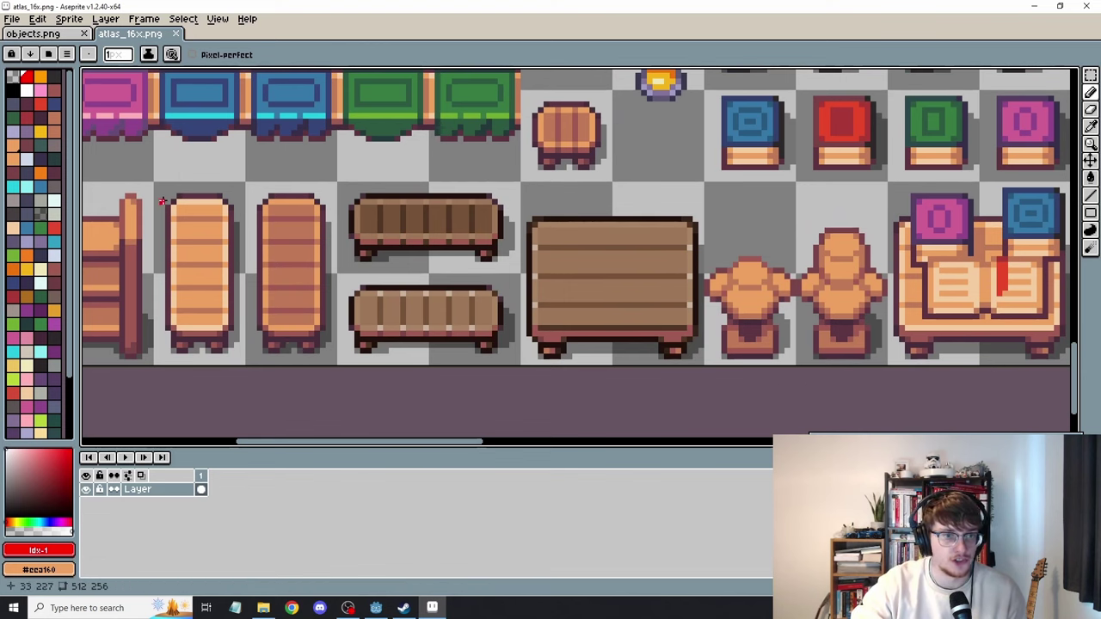
Glance over objects.png, then return to atlas_16x.png to view its benches, shelves and cushions
click(35, 33)
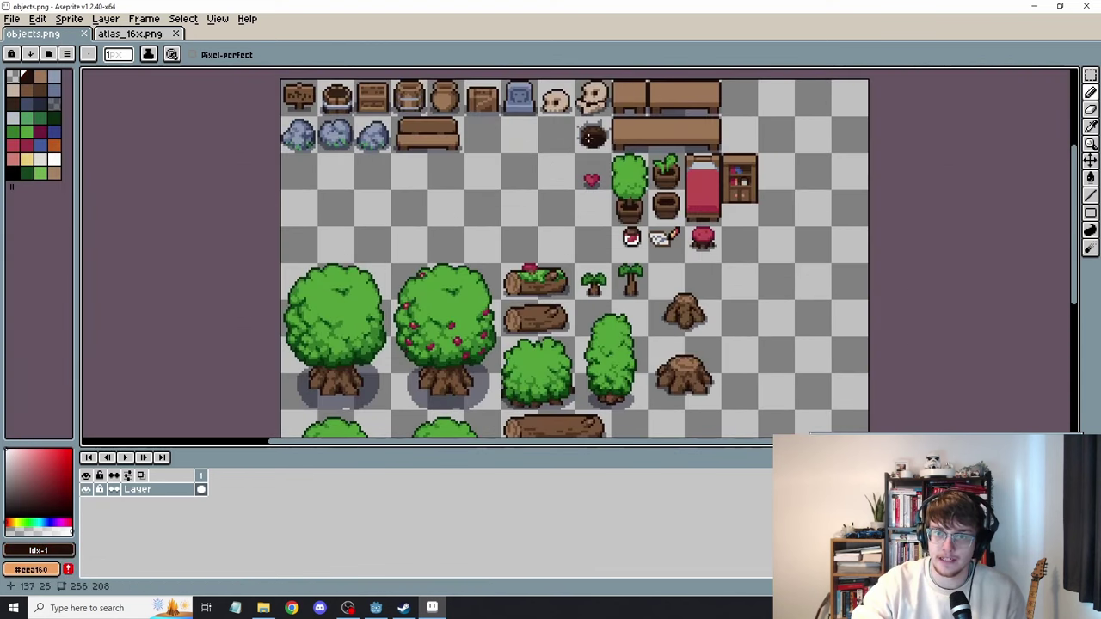
middle_drag(567, 142, 529, 205)
click(129, 33)
middle_drag(333, 225, 469, 169)
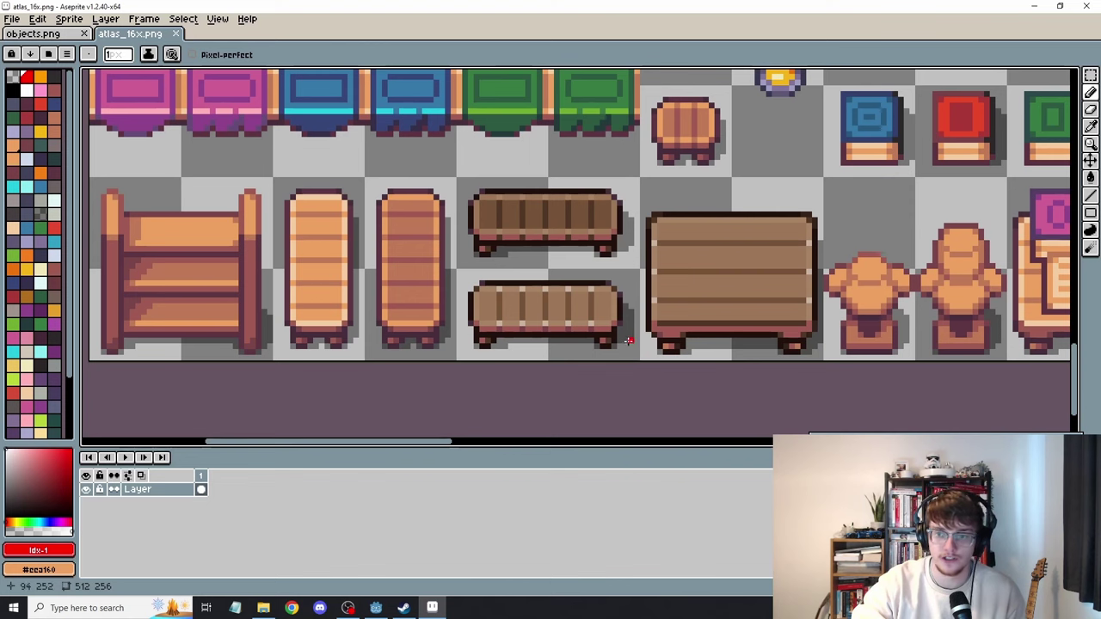
middle_drag(595, 251, 550, 274)
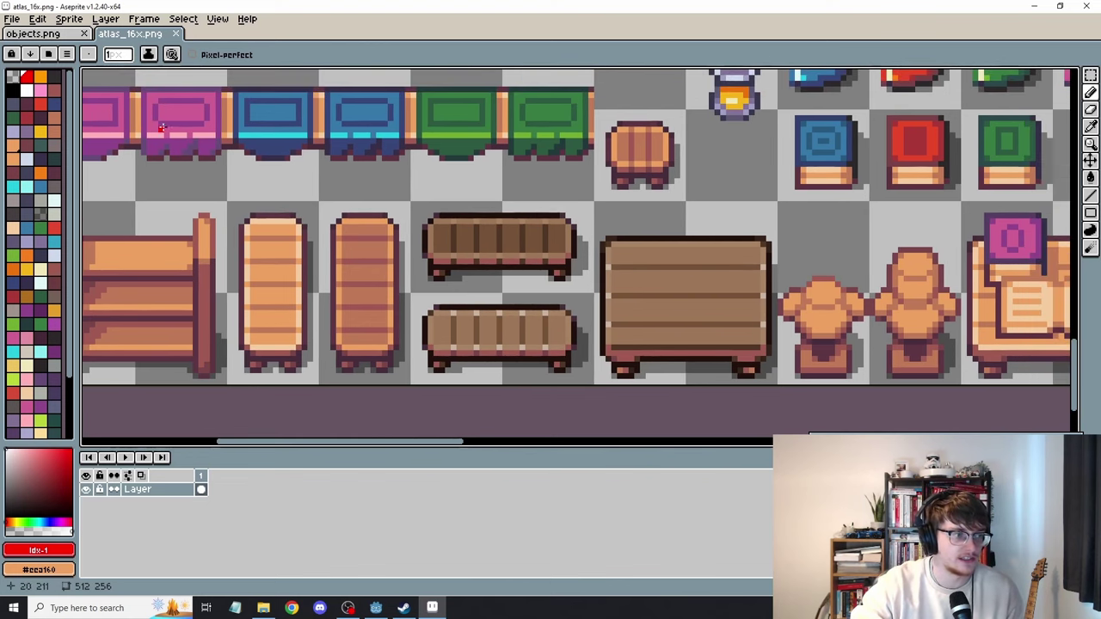
middle_drag(604, 189, 571, 224)
scroll(571, 224, right, 5)
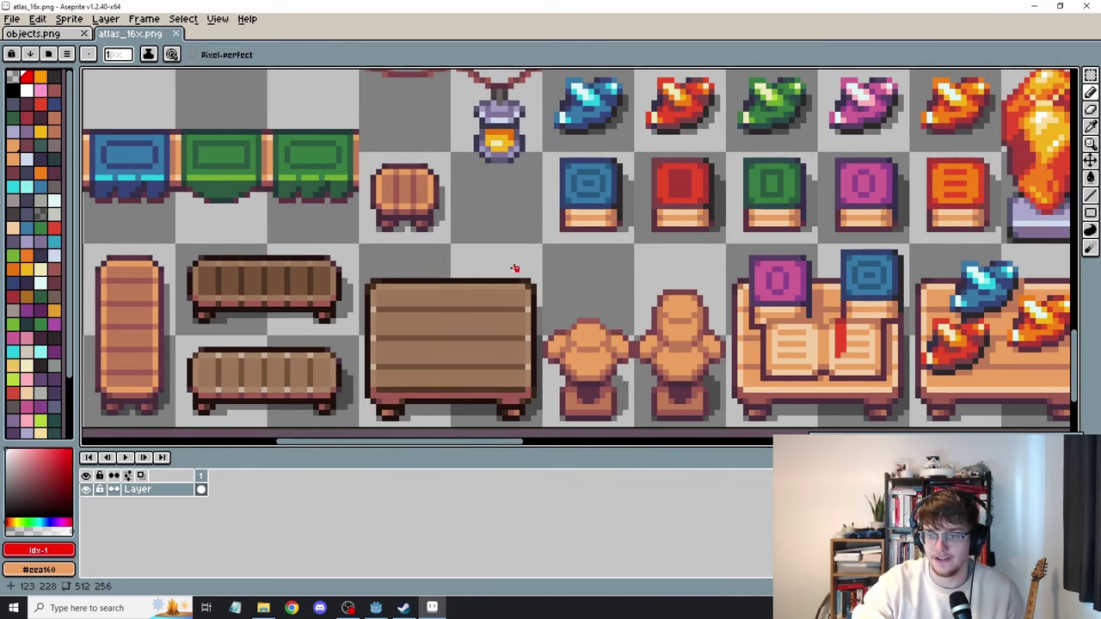
Save the sprite in Aseprite and pan around the new_home TileMap in Godot
key(ctrl+s)
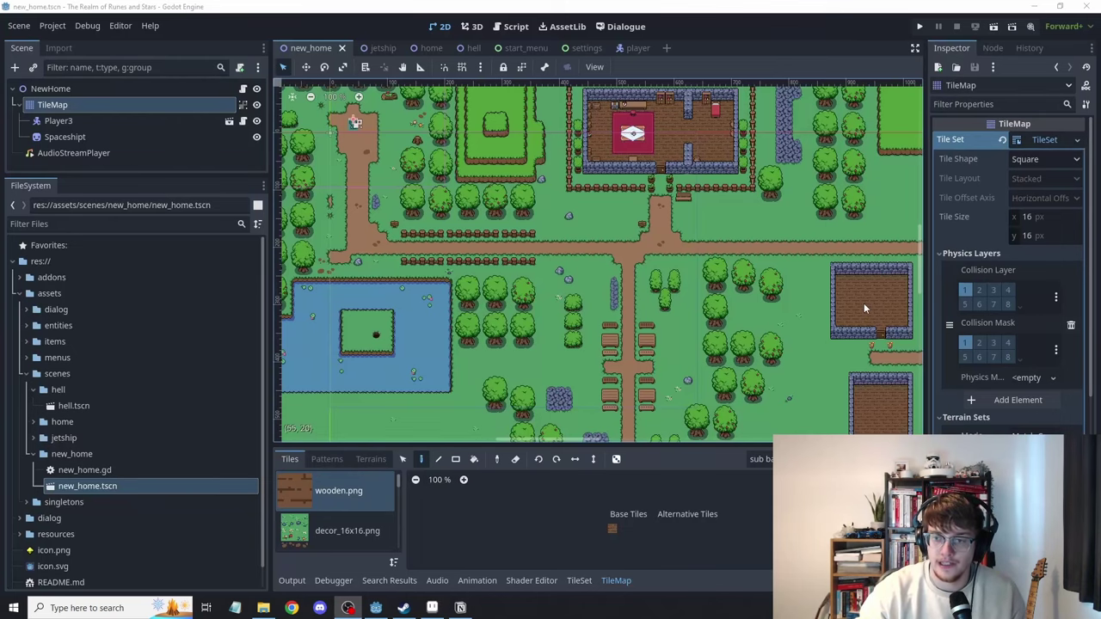
middle_drag(628, 337, 654, 340)
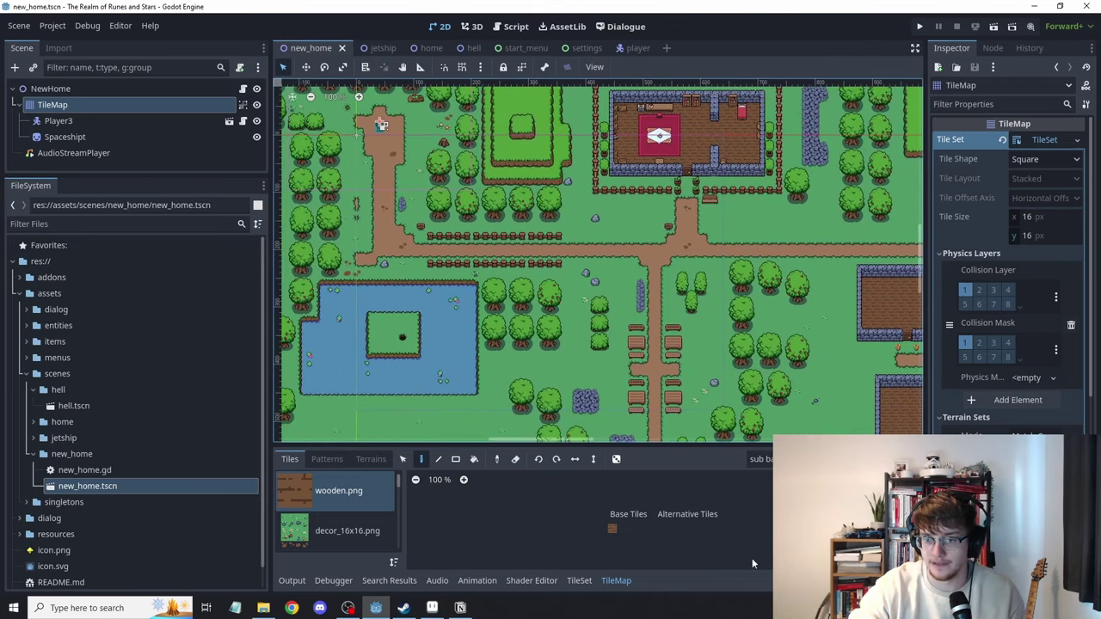
middle_drag(379, 134, 369, 153)
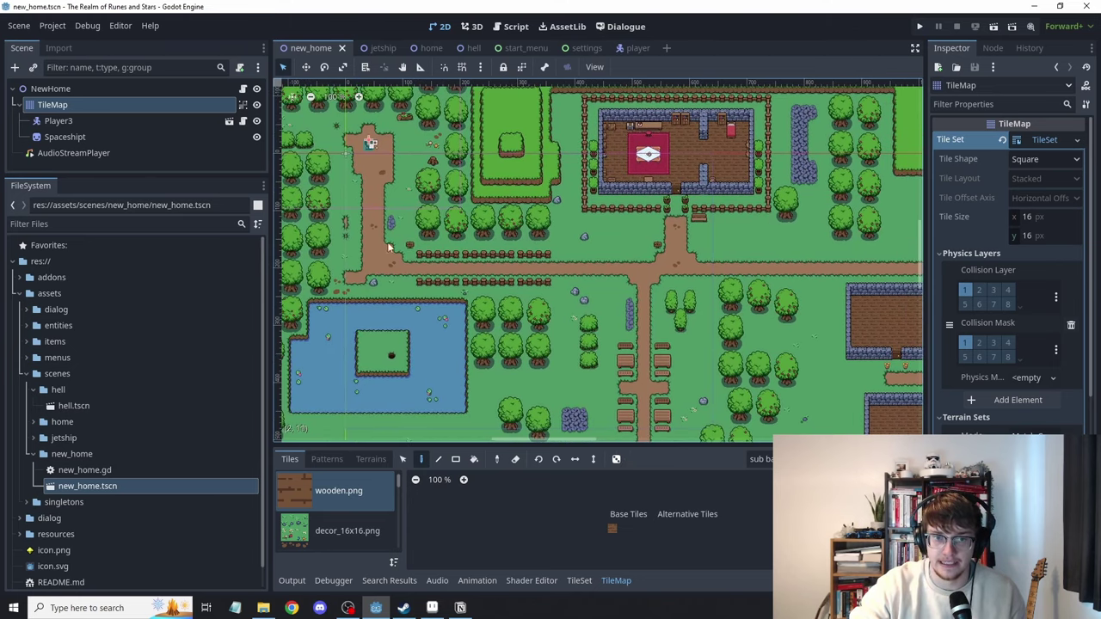
middle_drag(353, 219, 388, 221)
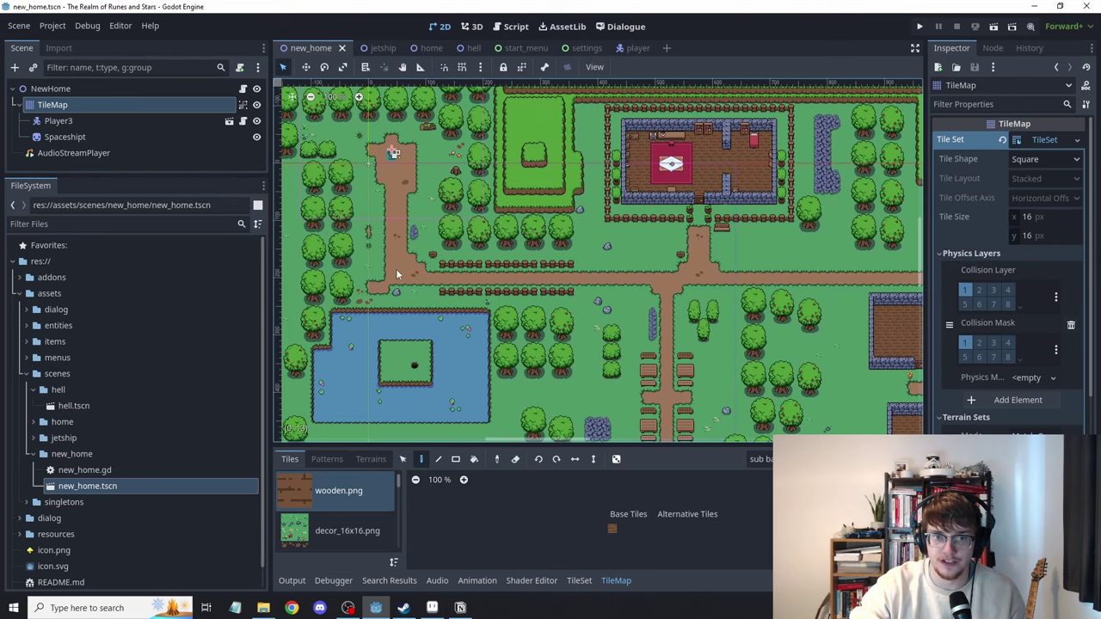
middle_drag(438, 267, 512, 266)
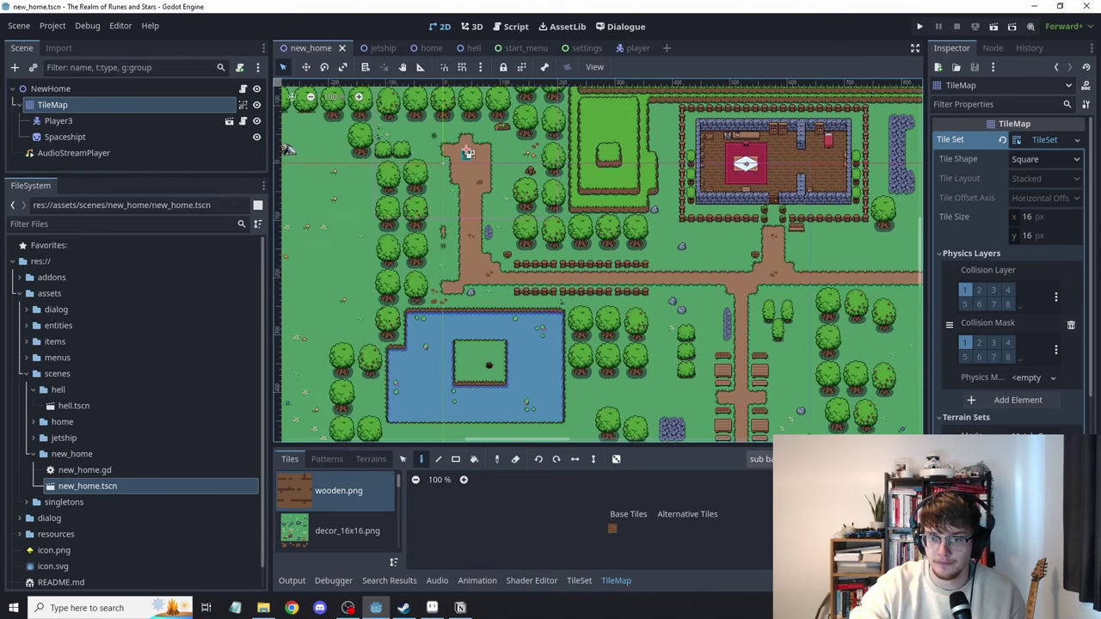
Select the 'base' layer from the TileMap panel's layer dropdown
click(761, 458)
click(762, 508)
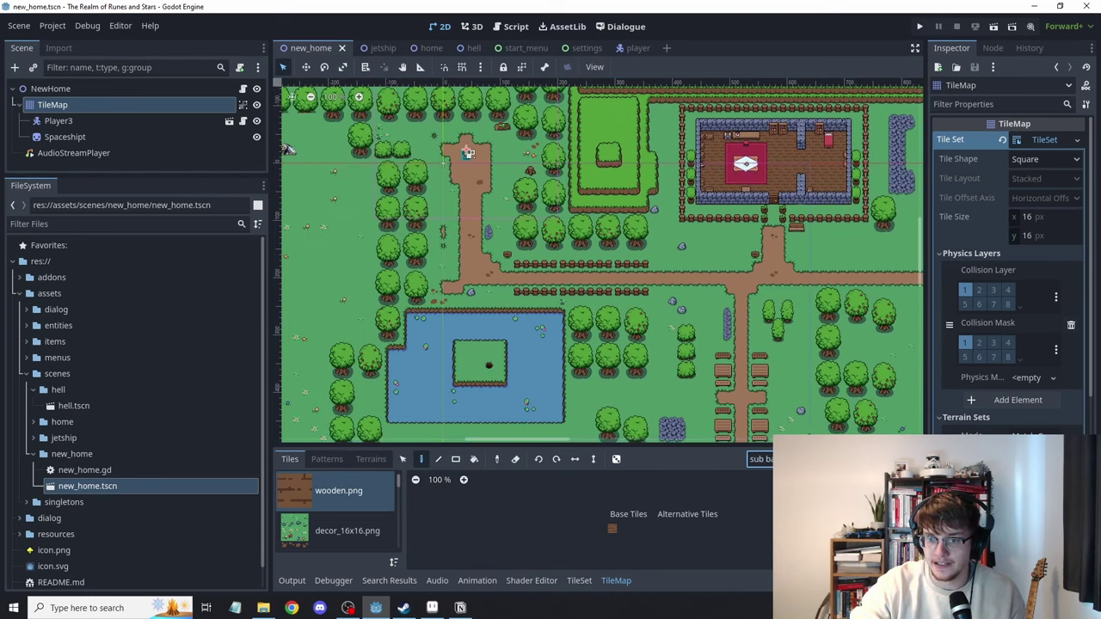
click(760, 458)
click(762, 493)
scroll(493, 254, up, 2)
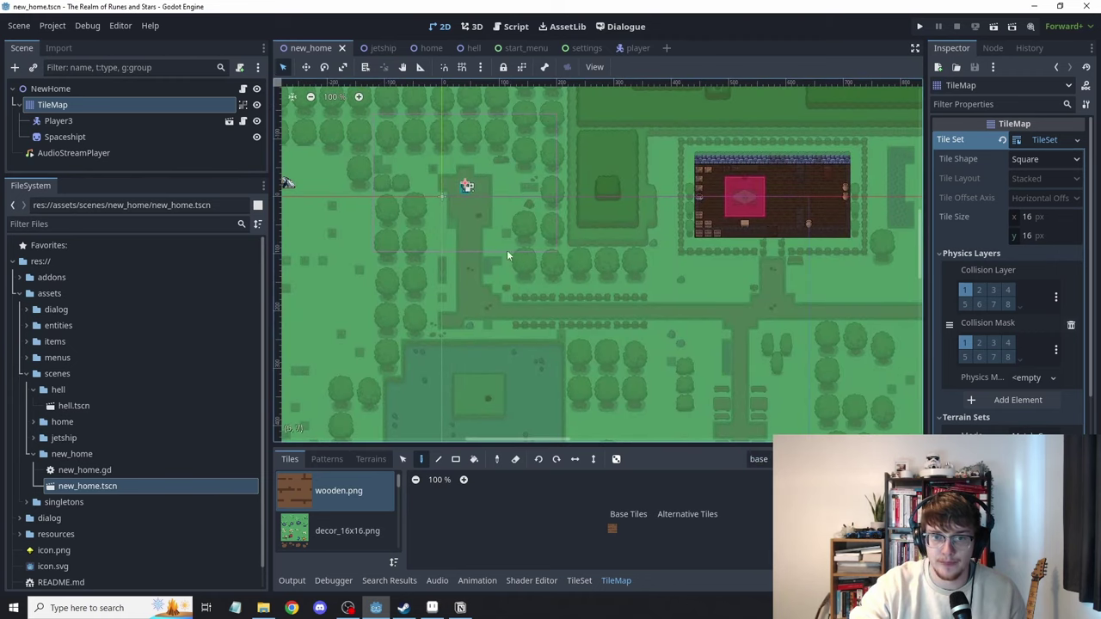
click(760, 458)
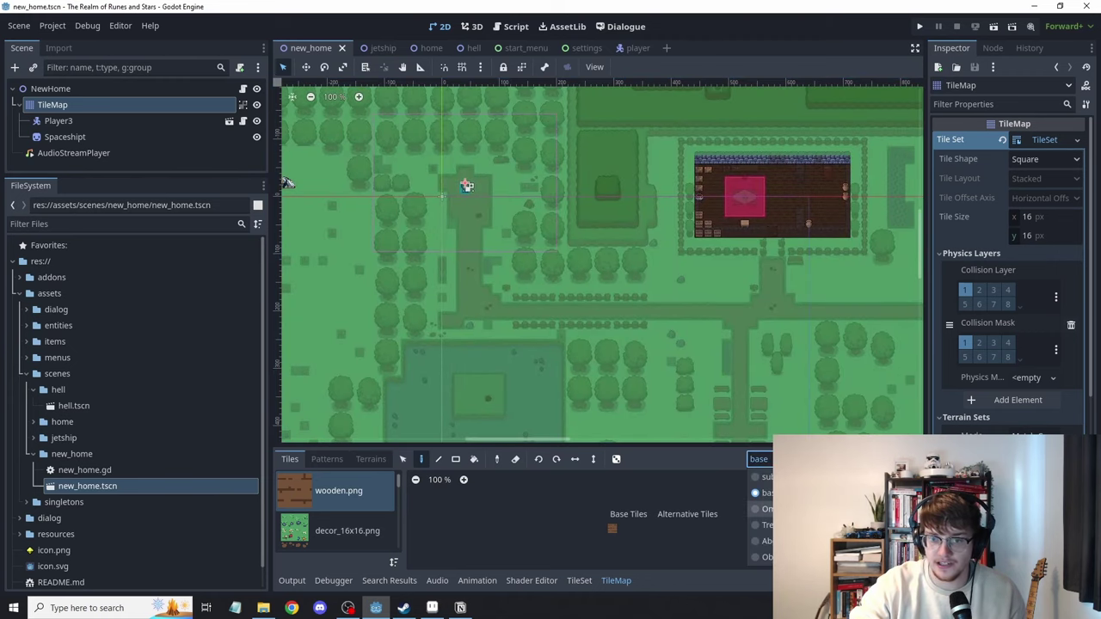
On the path layer, draw a Sand terrain rectangle left of the dirt path
click(762, 524)
middle_drag(500, 375, 525, 351)
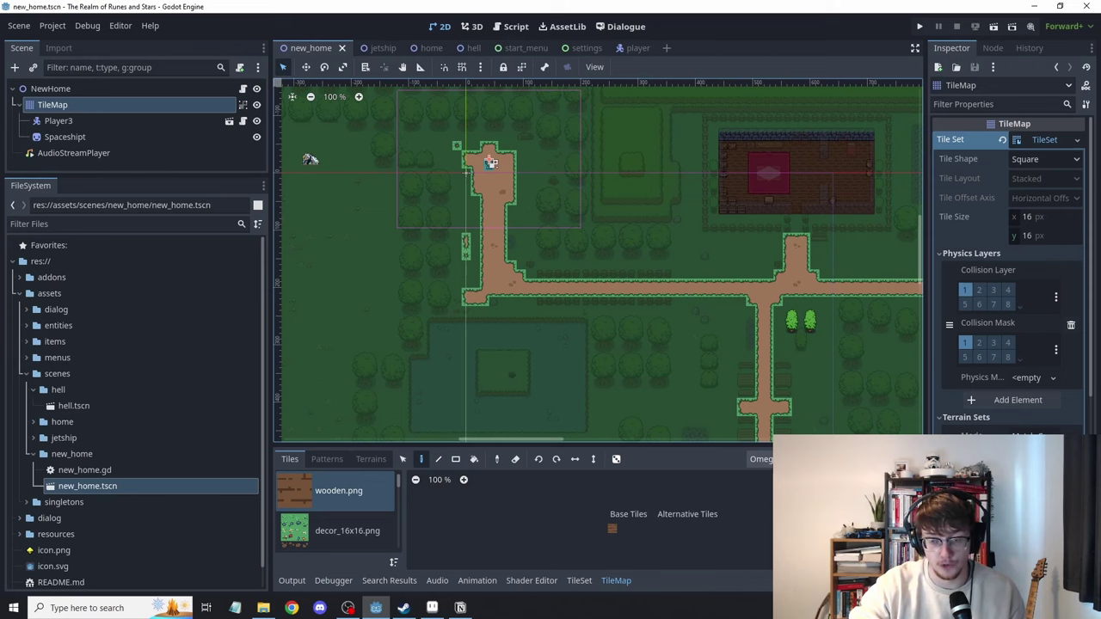
middle_drag(496, 314, 489, 327)
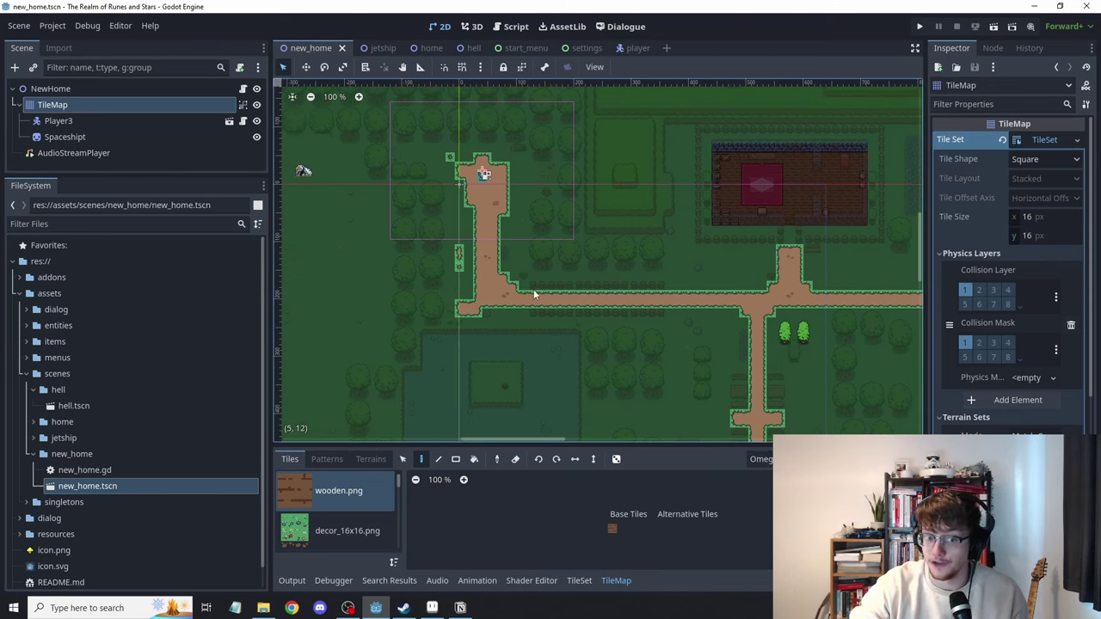
scroll(713, 300, down, 3)
click(369, 458)
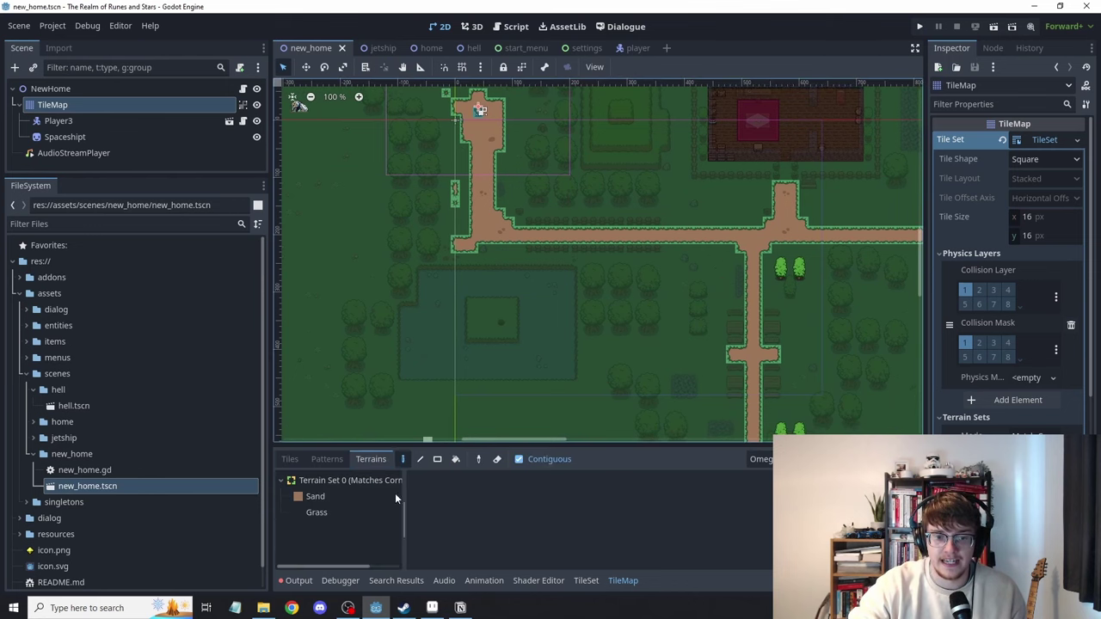
click(320, 497)
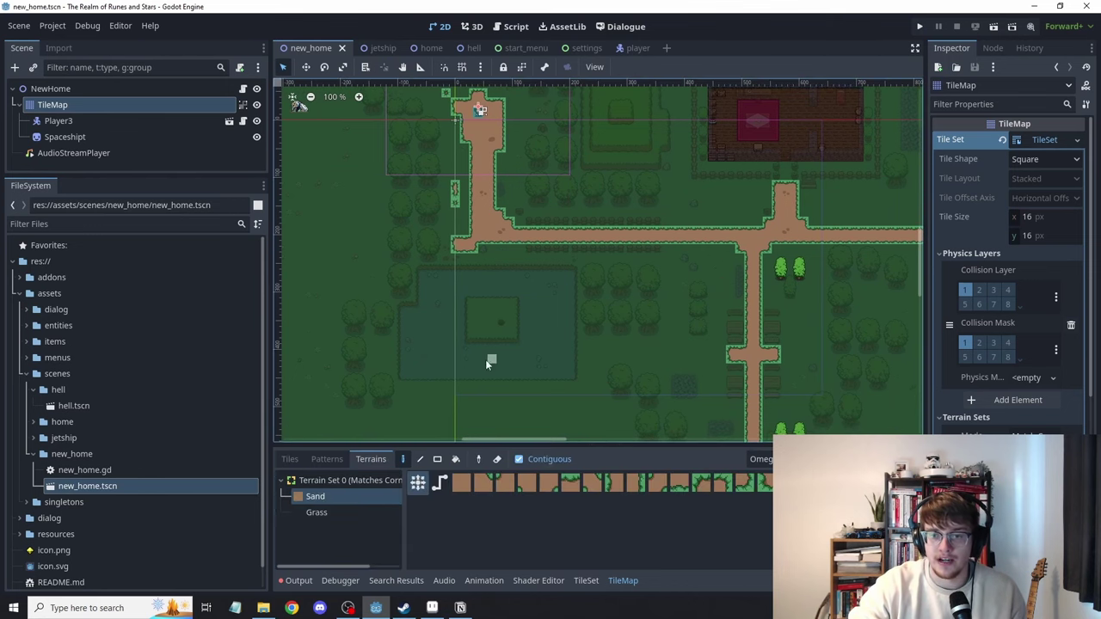
scroll(485, 360, left, 5)
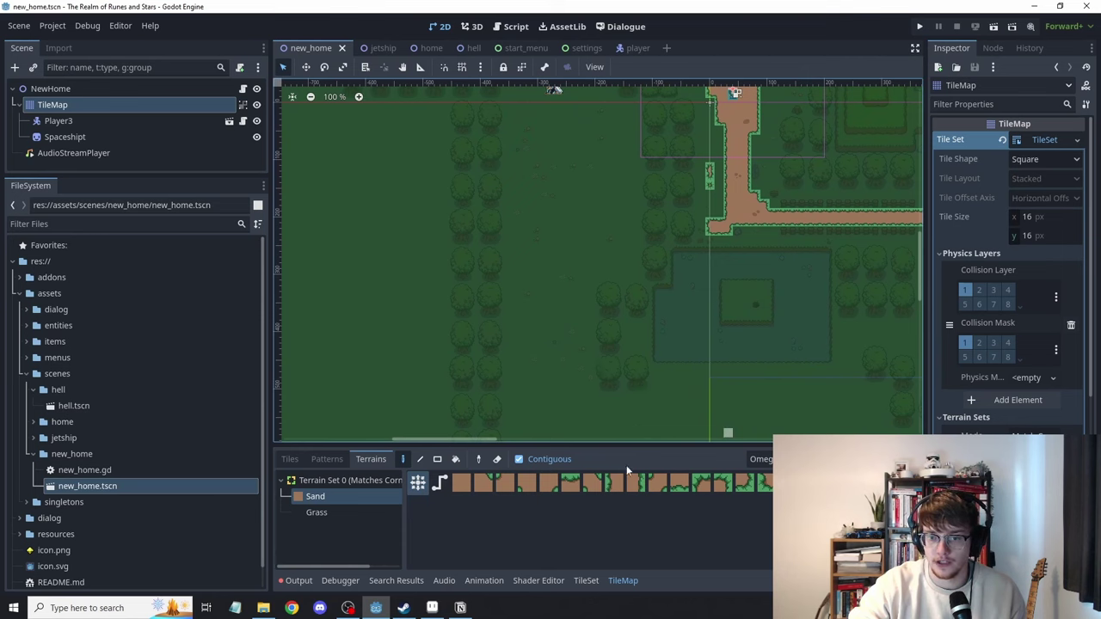
scroll(467, 335, up, 1)
click(437, 458)
click(461, 484)
drag(530, 209, 610, 337)
Paint a cross-shaped Grass terrain area inside the sand rectangle
click(334, 514)
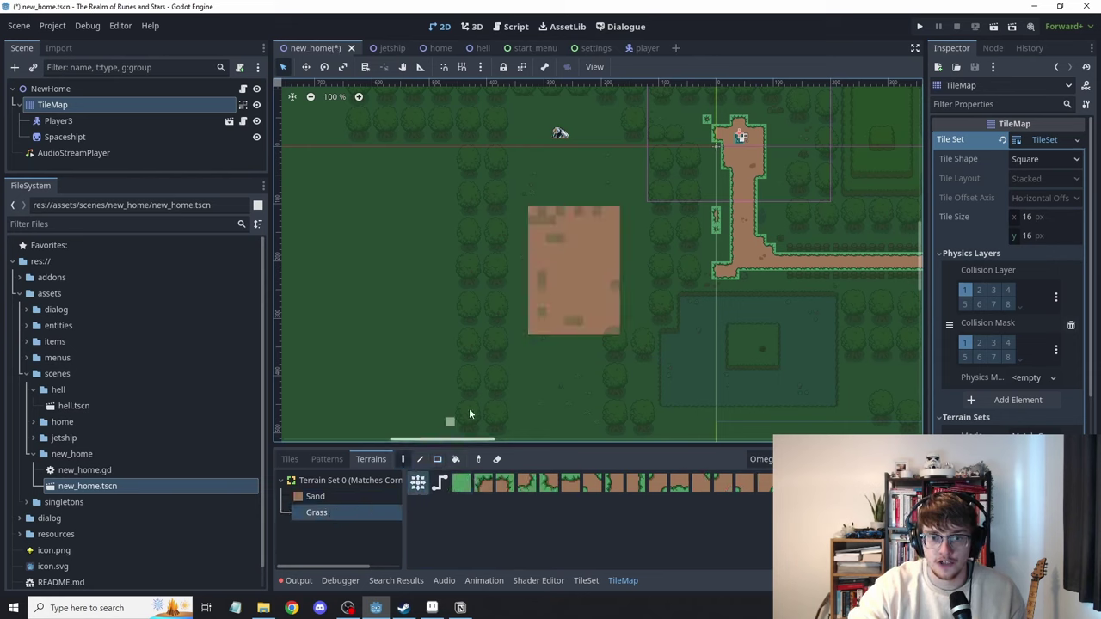
mouse_move(560, 273)
mouse_down()
mouse_move(588, 282)
mouse_move(604, 266)
mouse_move(595, 263)
mouse_up()
drag(536, 282, 540, 278)
middle_drag(613, 286, 557, 297)
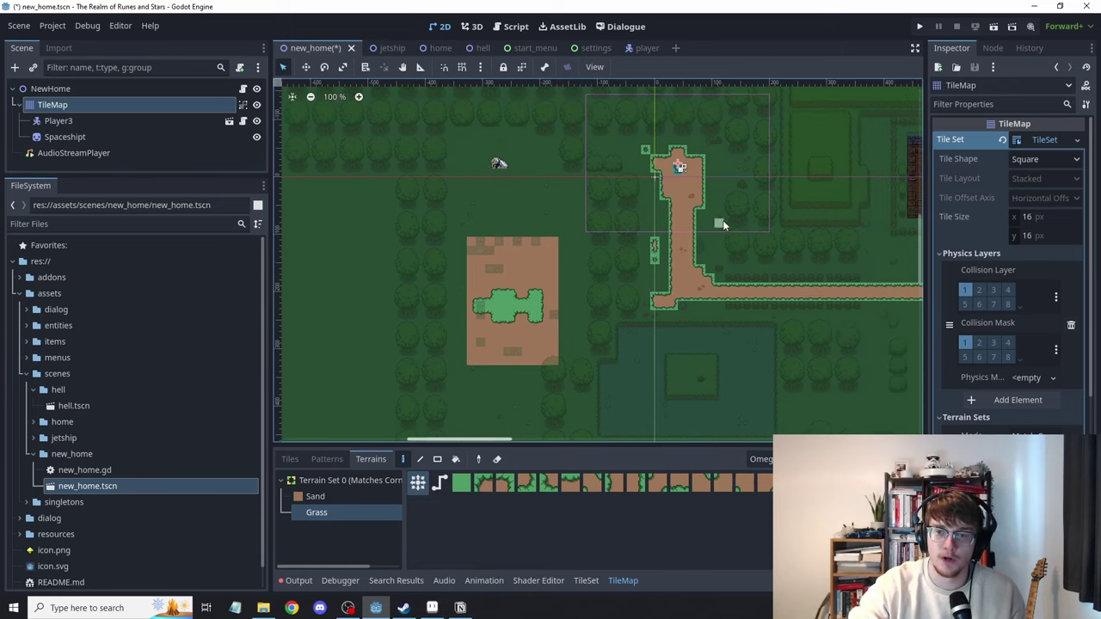
middle_drag(725, 224, 647, 201)
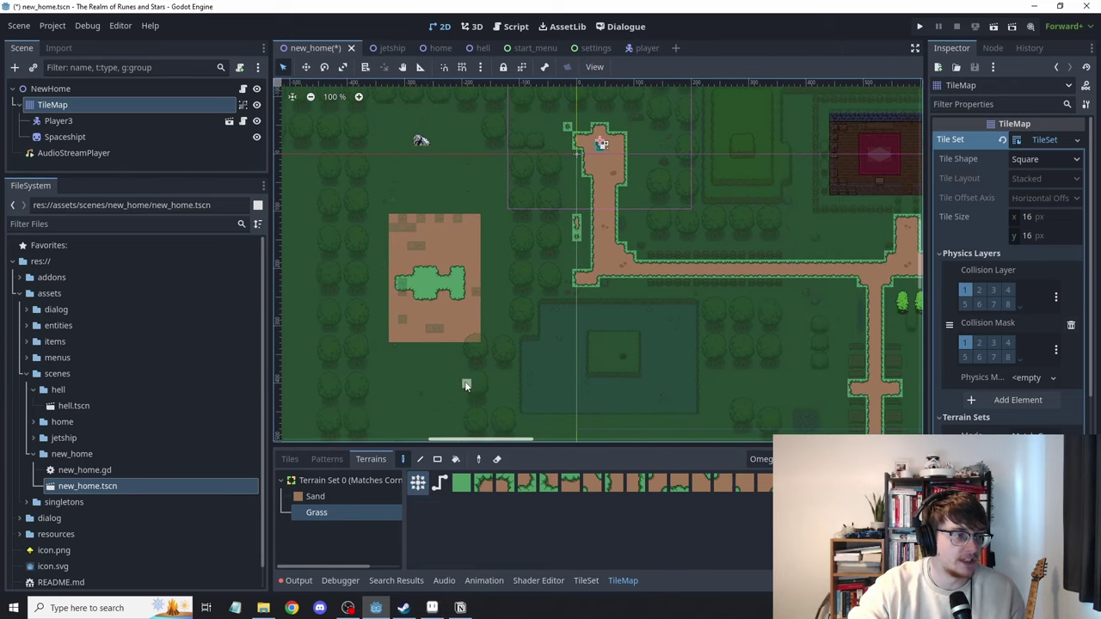
mouse_move(420, 320)
mouse_down()
mouse_move(420, 240)
mouse_move(422, 269)
mouse_move(429, 247)
mouse_move(469, 288)
mouse_move(451, 341)
mouse_up()
scroll(627, 322, down, 1)
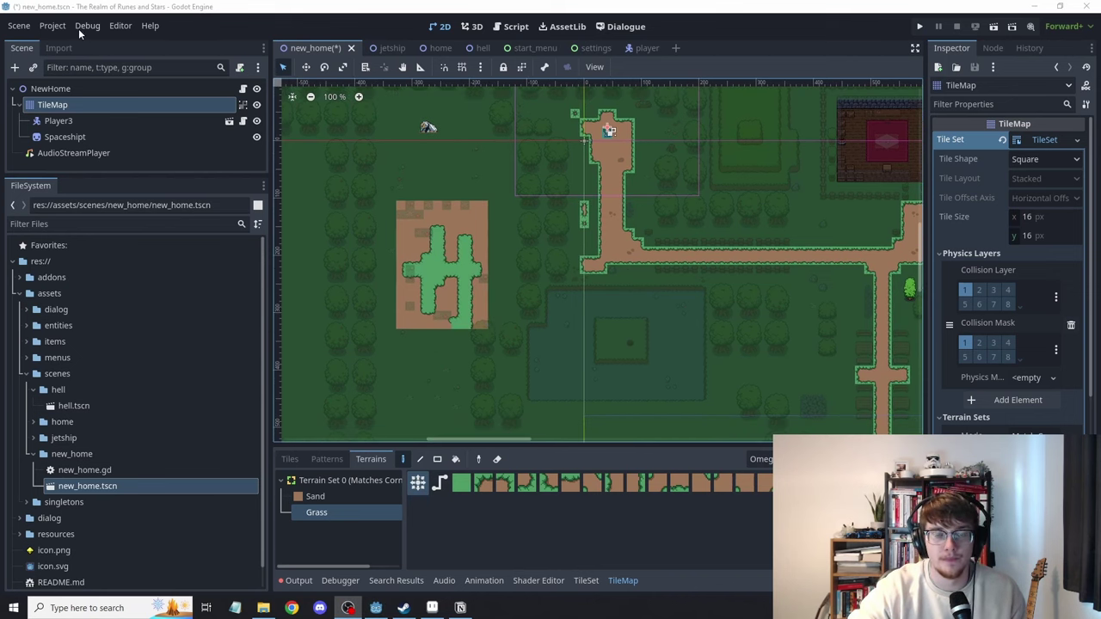
In Project Settings filtered by 'GDS', keep Debug > GDScript Untyped Declaration at Warn
click(57, 26)
click(68, 48)
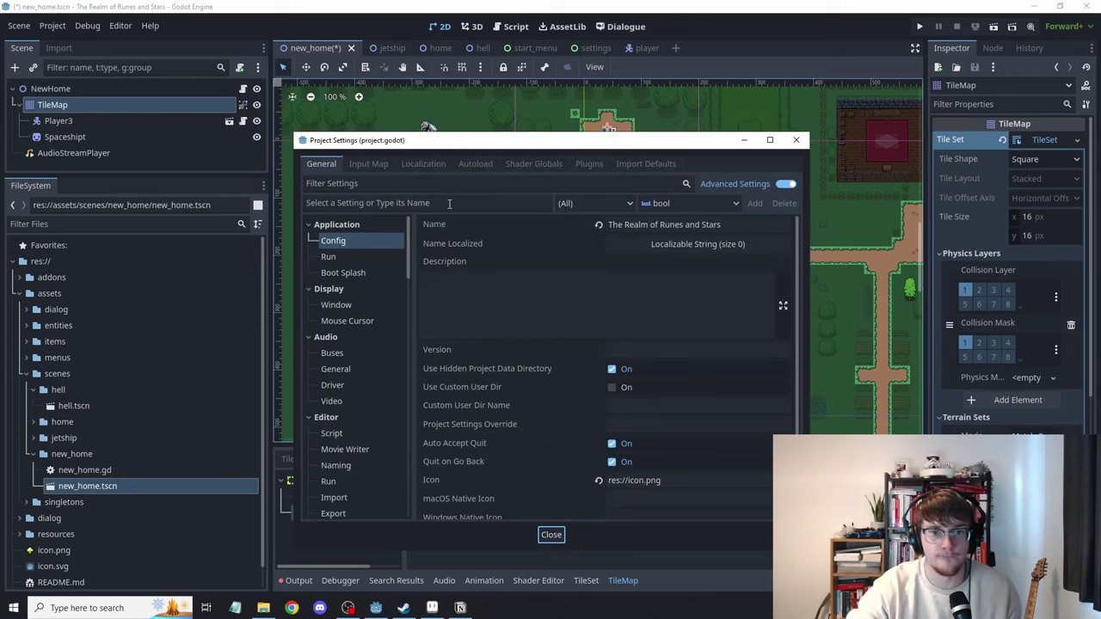
click(397, 182)
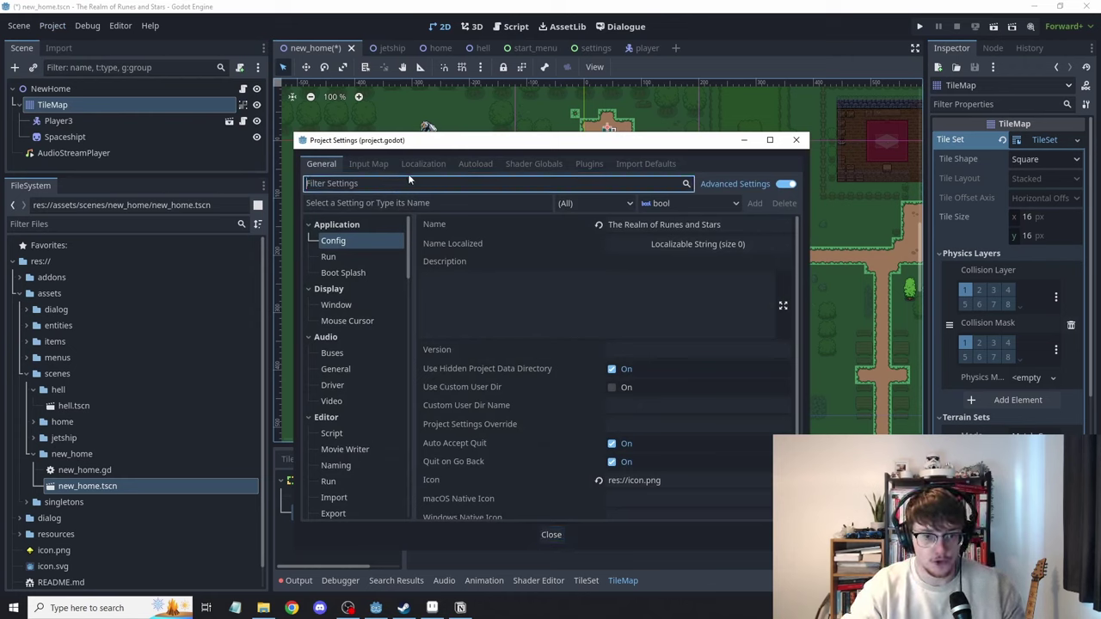
text(GDS)
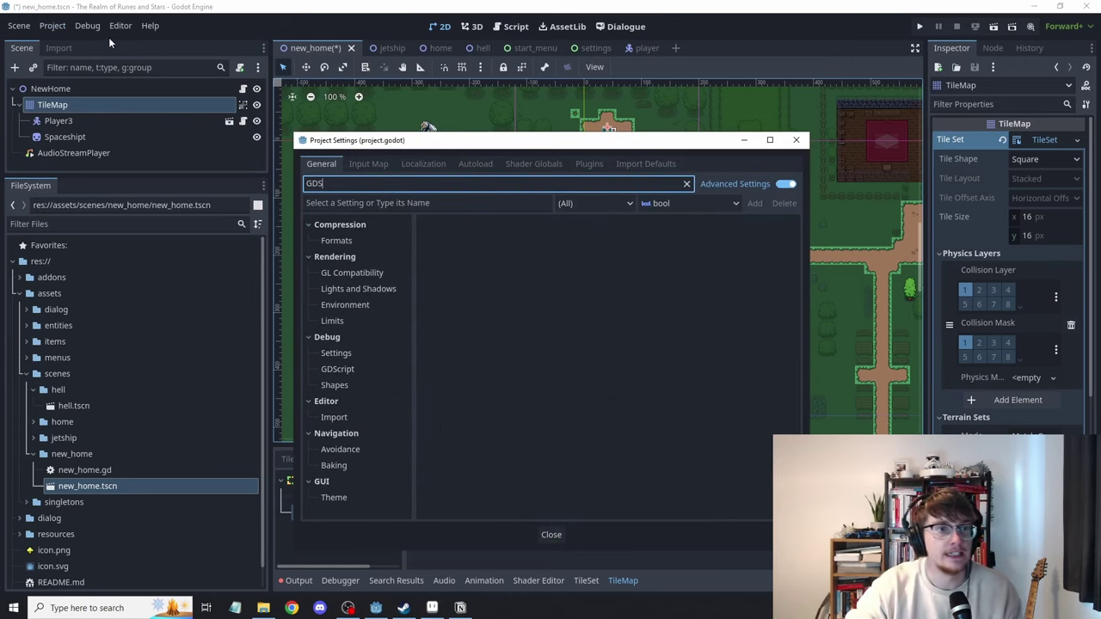
click(337, 369)
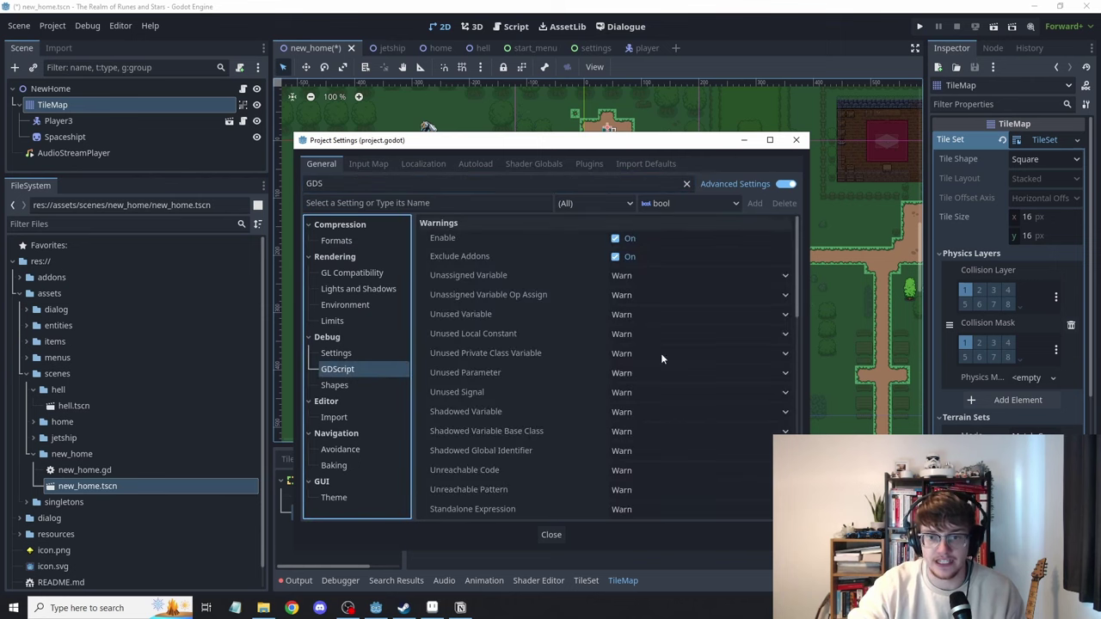
drag(806, 272, 804, 373)
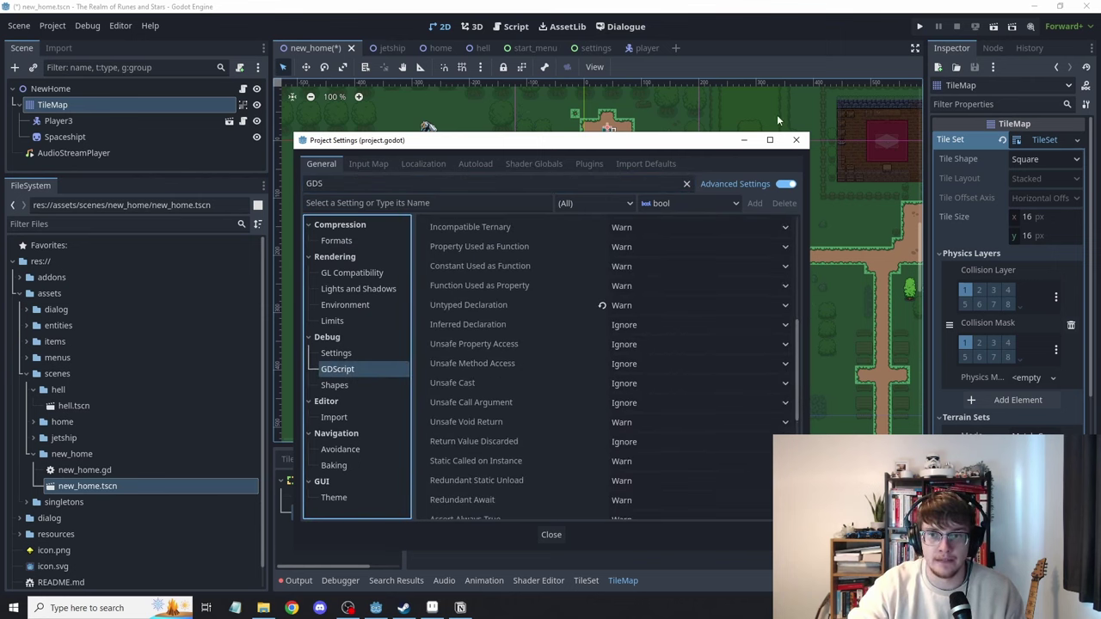
click(645, 306)
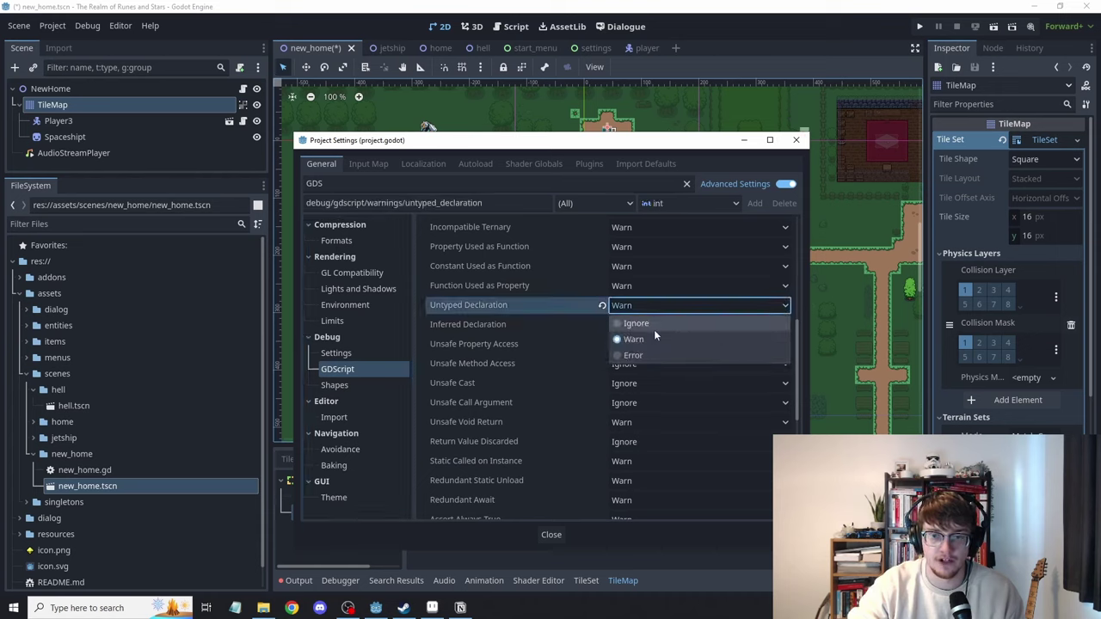
click(798, 151)
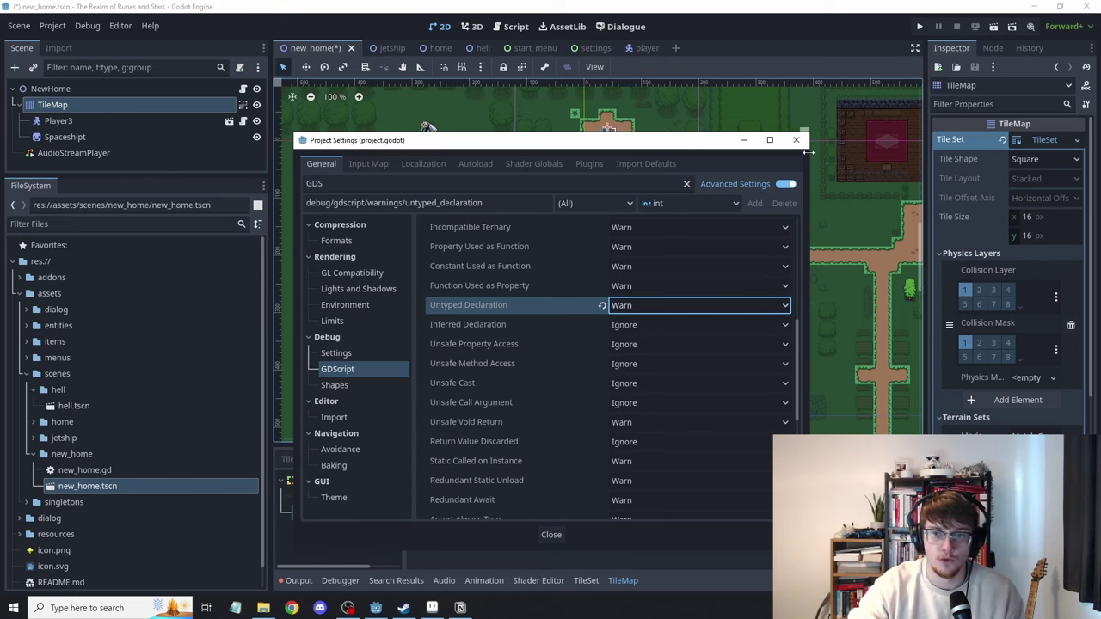
click(796, 140)
double_click(83, 470)
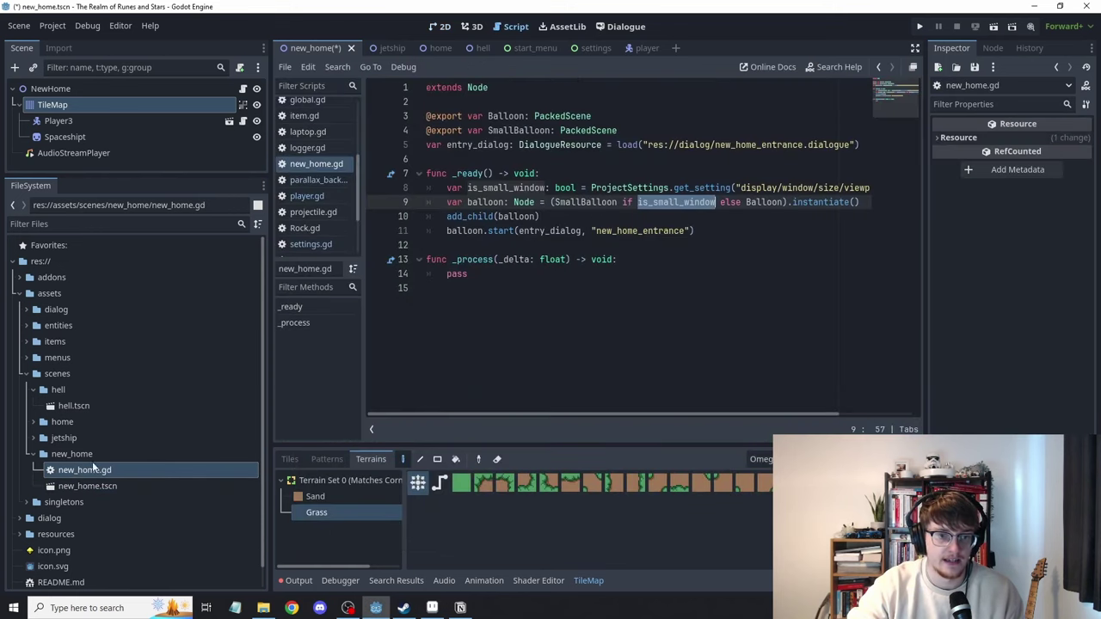
click(696, 274)
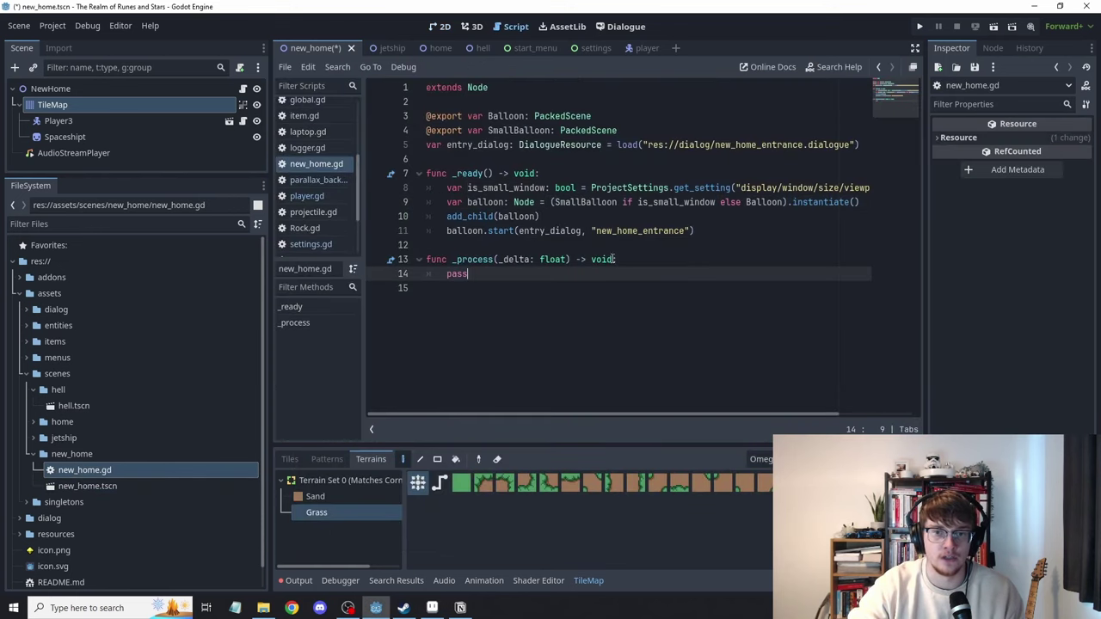
double_click(524, 173)
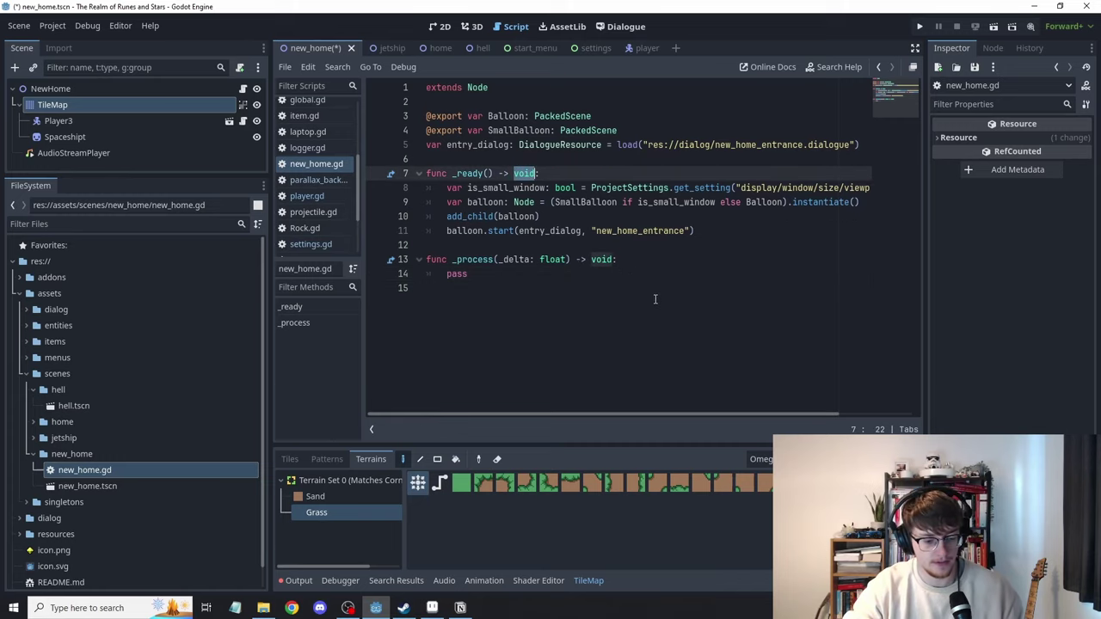
key(BackSpace)
key(BackSpace)
key(BackSpace)
key(BackSpace)
key(BackSpace)
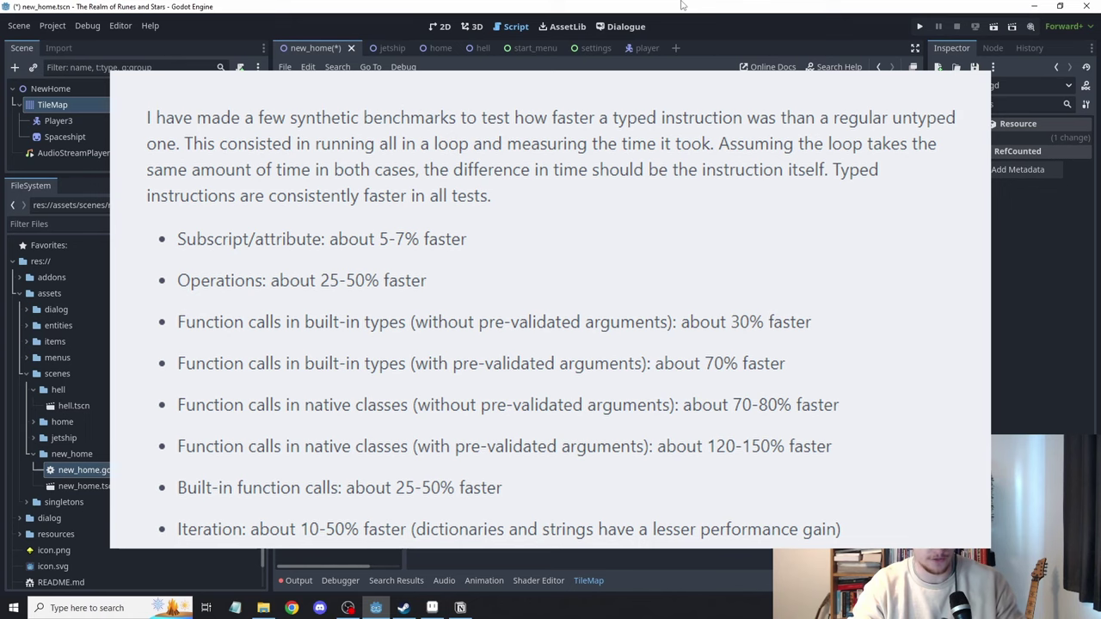
text(:)
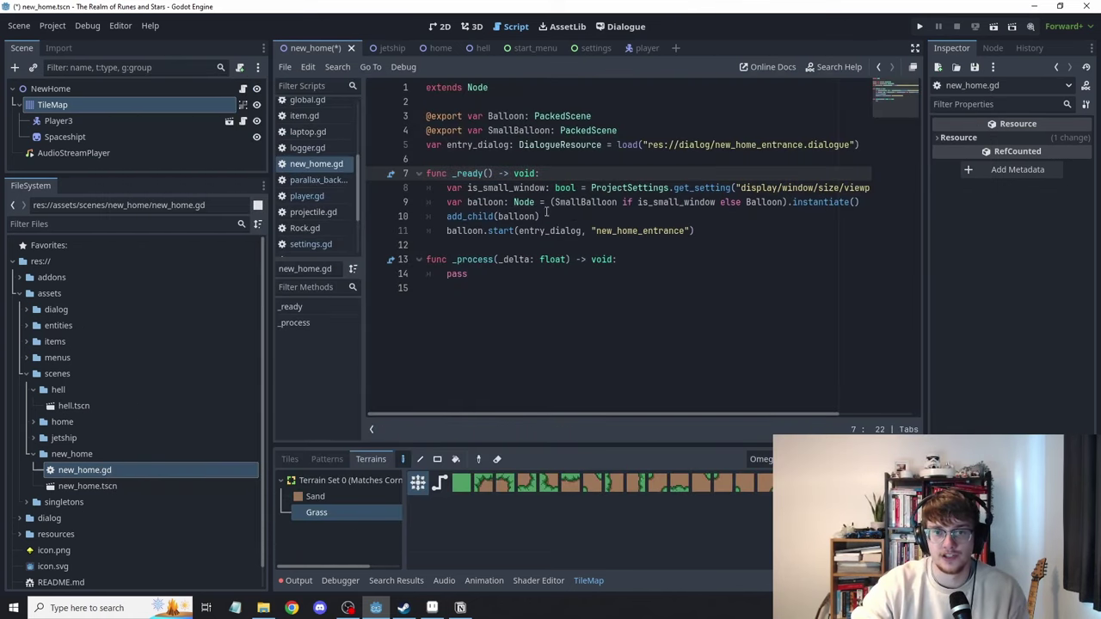
double_click(570, 115)
double_click(567, 131)
double_click(560, 144)
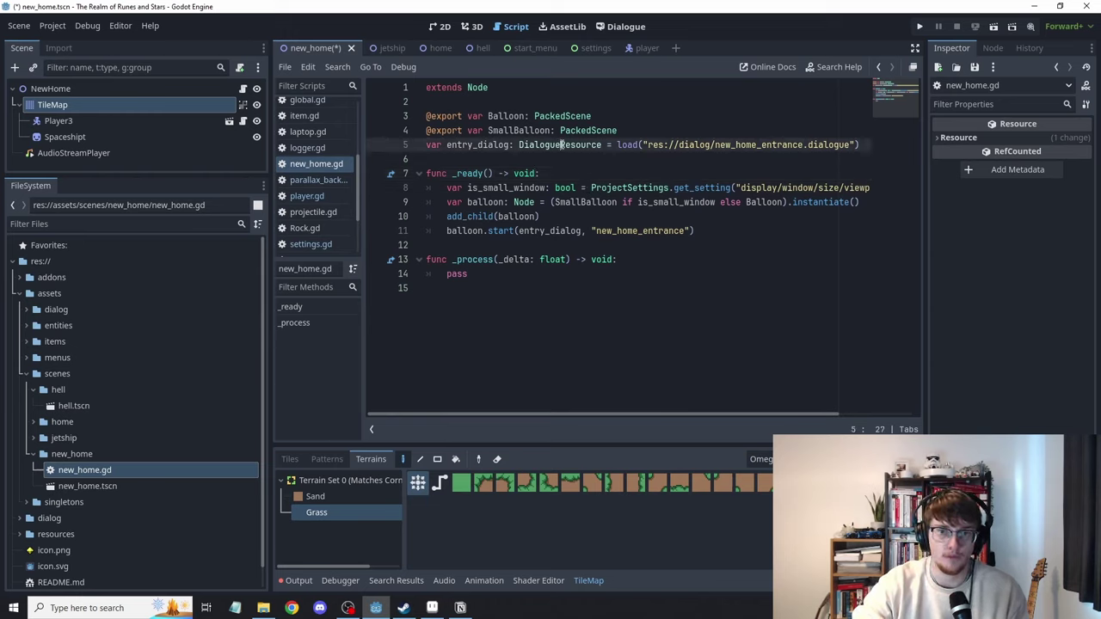
double_click(602, 258)
double_click(553, 259)
double_click(565, 187)
double_click(524, 173)
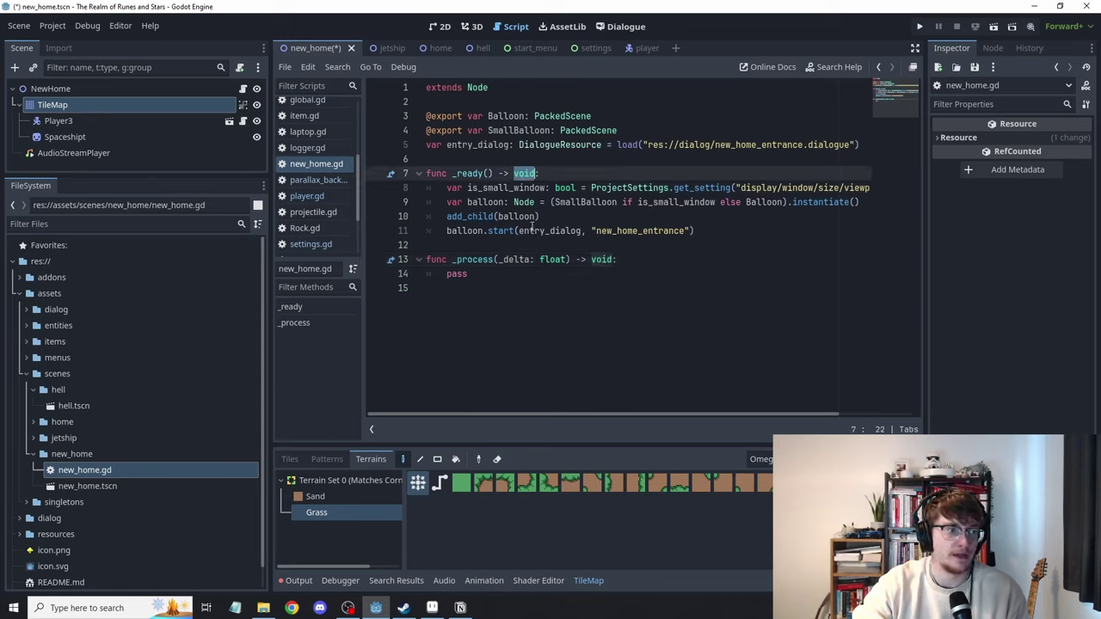
click(528, 202)
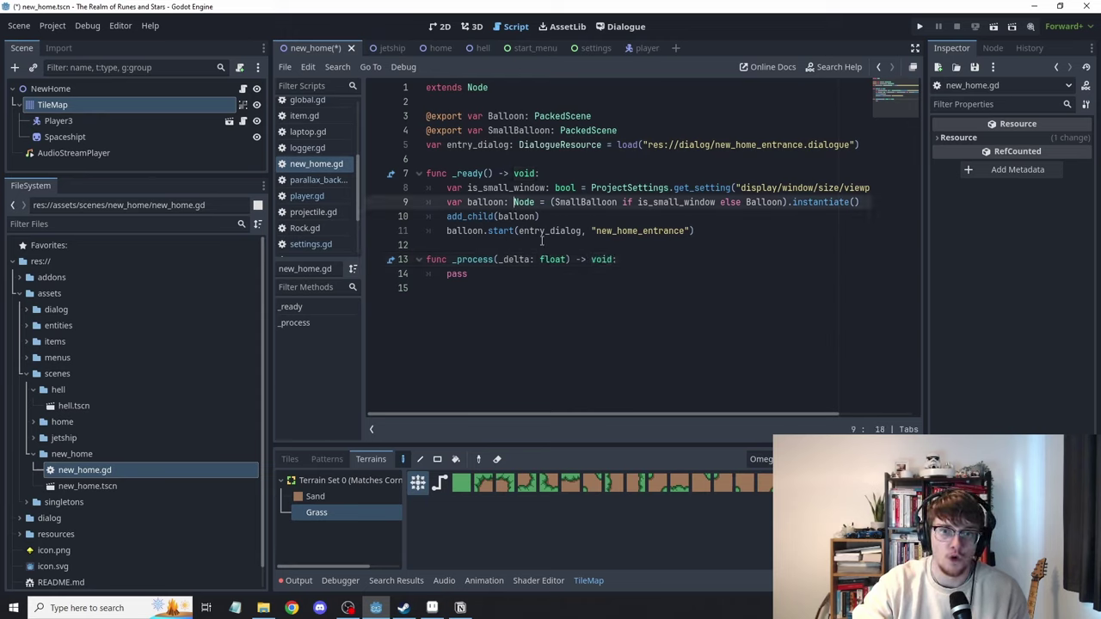
mouse_move(609, 413)
mouse_down()
mouse_move(629, 409)
mouse_move(590, 412)
mouse_up()
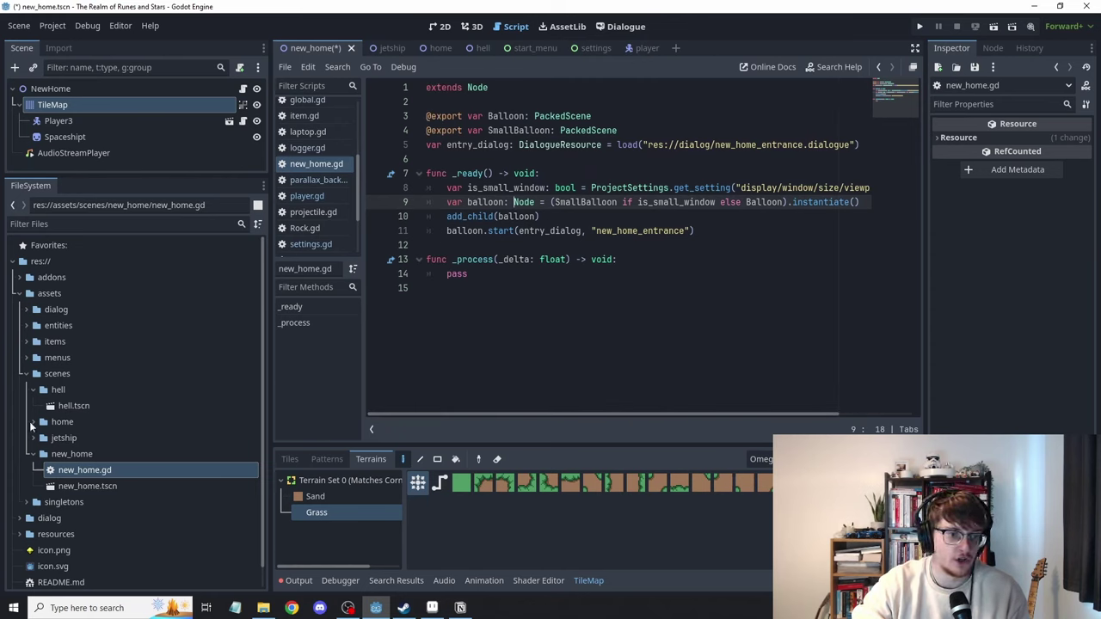
drag(669, 299, 421, 86)
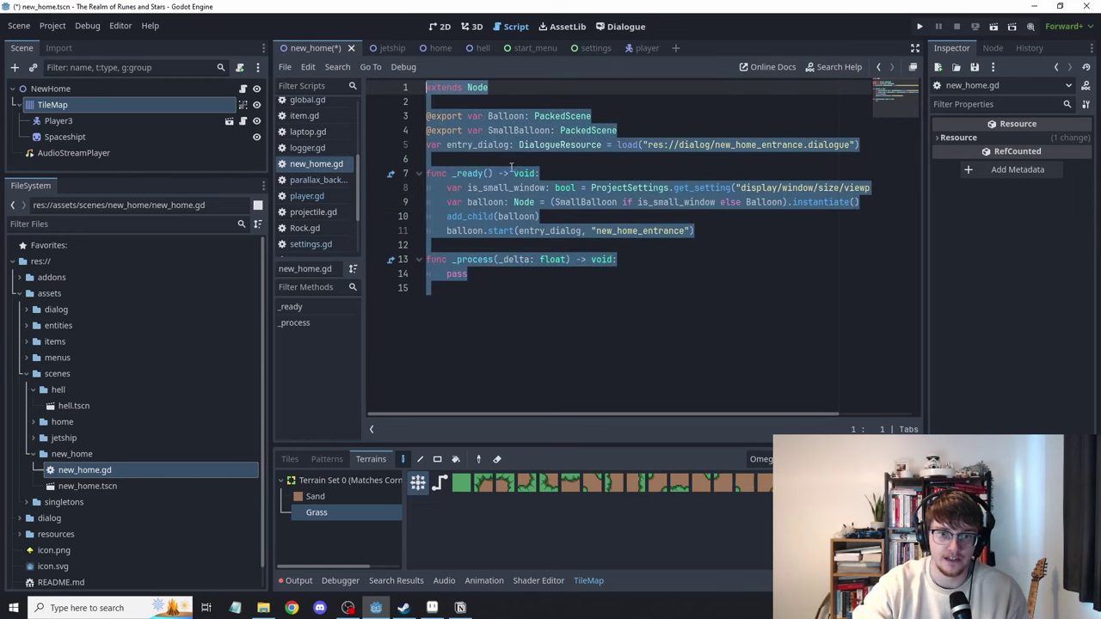
click(554, 271)
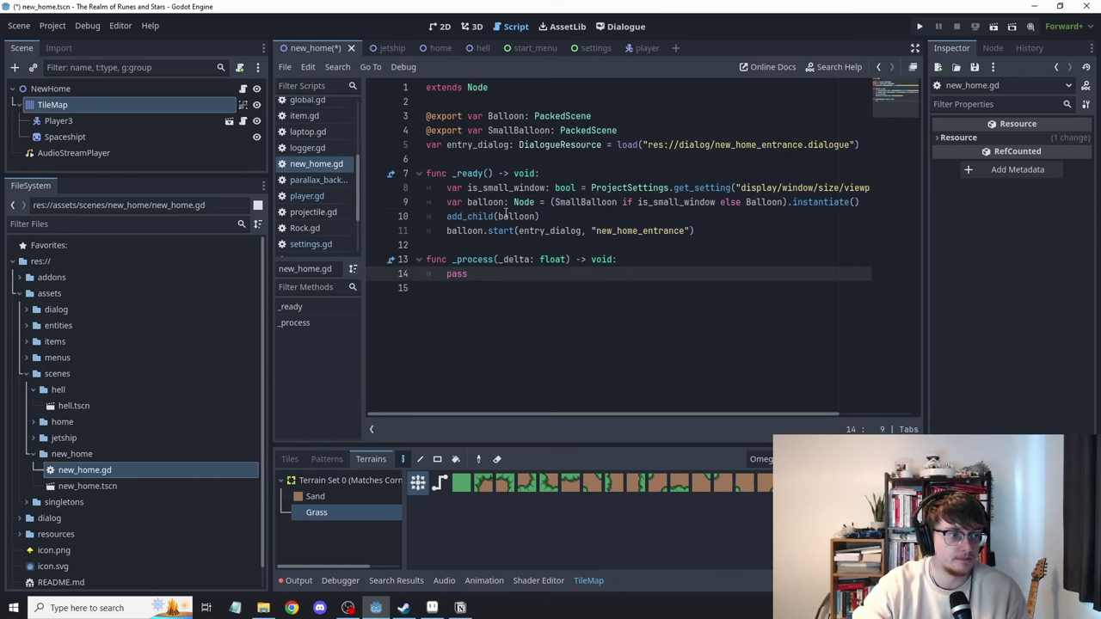
Search the AssetLib for 'dialogue' and view, then close, the Dialogue Manager details
click(563, 25)
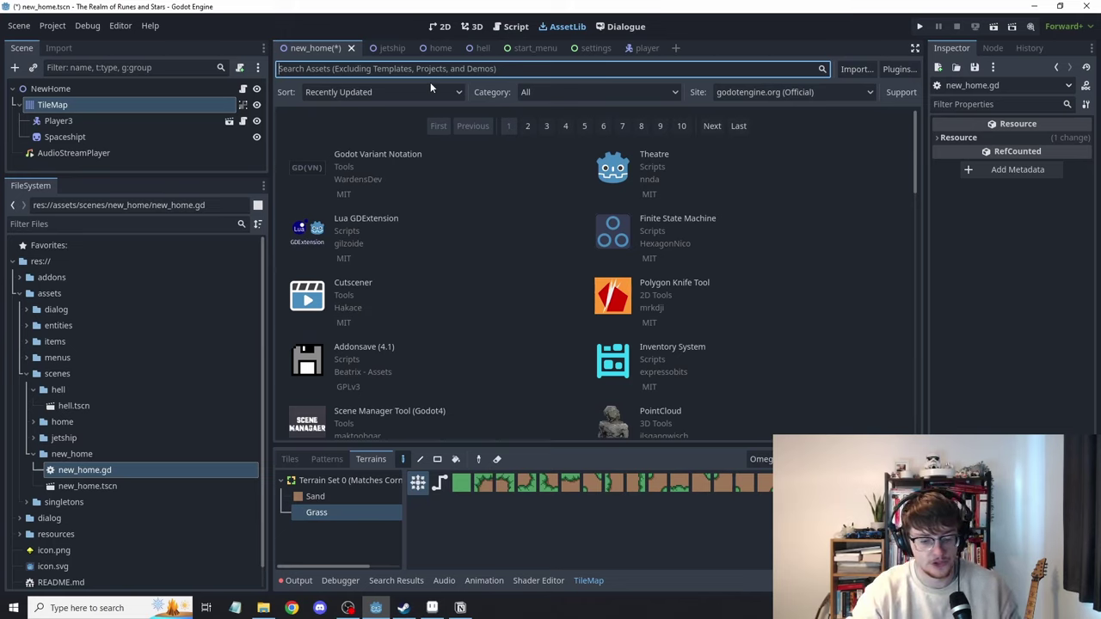
text(di)
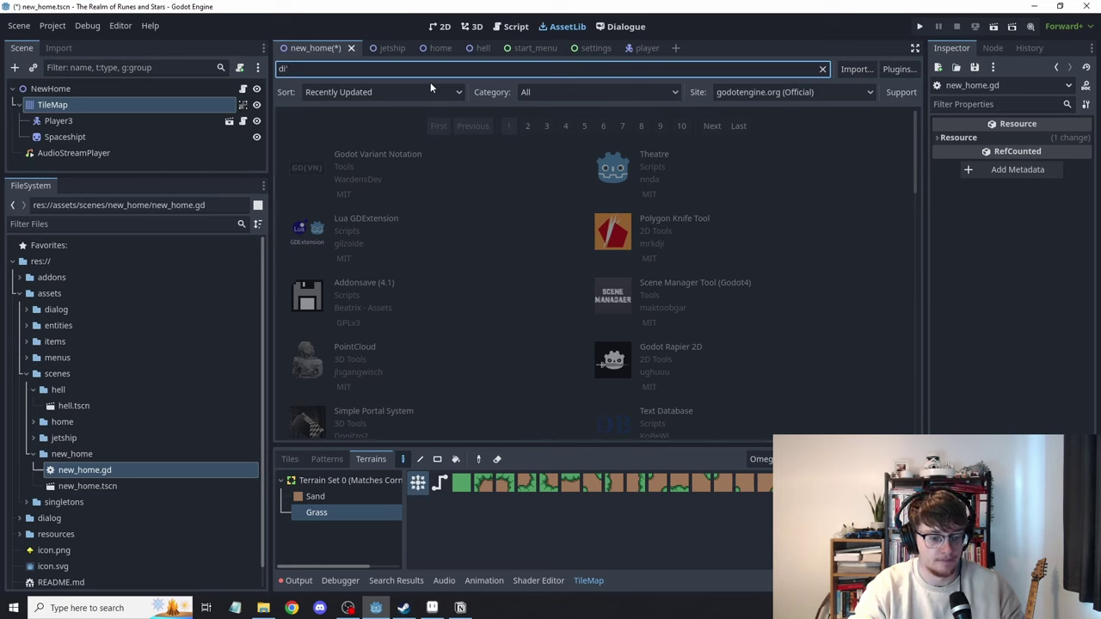
text(alogue)
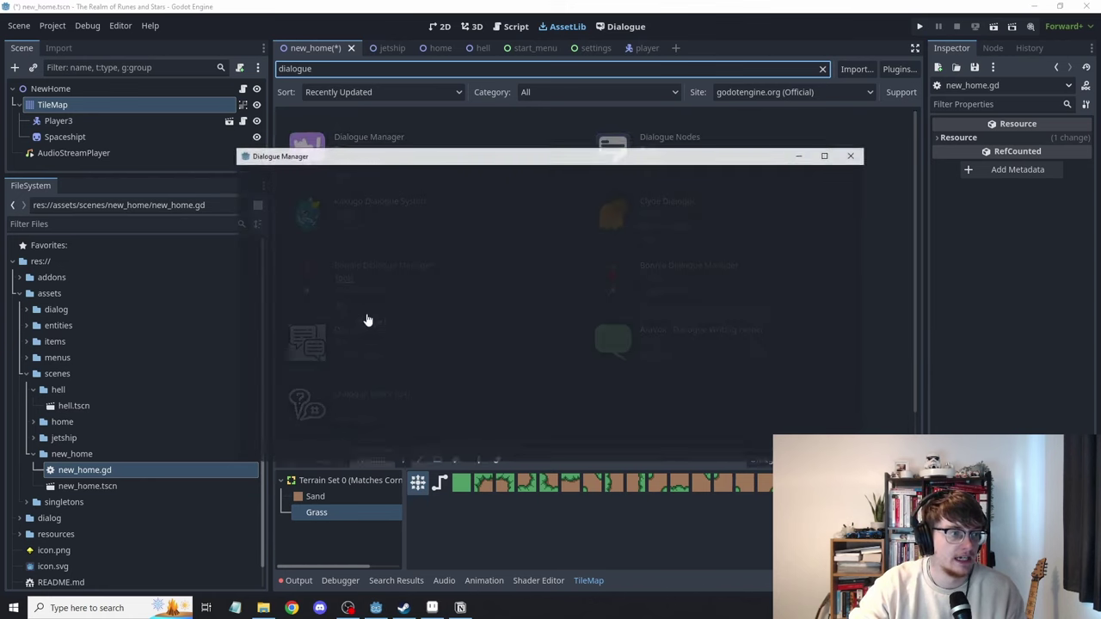
click(375, 147)
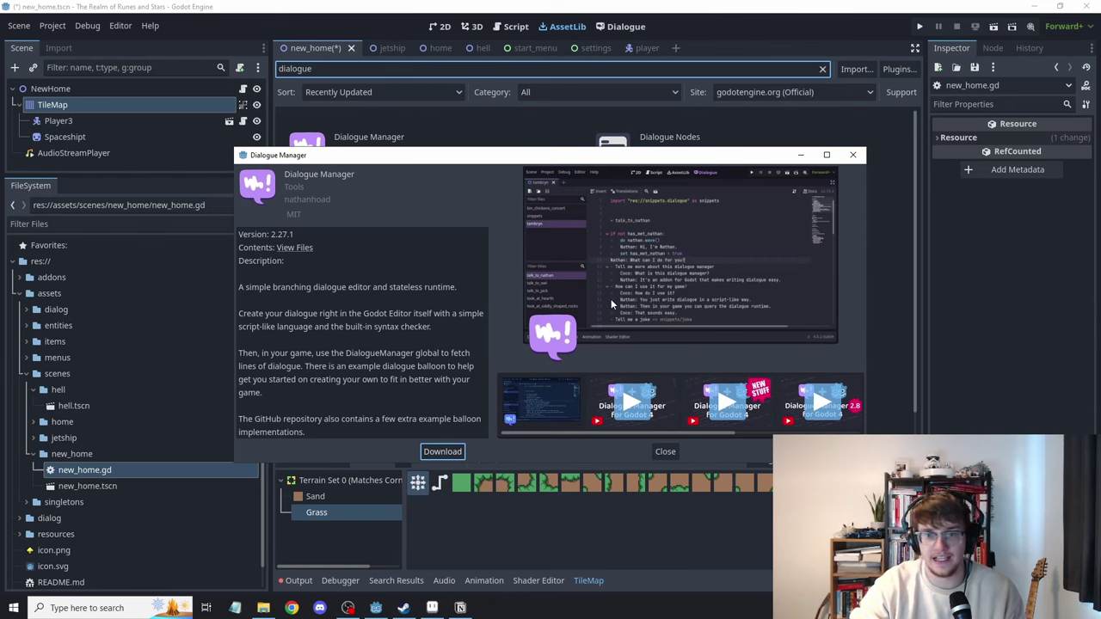
click(852, 155)
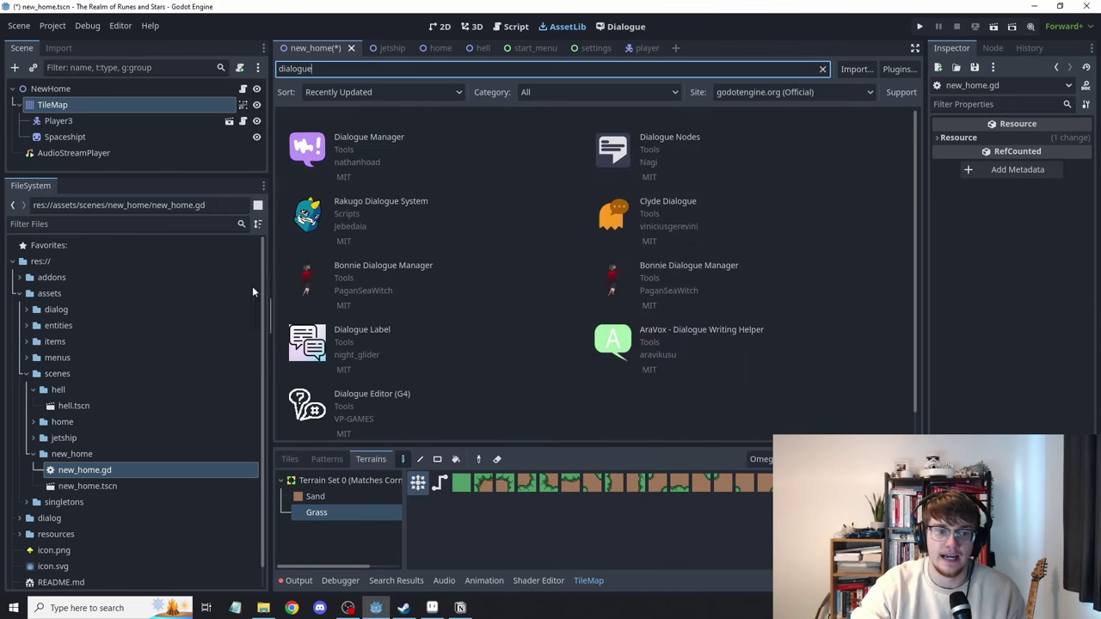
Open new_home_entrance.dialogue from the res://dialog folder in the Dialogue editor
scroll(154, 343, down, 1)
click(19, 496)
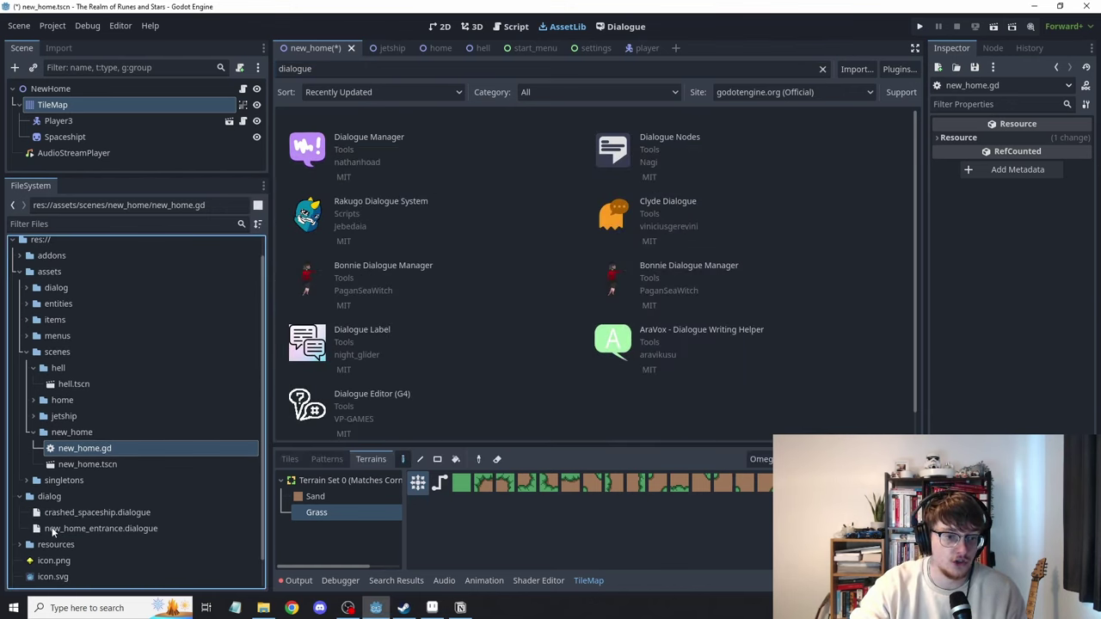
double_click(60, 528)
key(ctrl+a)
click(554, 238)
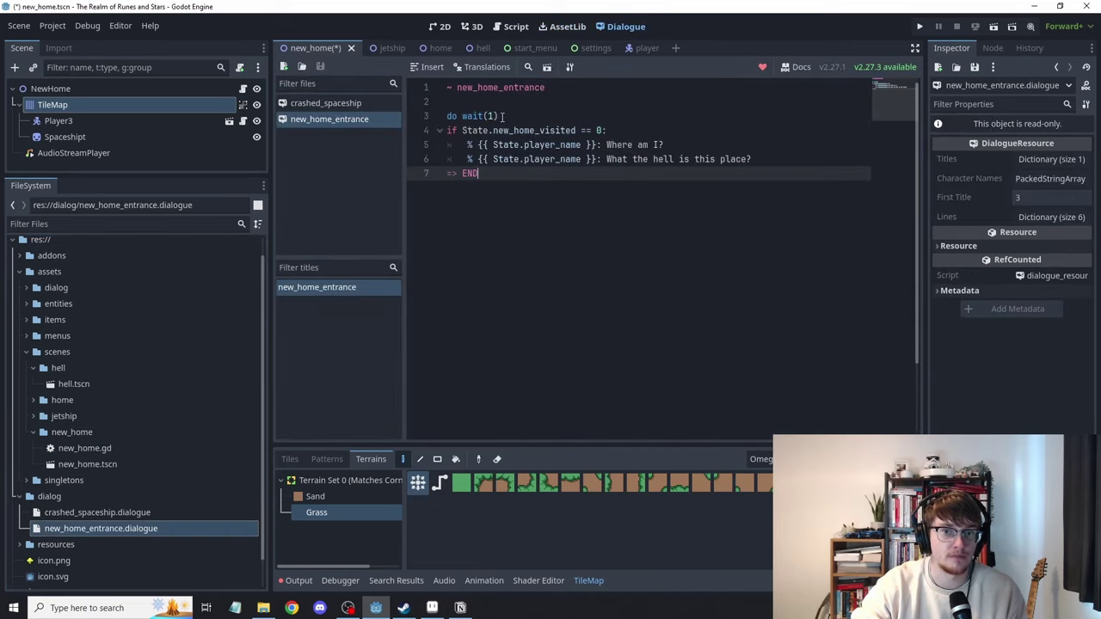
Highlight the do wait(1) line, State.new_home_visited and player_name, then open crashed_spaceship.dialogue
drag(499, 115, 396, 117)
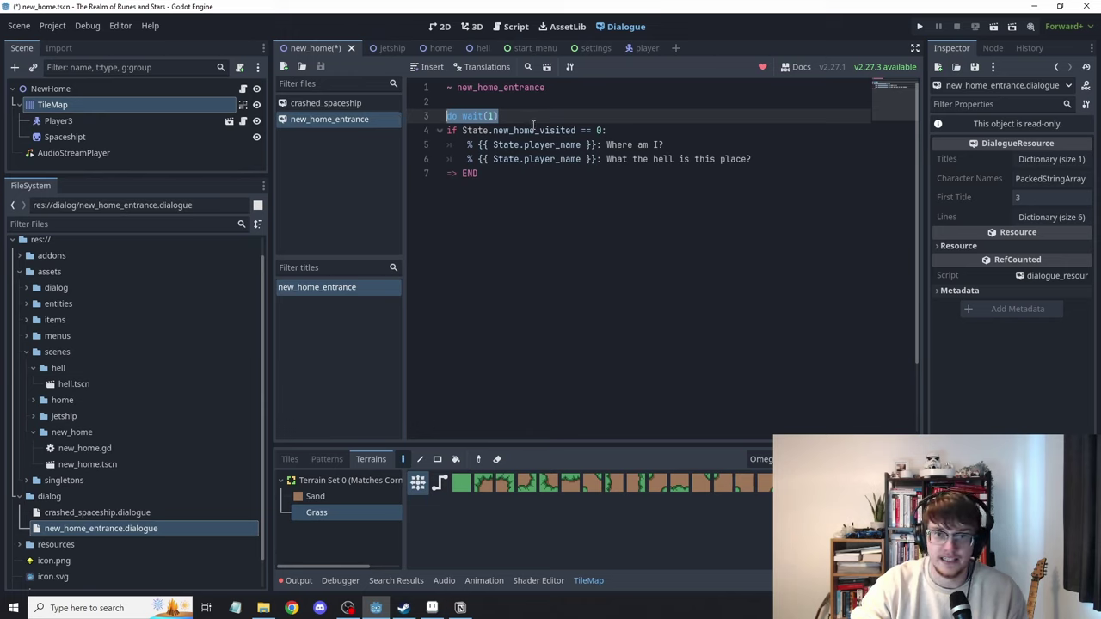
double_click(533, 130)
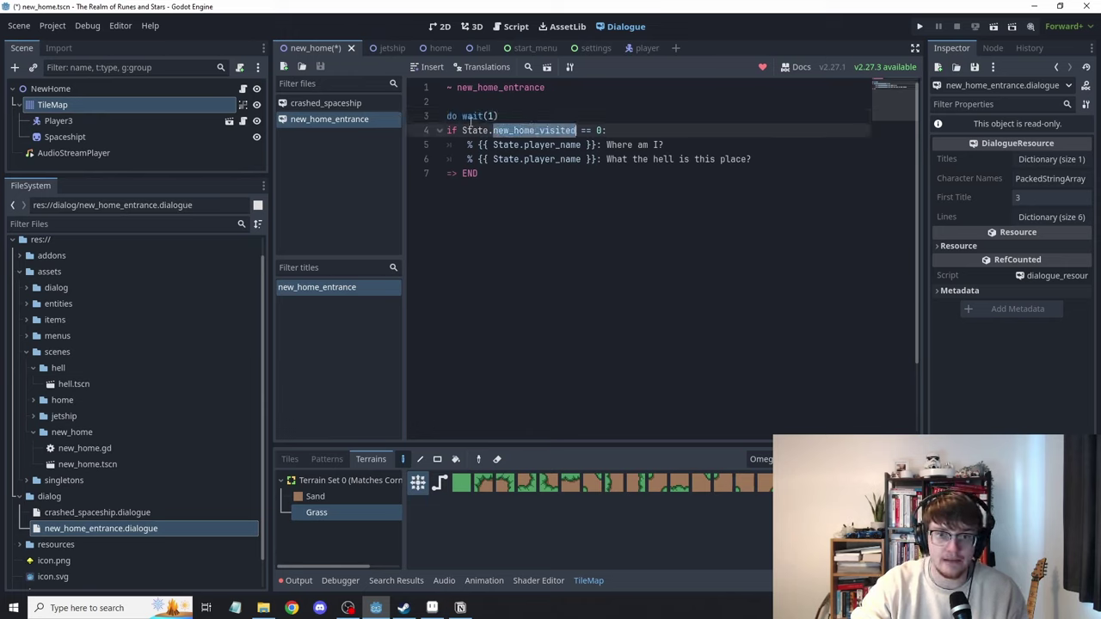
double_click(471, 126)
click(589, 184)
double_click(541, 144)
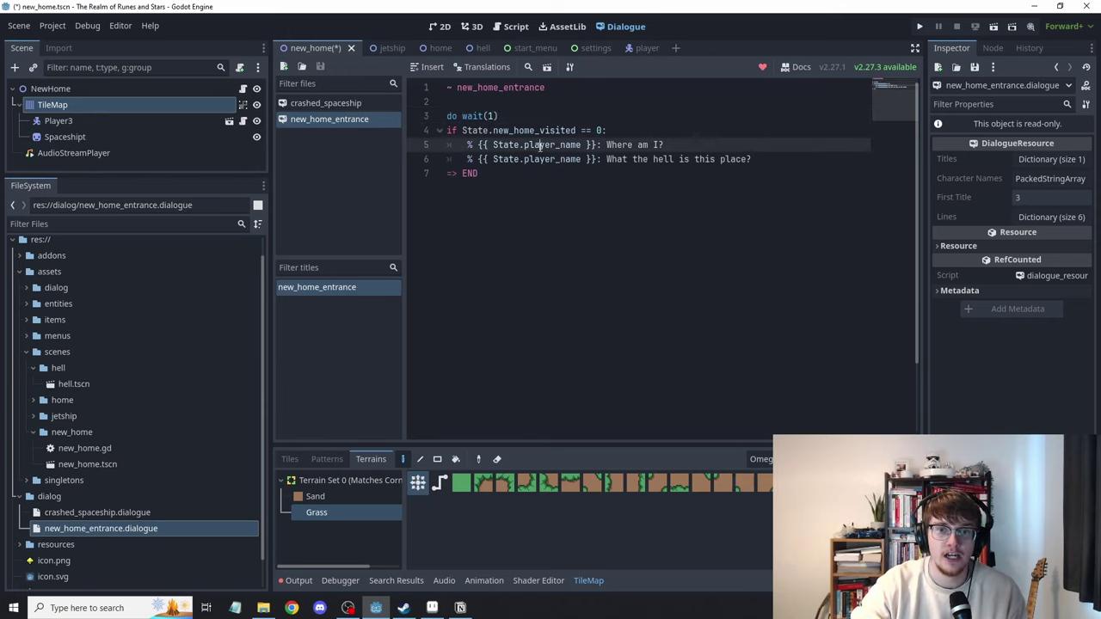
click(634, 145)
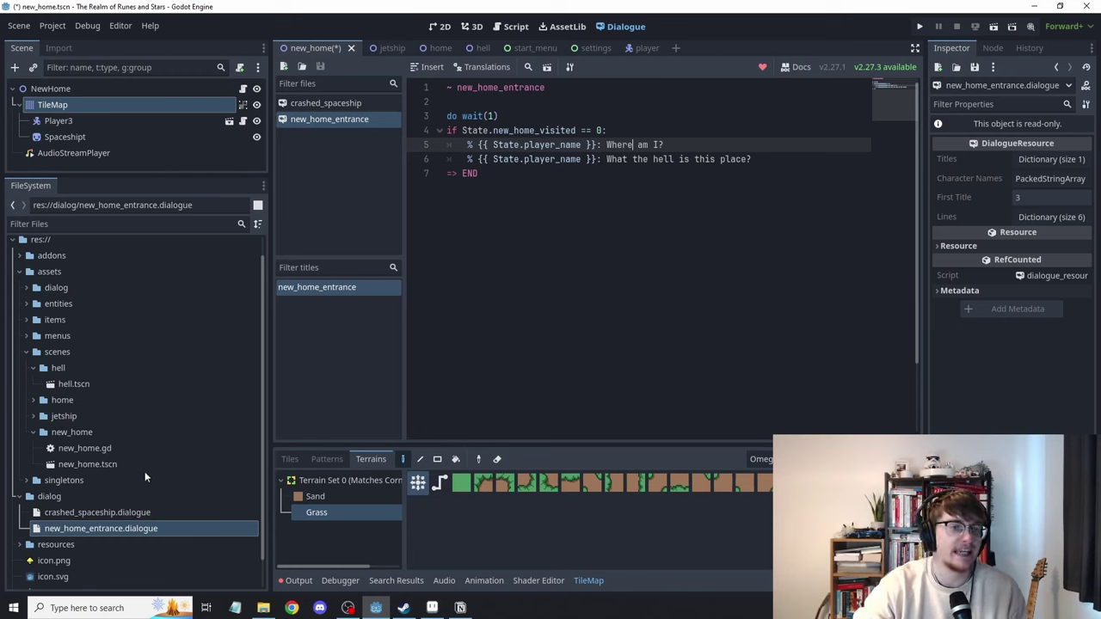
double_click(80, 514)
Launch a test run of crashed_spaceship.dialogue from the Dialogue editor
drag(558, 273, 431, 96)
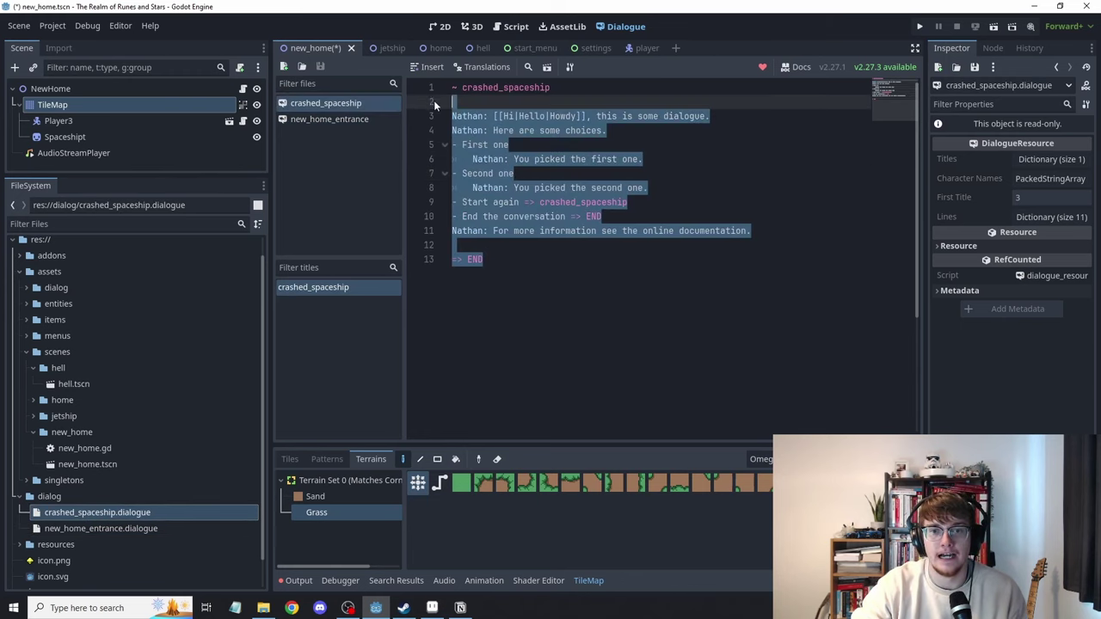
click(555, 216)
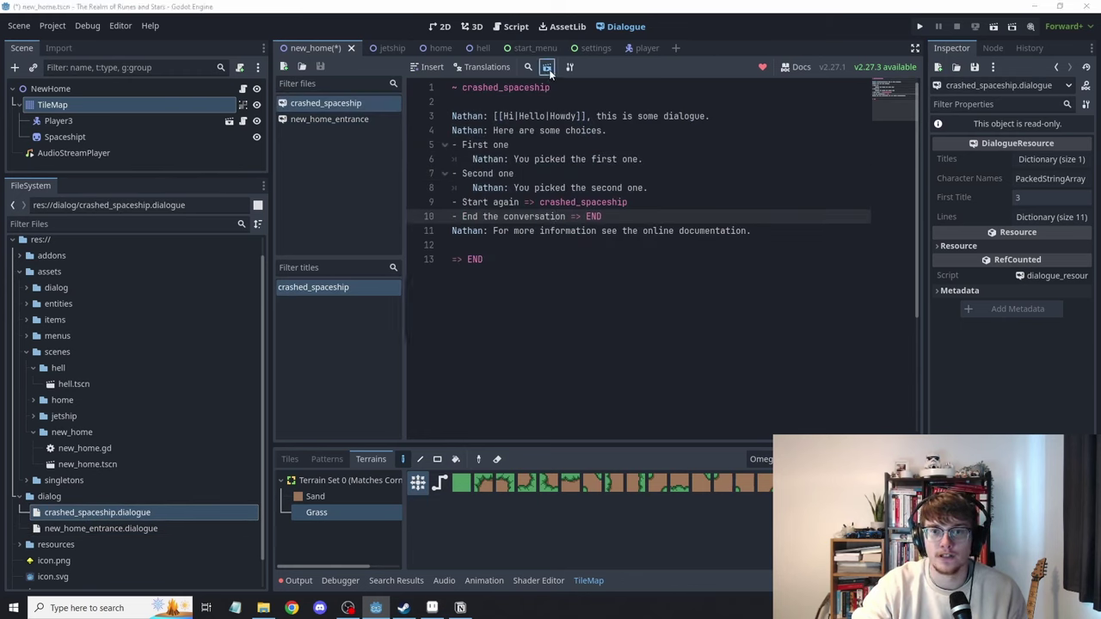
click(548, 68)
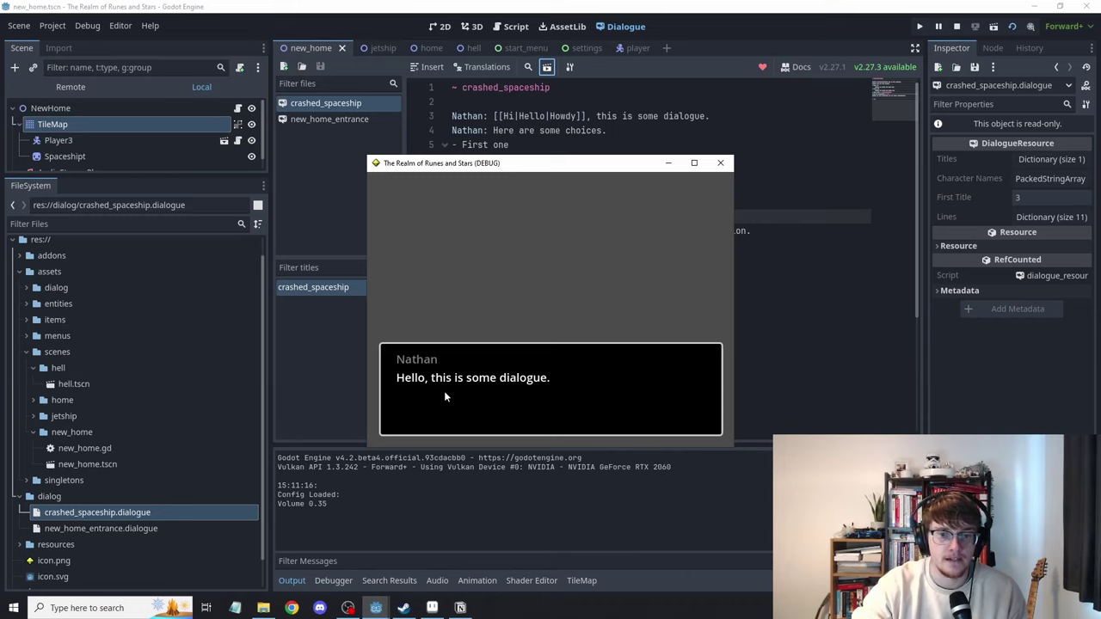
Play through the dialogue, choosing Start again, then Second one, until it ends
click(550, 398)
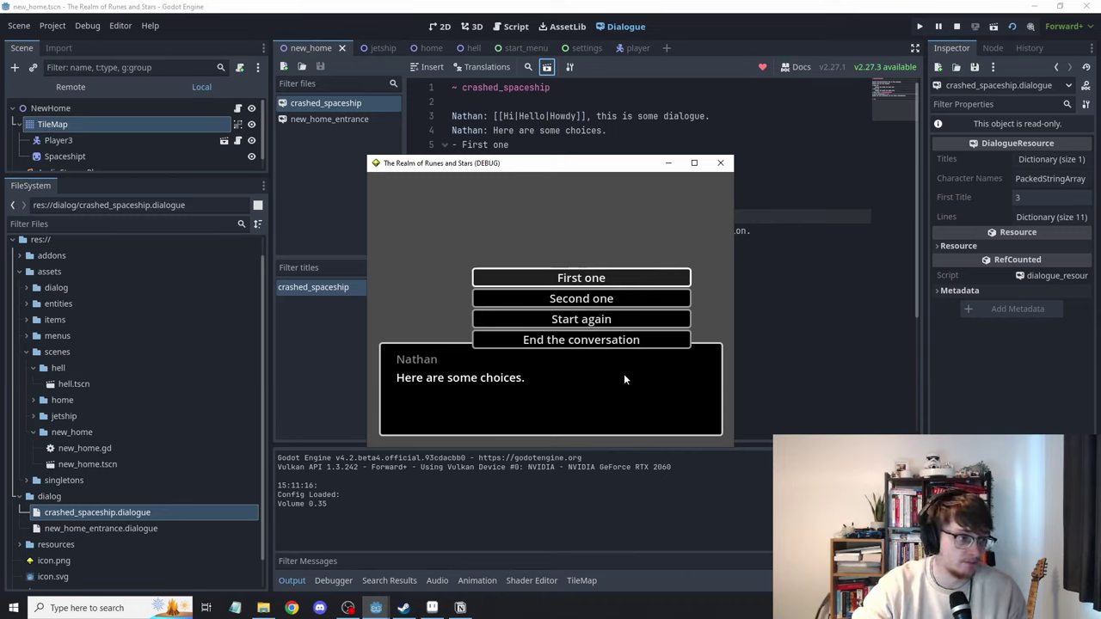
click(595, 320)
click(571, 397)
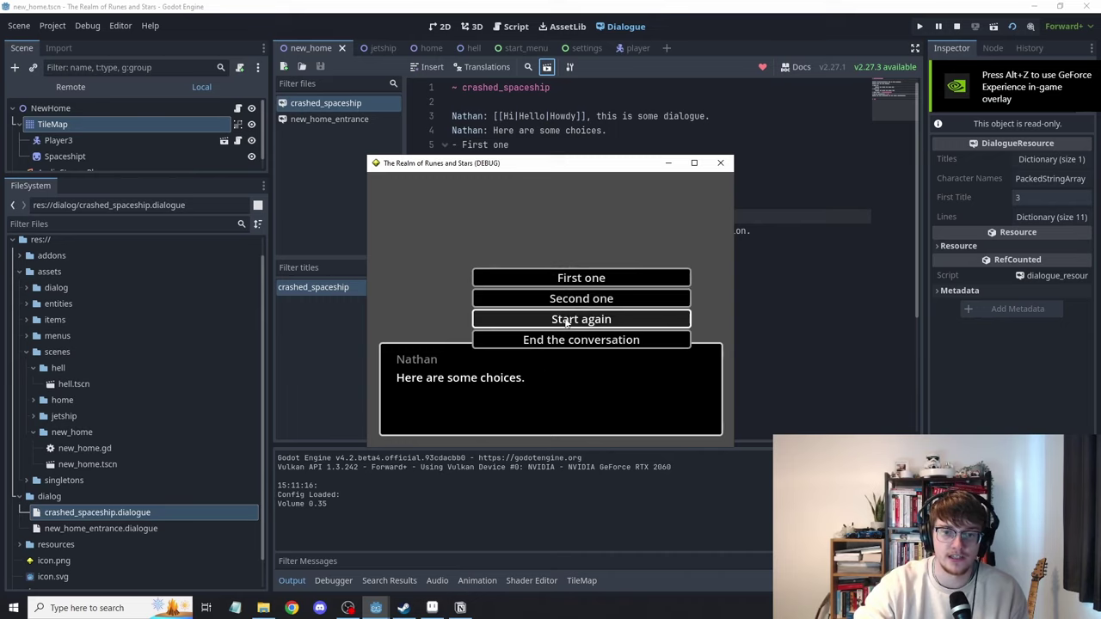
click(594, 301)
click(551, 378)
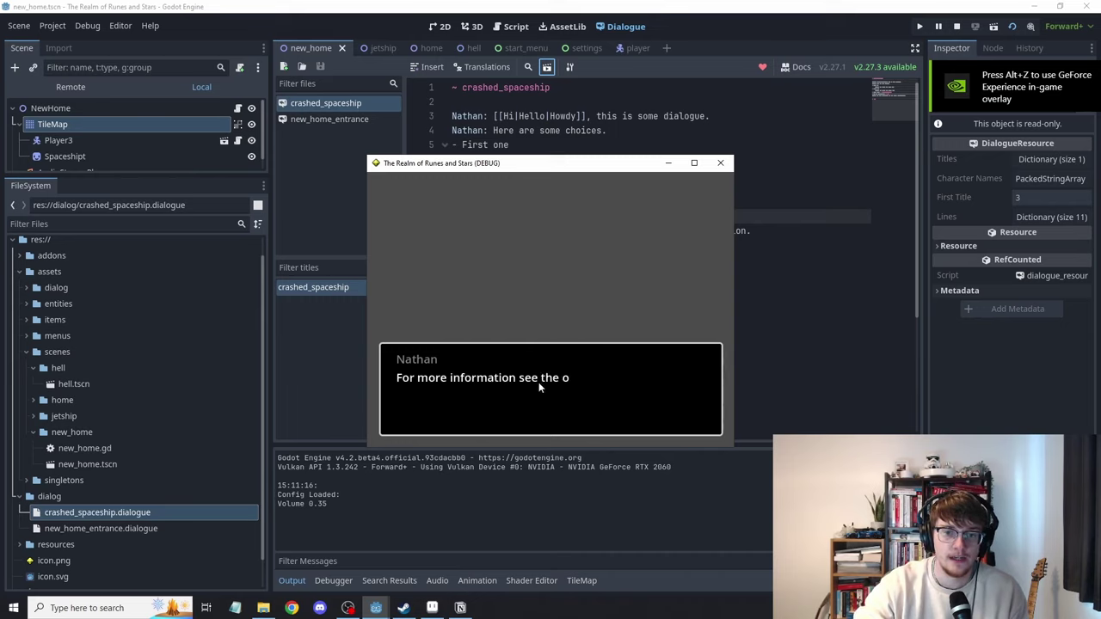
click(570, 348)
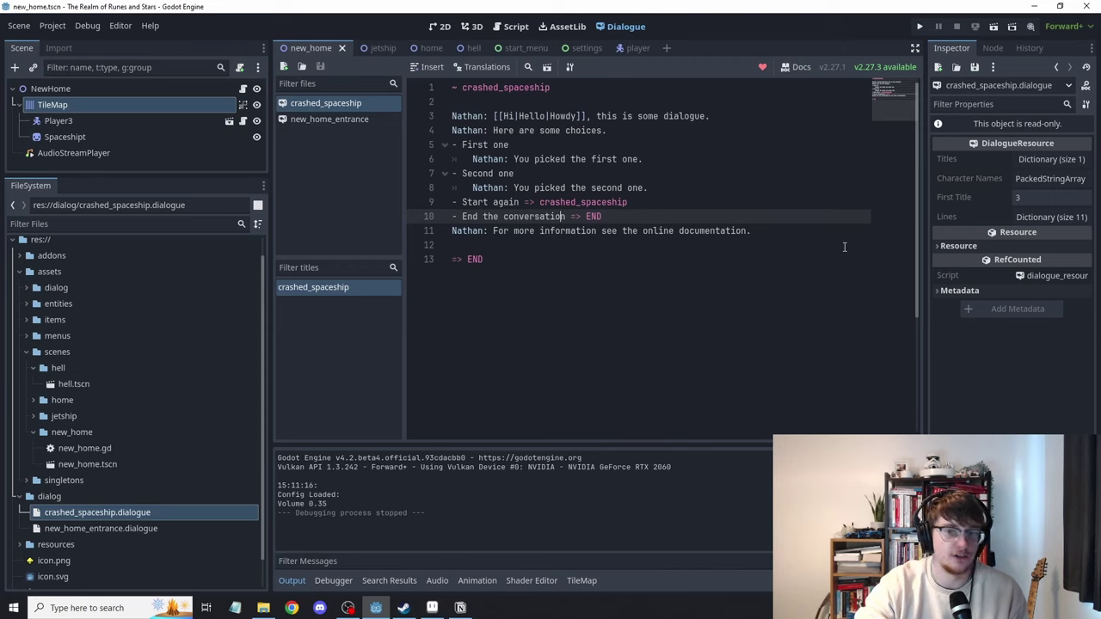
click(603, 215)
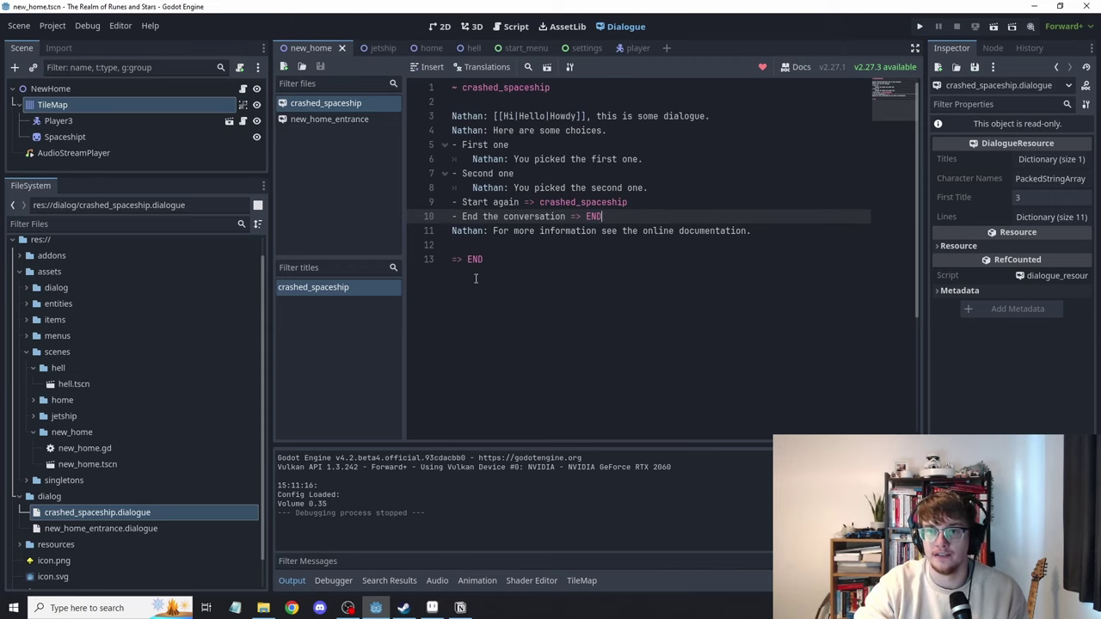